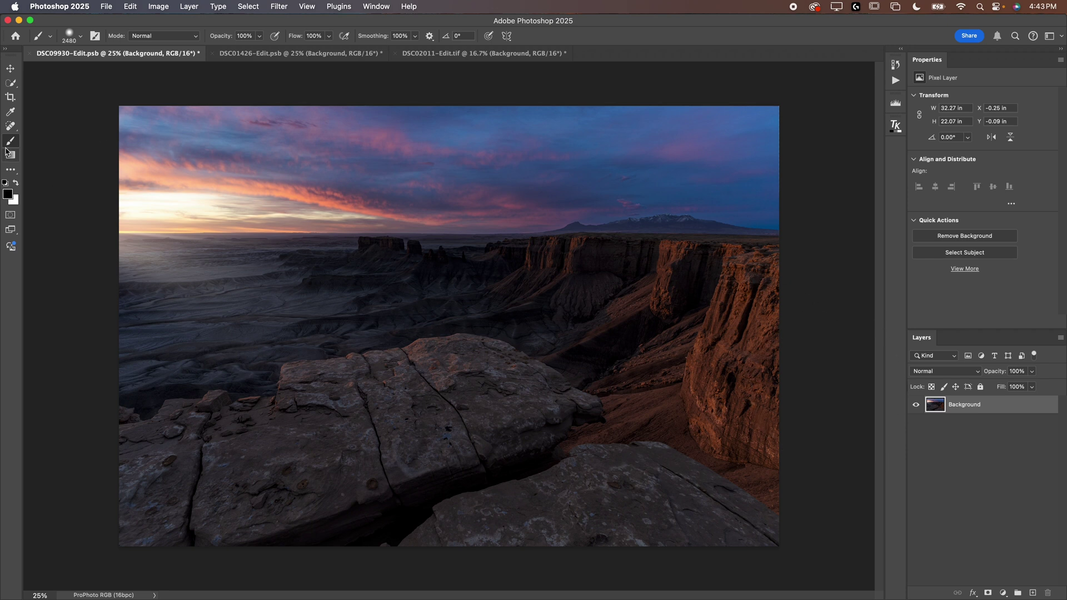
left_click(12, 172)
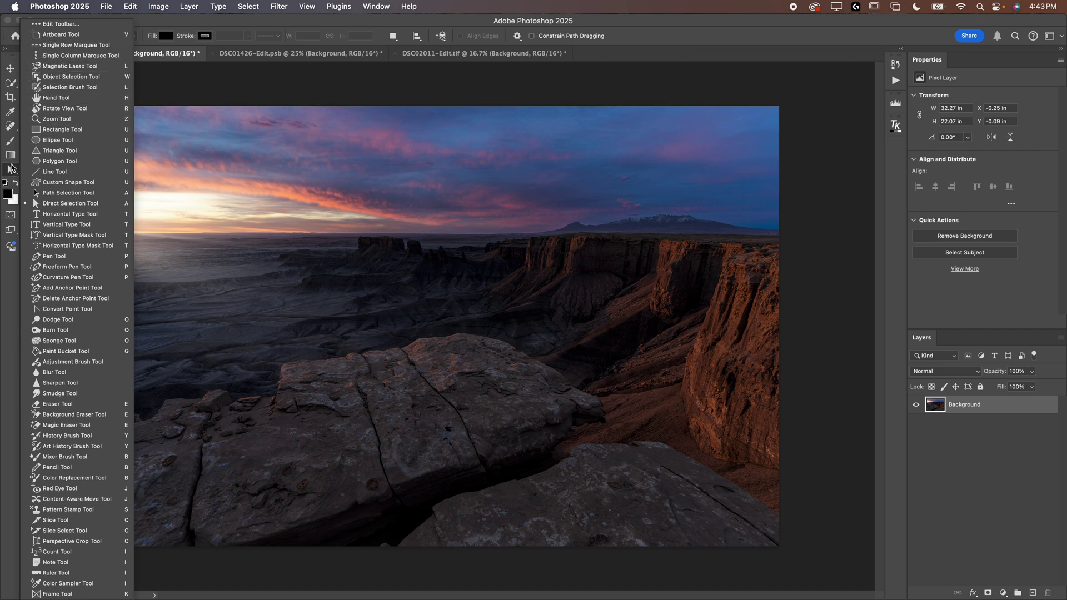
left_click(11, 166)
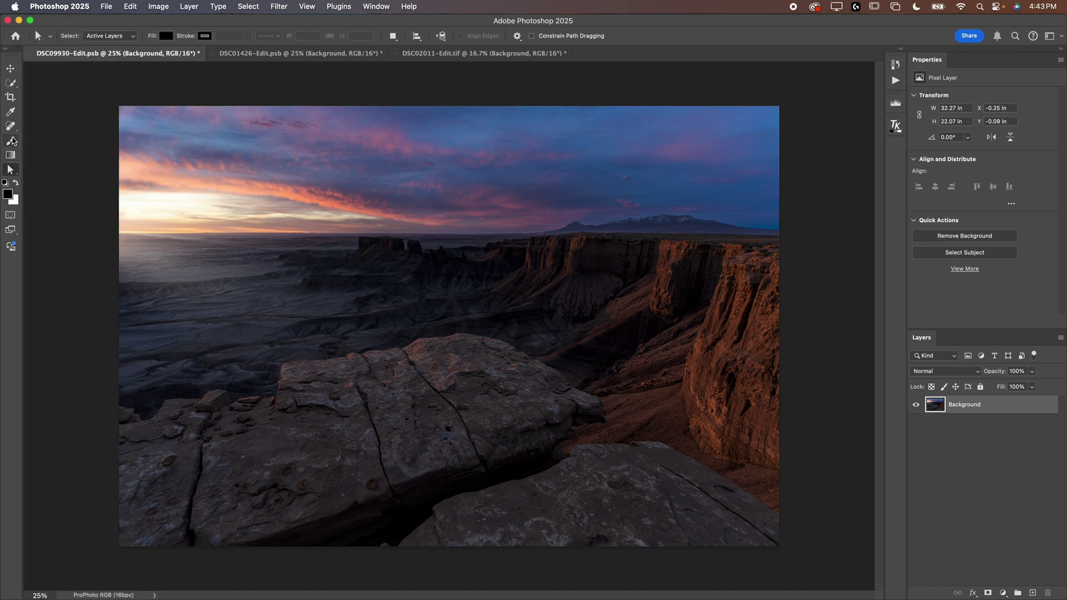
left_click(12, 142)
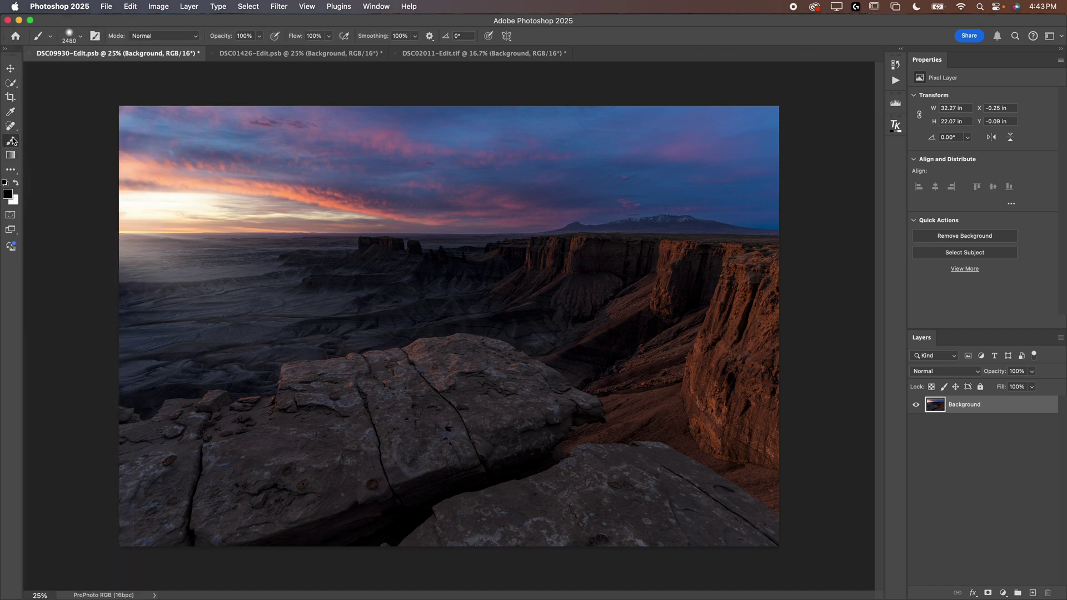
- Add a new empty layer above the Background and set its blend mode to Soft Light
left_click(1032, 592)
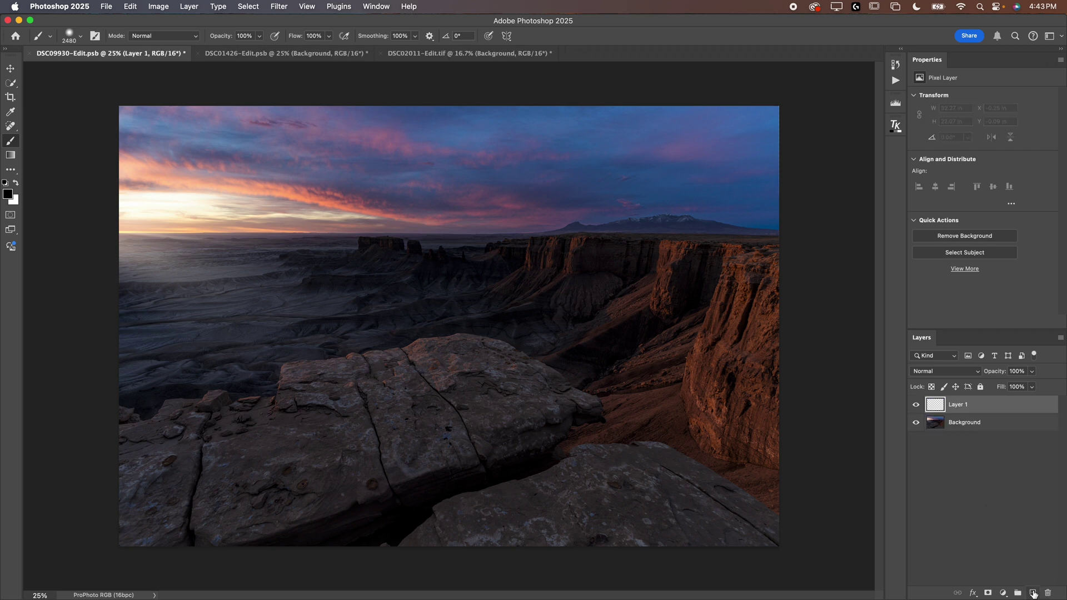
left_click(924, 376)
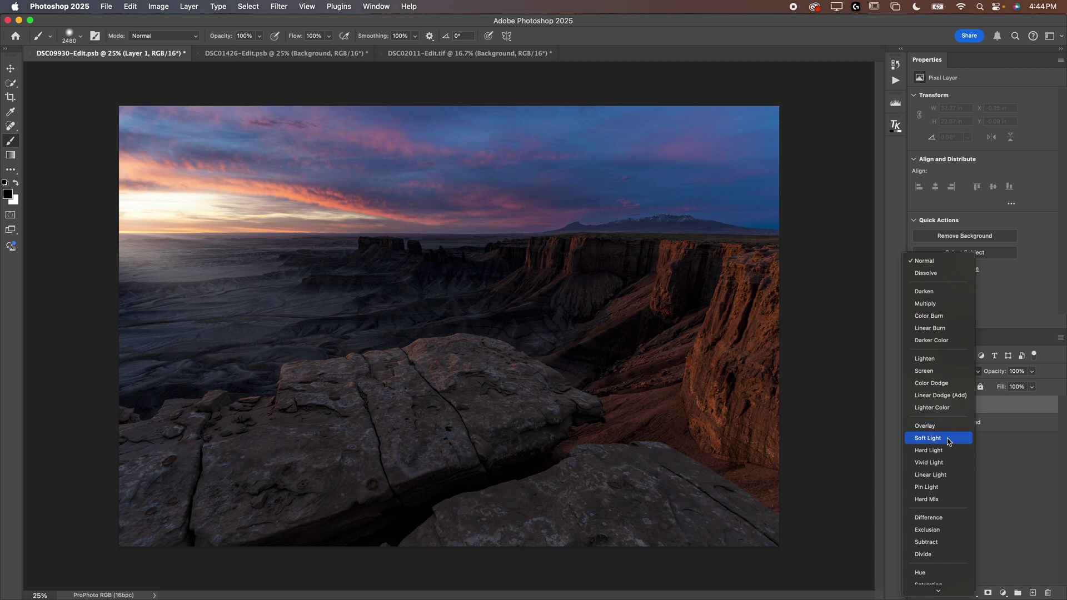
left_click(933, 439)
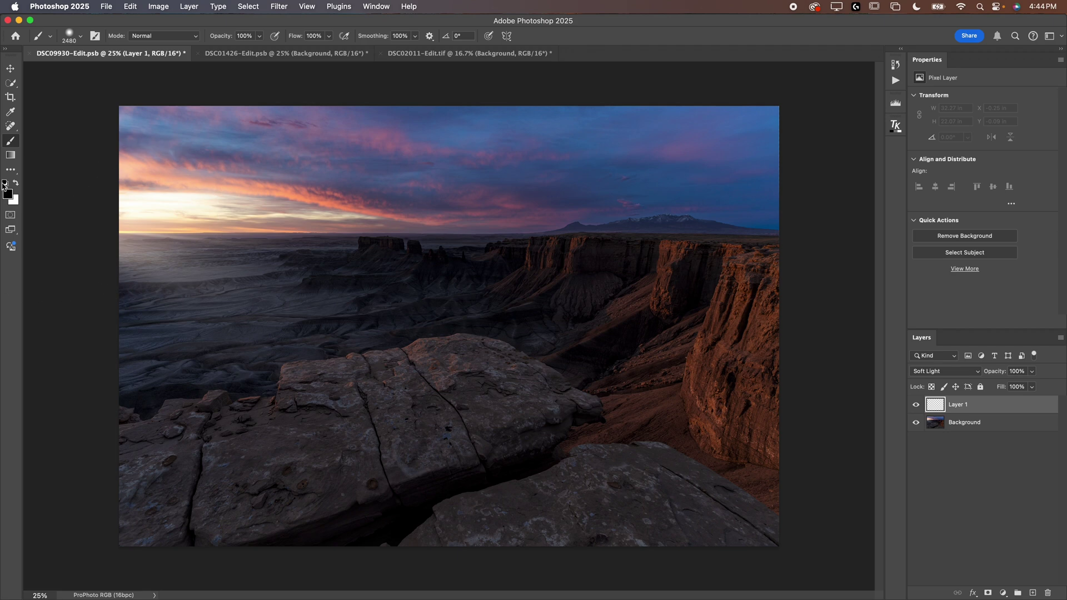
- Sample the foreground colour from the bright sunset glow on the horizon and shift it to pale yellow #fff8c6
left_click(16, 183)
left_click(8, 196)
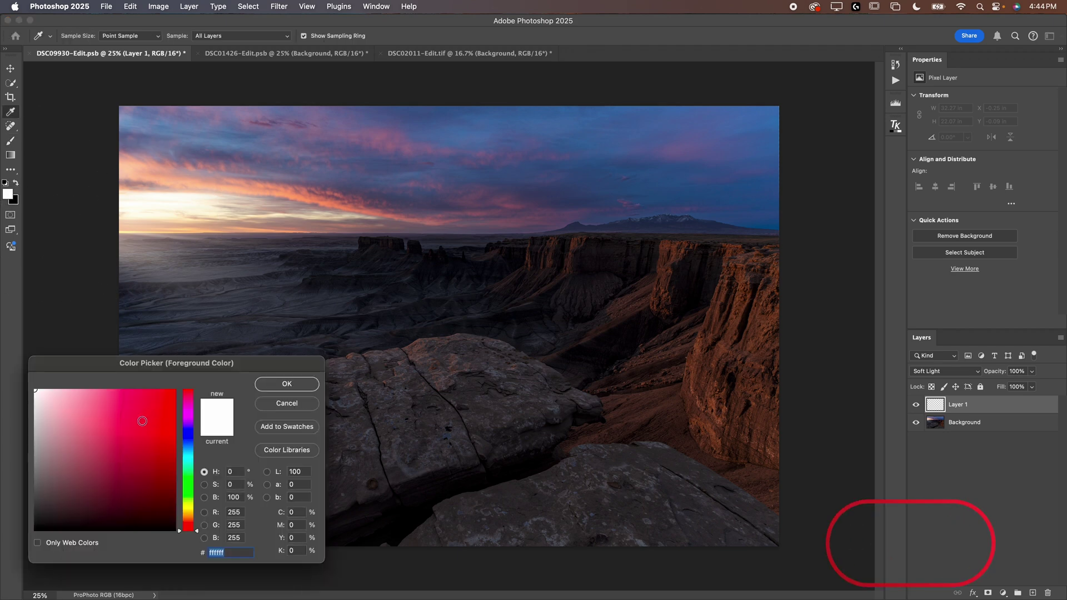
left_click_drag(137, 360, 709, 227)
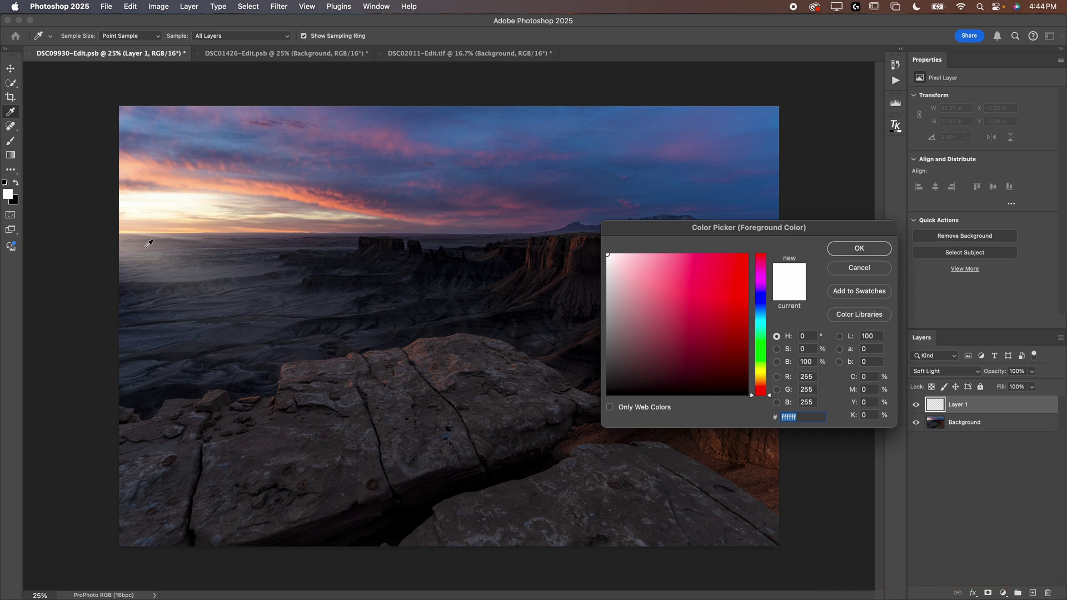
left_click_drag(134, 244, 124, 203)
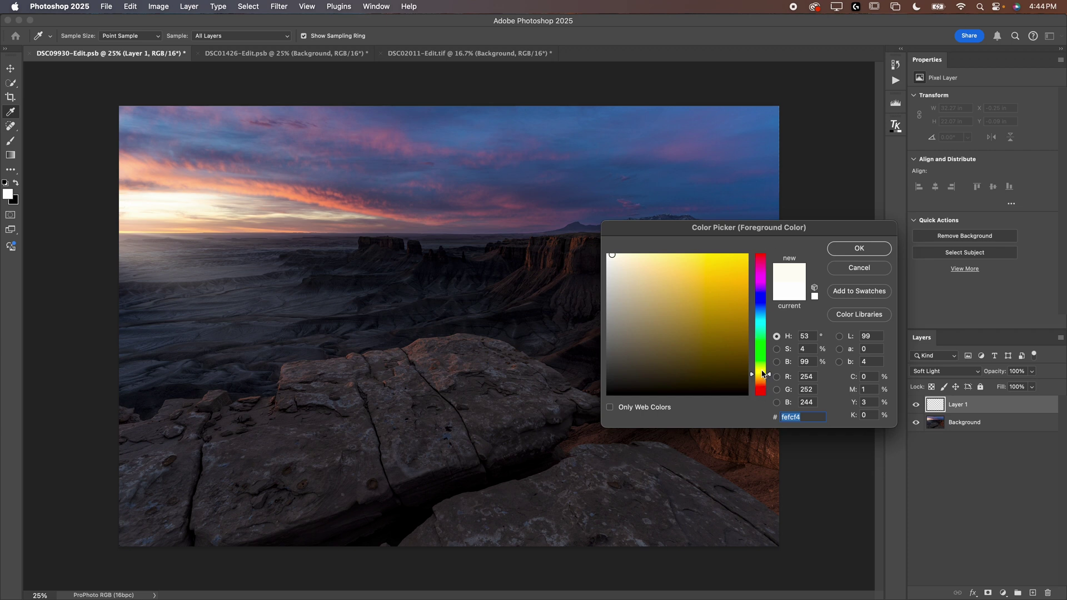
mouse_move(613, 258)
left_mouse_down()
mouse_move(640, 251)
mouse_move(619, 245)
mouse_move(655, 246)
mouse_move(640, 243)
left_mouse_up()
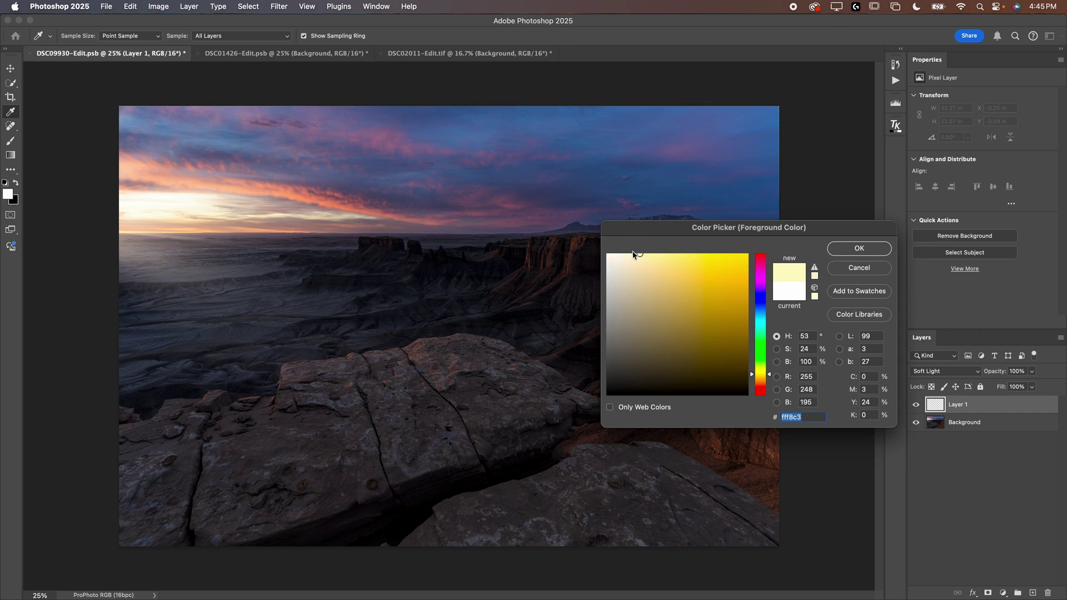
left_click_drag(639, 254, 638, 243)
left_click(858, 248)
- Switch to the Brush tool and adjust the hardness of the Soft Round brush
key("b")
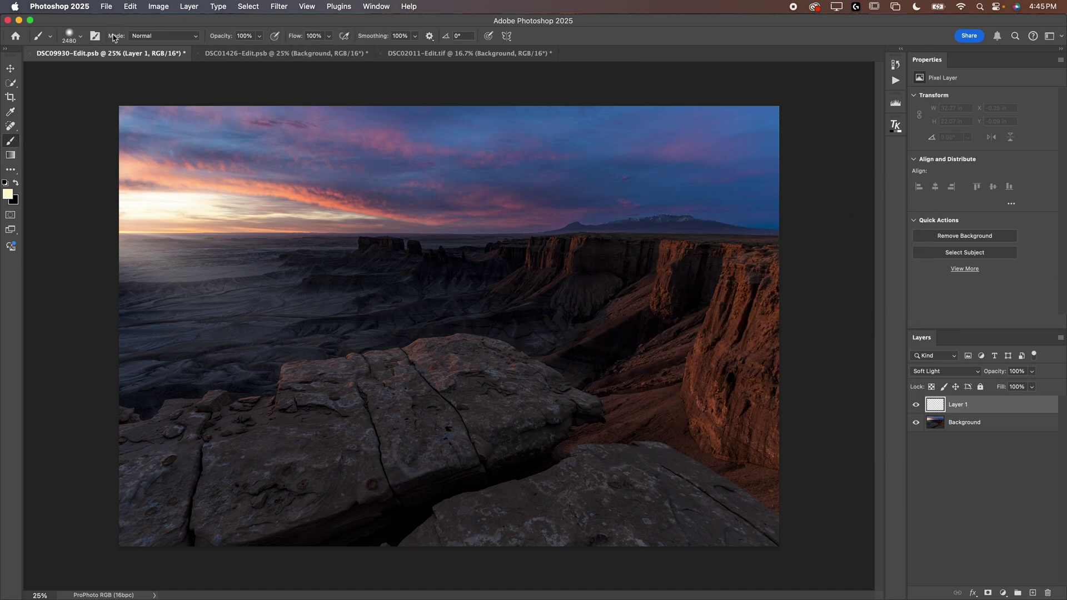
left_click(80, 36)
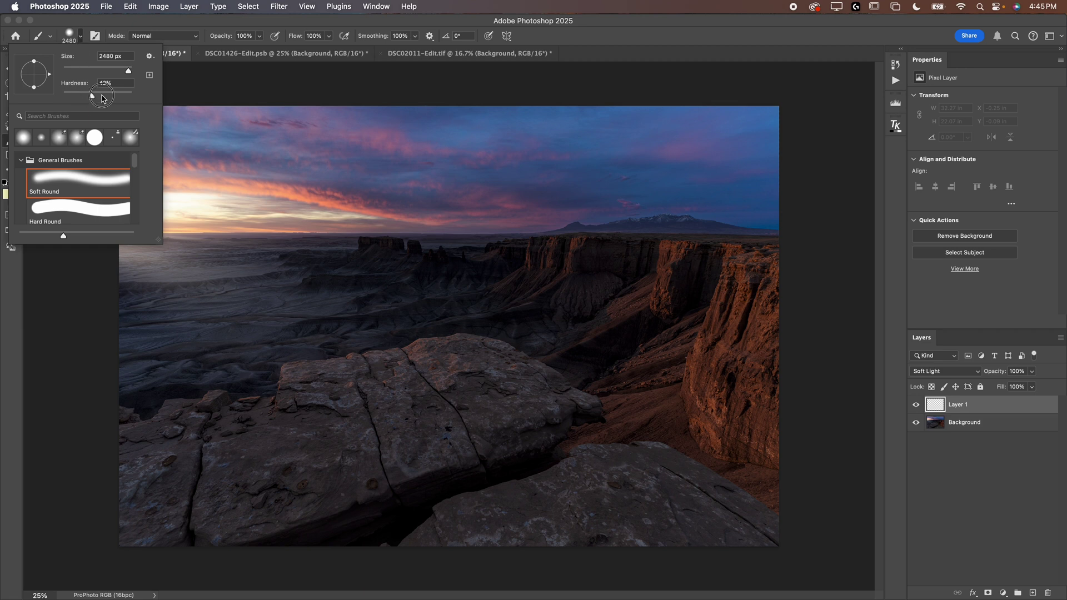
left_click_drag(102, 99, 132, 95)
left_click(81, 36)
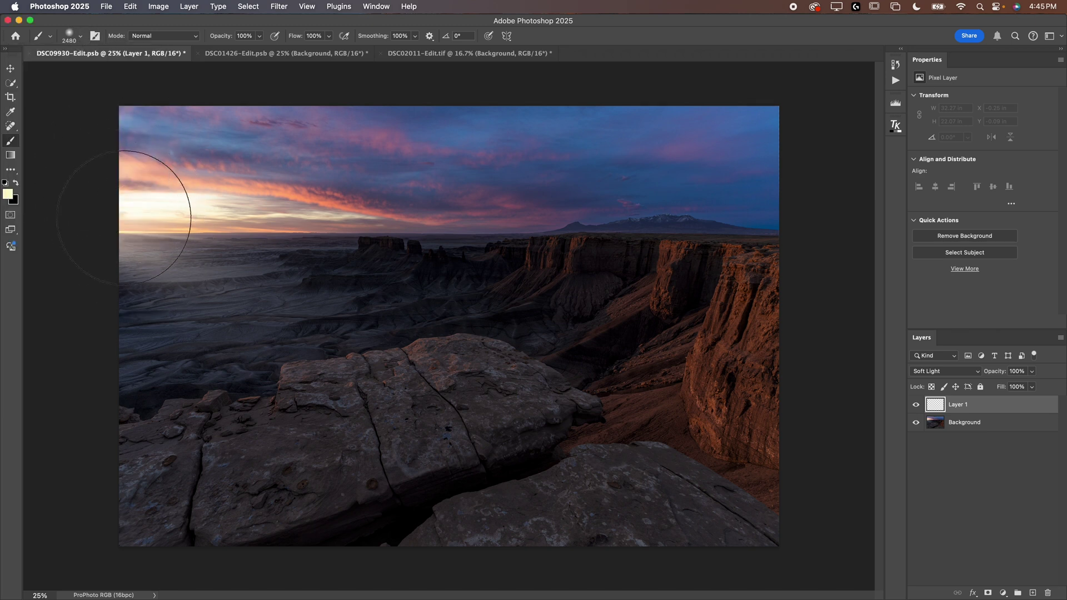
- Set the brush size to 2200 px and the brush opacity to 15%
key("bracketleft")
key("bracketright")
key("bracketleft")
key("bracketleft")
key("bracketleft")
key("bracketleft")
key("bracketleft")
key("bracketleft")
key("bracketright")
key("bracketright")
key("bracketright")
key("bracketright")
key("bracketright")
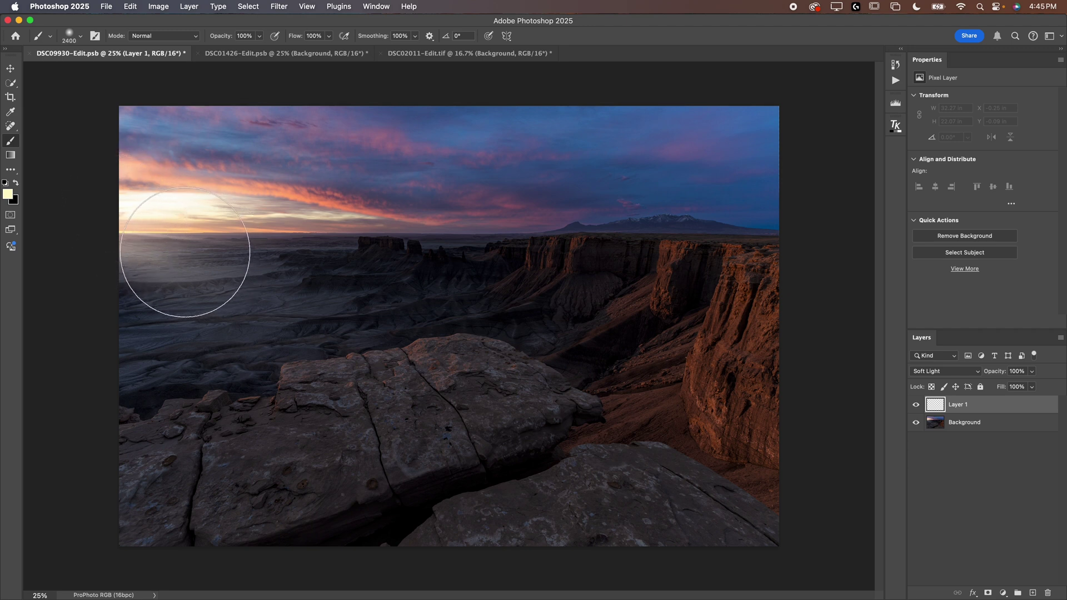
key("bracketleft")
key("bracketleft")
key("bracketleft")
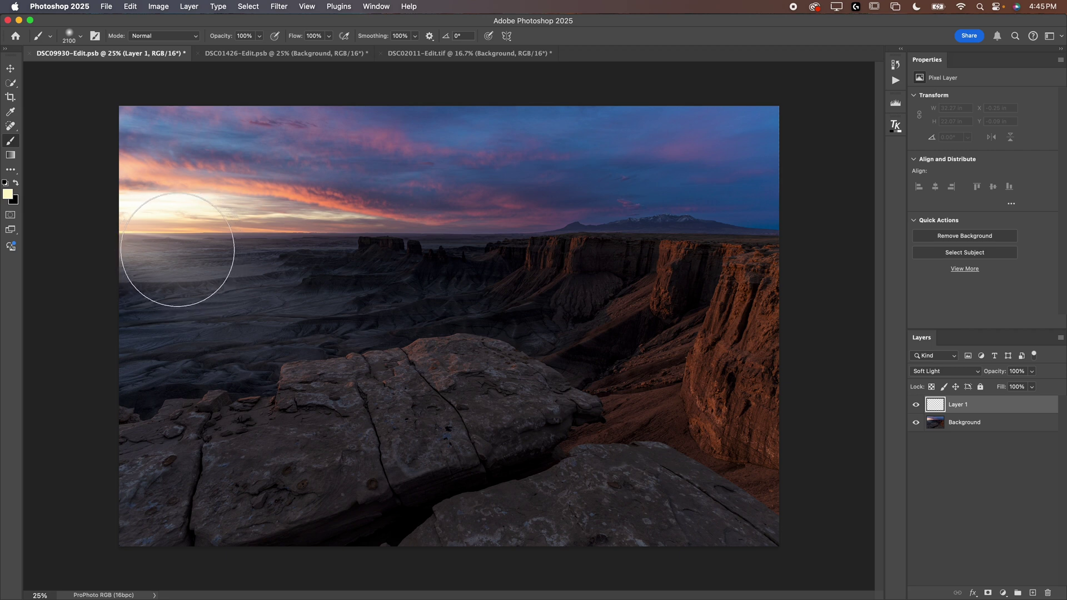
key("bracketleft")
key("bracketleft")
key("bracketleft")
key("bracketleft")
key("bracketleft")
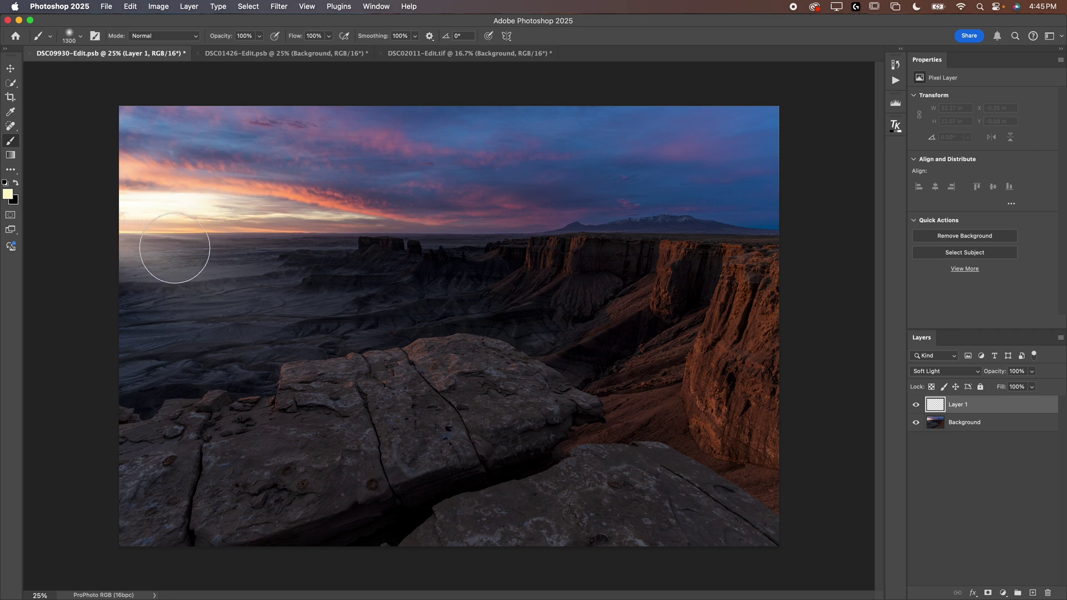
key("bracketright")
key("bracketright")
key("bracketright")
key("bracketright")
key("bracketright")
key("bracketright")
key("bracketright")
key("bracketright")
key("bracketright")
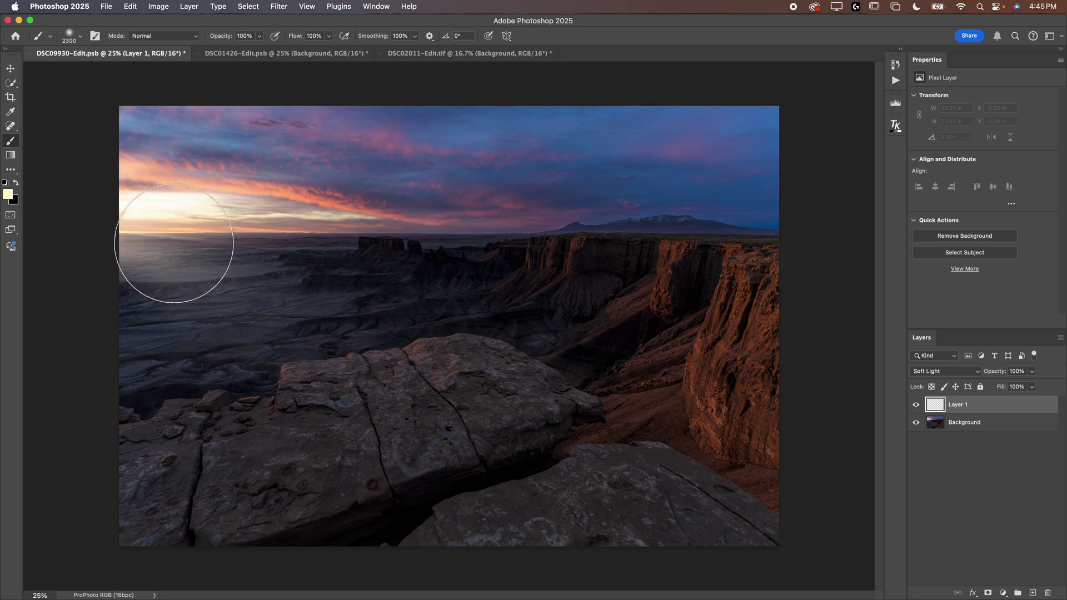
key("bracketleft")
key("bracketleft")
key("bracketleft")
left_click_drag(224, 38, 181, 54)
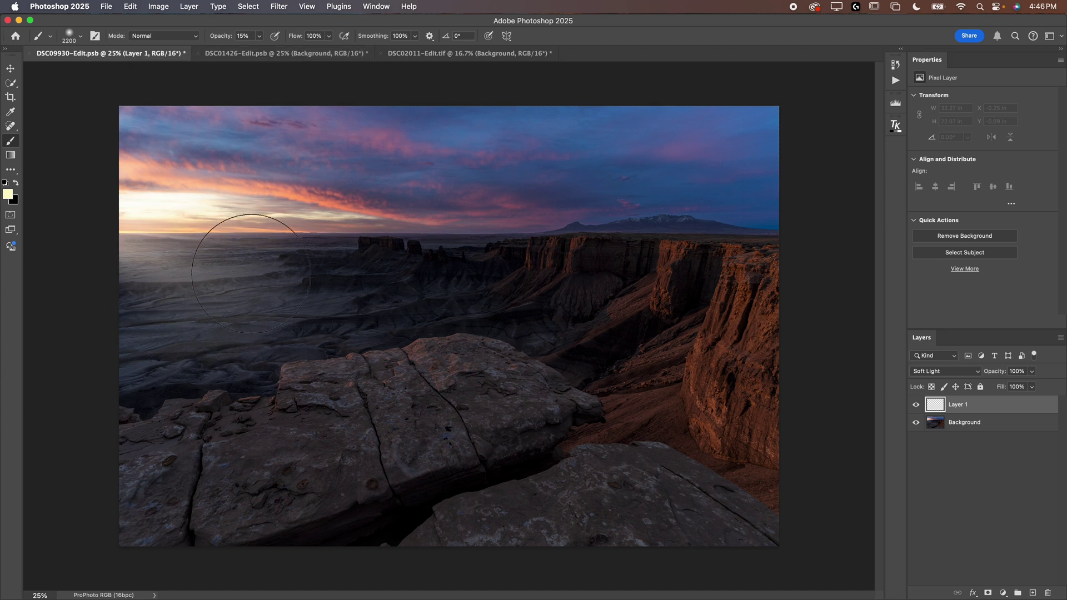
- Try painting pale yellow light over the valley beneath the sunset, and undo the strokes
mouse_move(252, 273)
left_mouse_down()
mouse_move(269, 250)
mouse_move(248, 254)
mouse_move(266, 231)
mouse_move(303, 243)
mouse_move(126, 250)
mouse_move(46, 241)
mouse_move(150, 260)
mouse_move(119, 286)
mouse_move(156, 318)
mouse_move(109, 345)
mouse_move(121, 330)
mouse_move(309, 280)
mouse_move(238, 379)
mouse_move(269, 355)
mouse_move(263, 202)
mouse_move(332, 268)
mouse_move(312, 251)
left_mouse_up()
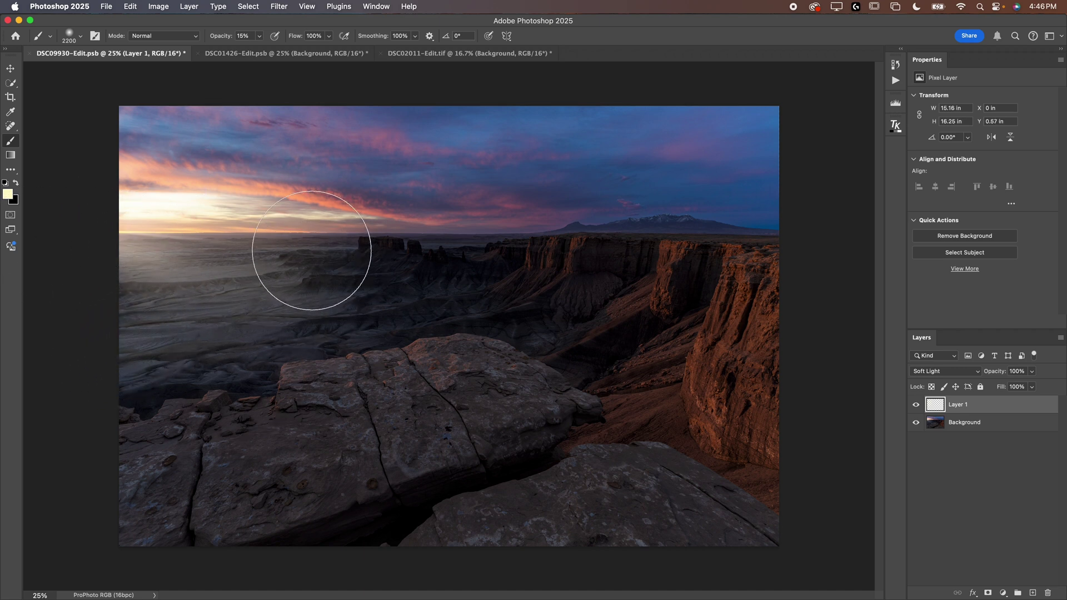
key("super+z")
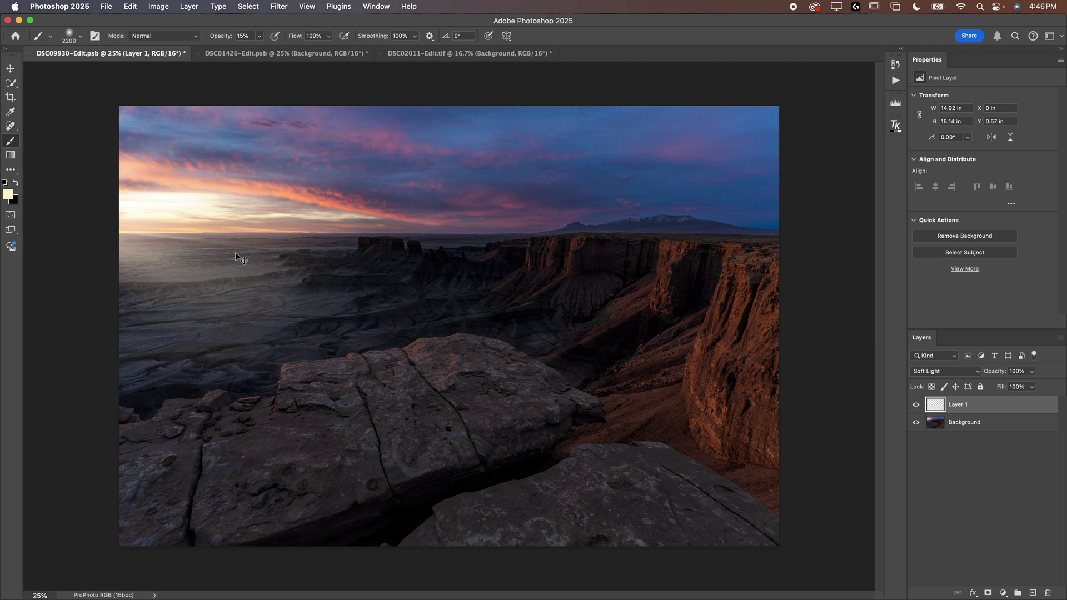
key("super+z")
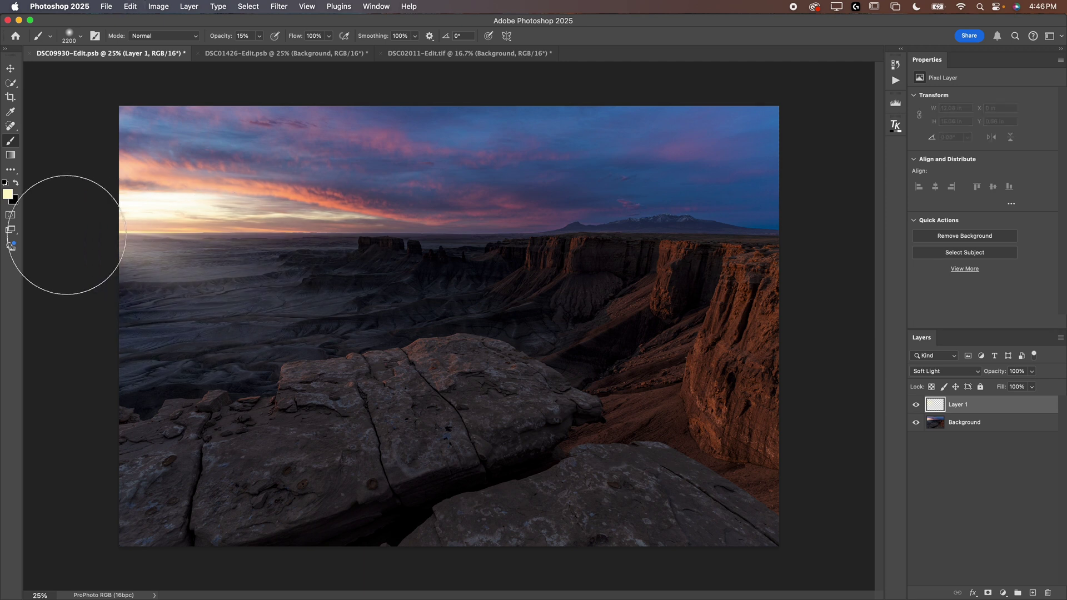
- Change the foreground colour to a lighter, less saturated shade of the same pale yellow
left_click(8, 194)
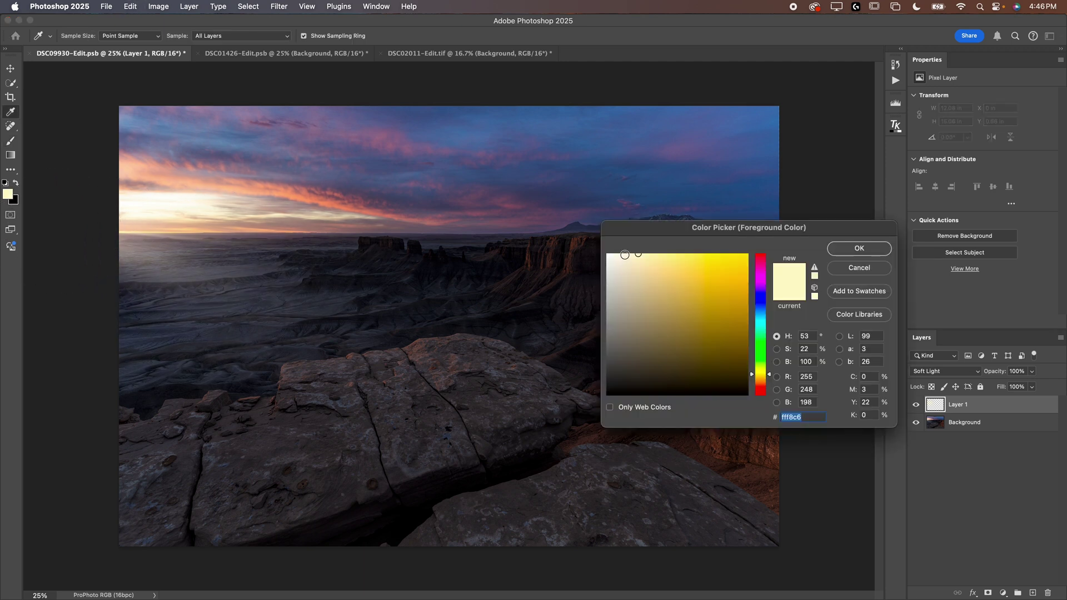
left_click(624, 253)
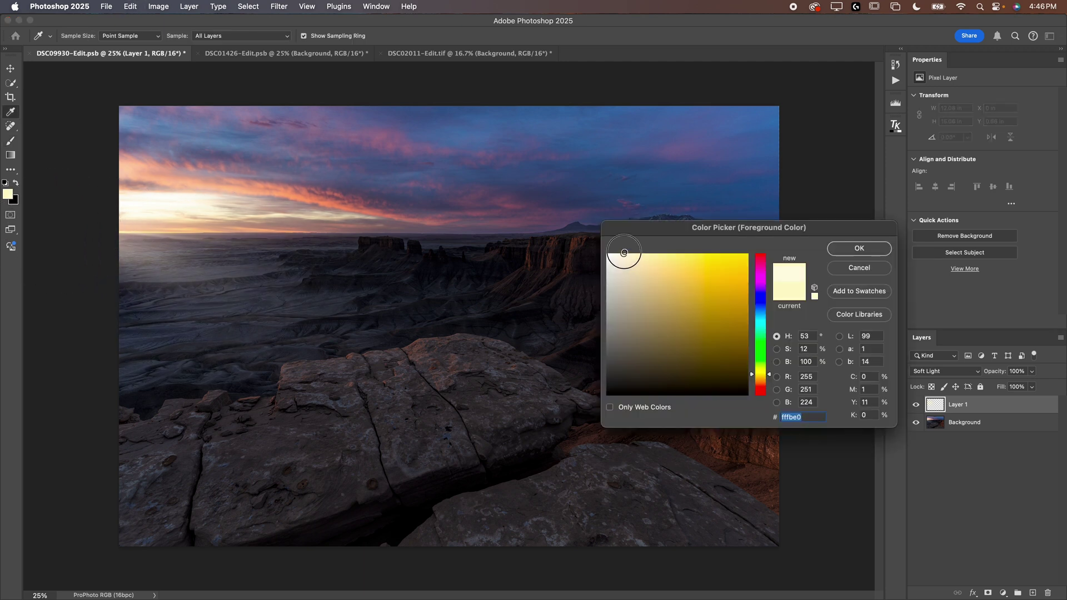
left_click(858, 248)
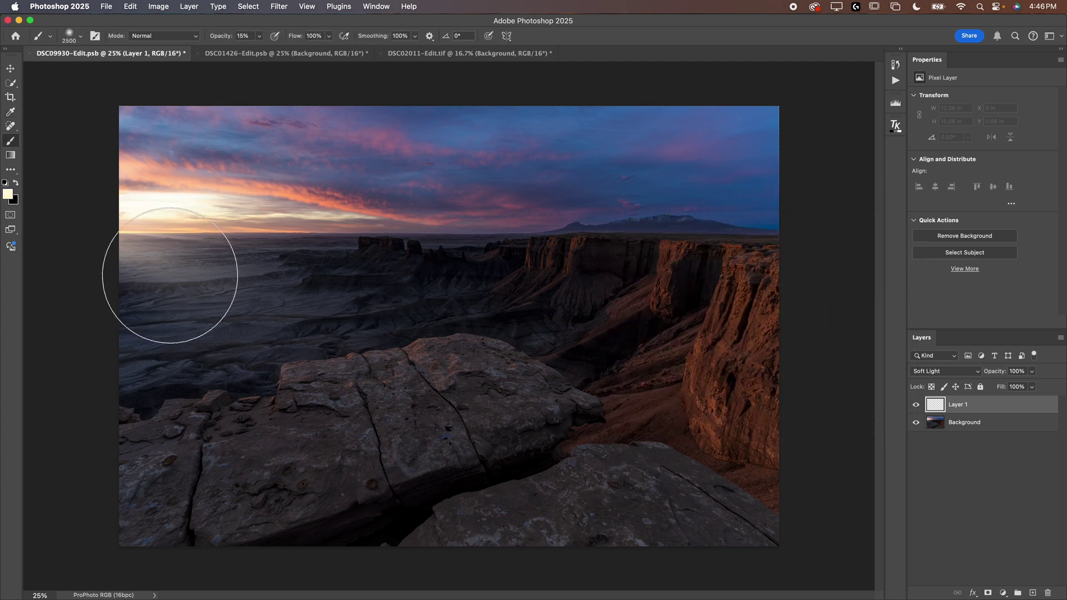
- Paint soft light across the valley below the sunset on Layer 1 with a 2500 px brush, and reduce the brush to 2100 px
mouse_move(170, 276)
left_mouse_down()
mouse_move(210, 261)
mouse_move(144, 219)
mouse_move(98, 305)
mouse_move(115, 330)
mouse_move(202, 245)
mouse_move(318, 279)
left_mouse_up()
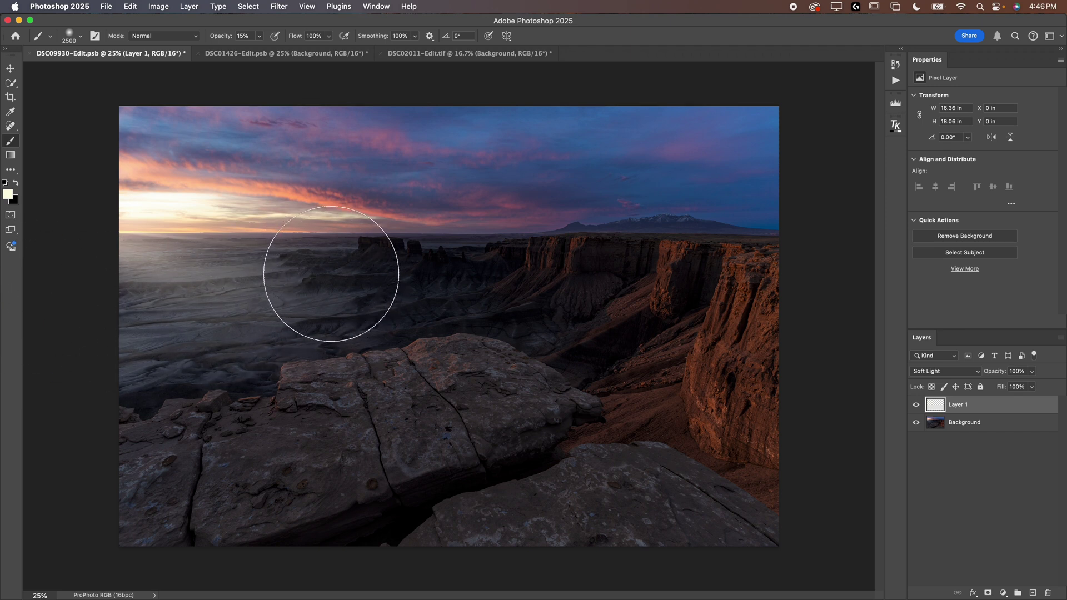
mouse_move(331, 273)
left_mouse_down()
mouse_move(314, 269)
mouse_move(298, 289)
mouse_move(171, 226)
mouse_move(156, 270)
left_mouse_up()
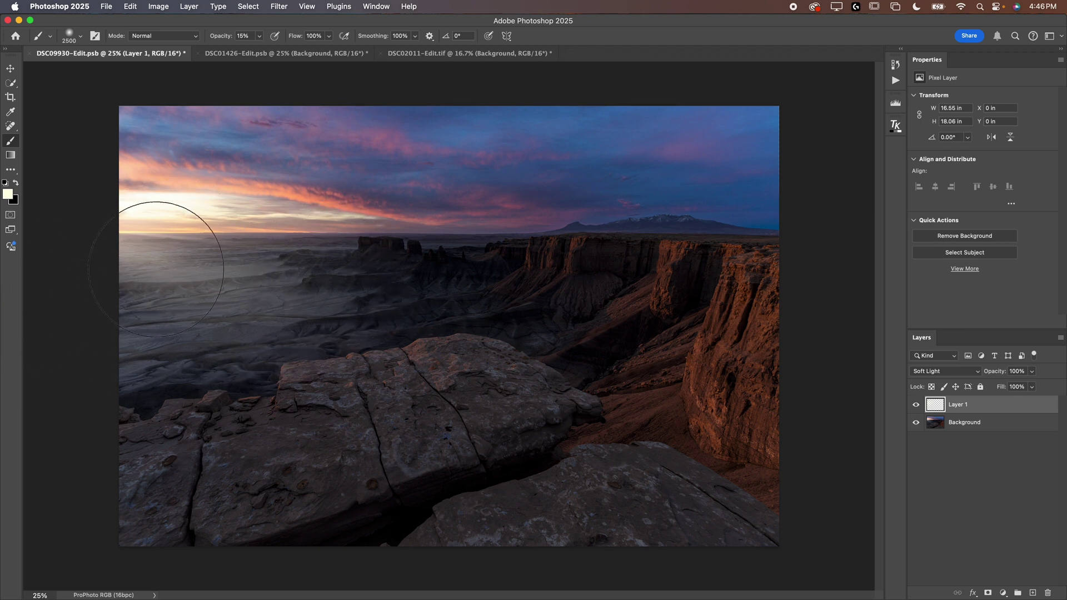
left_click_drag(252, 313, 111, 261)
key("bracketleft")
key("bracketleft")
key("bracketleft")
key("bracketleft")
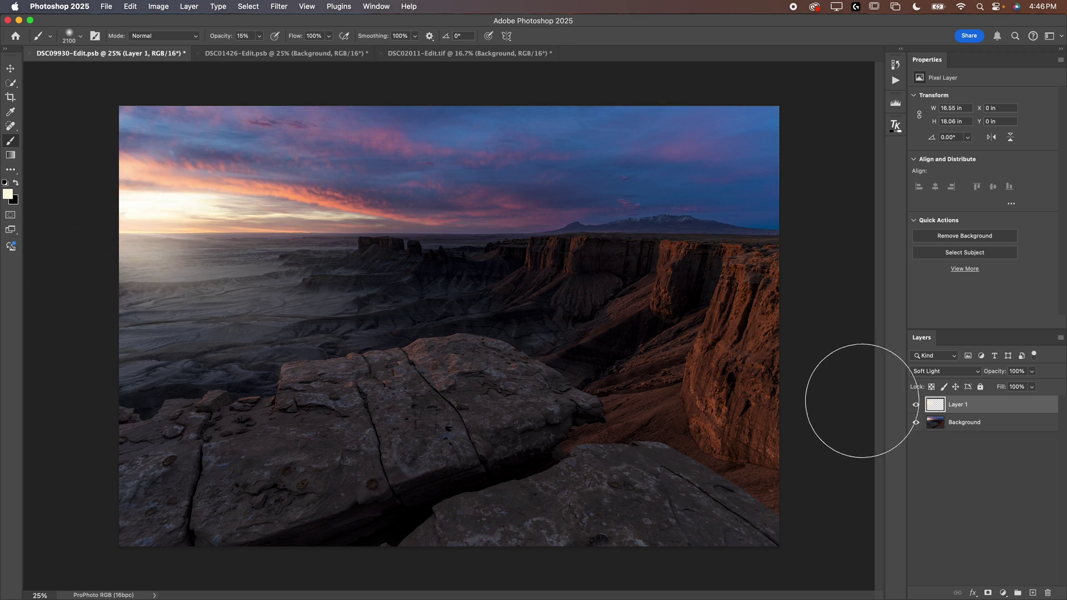
- Compare the image with Layer 1 hidden and shown to judge the painted light
left_click(914, 404)
left_click(913, 405)
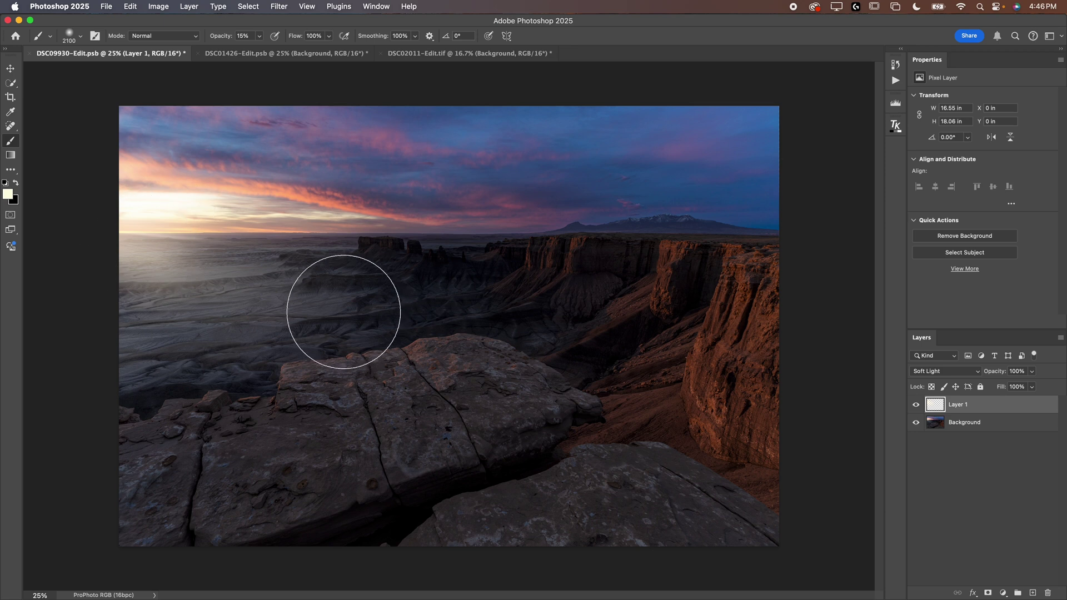
left_click(916, 404)
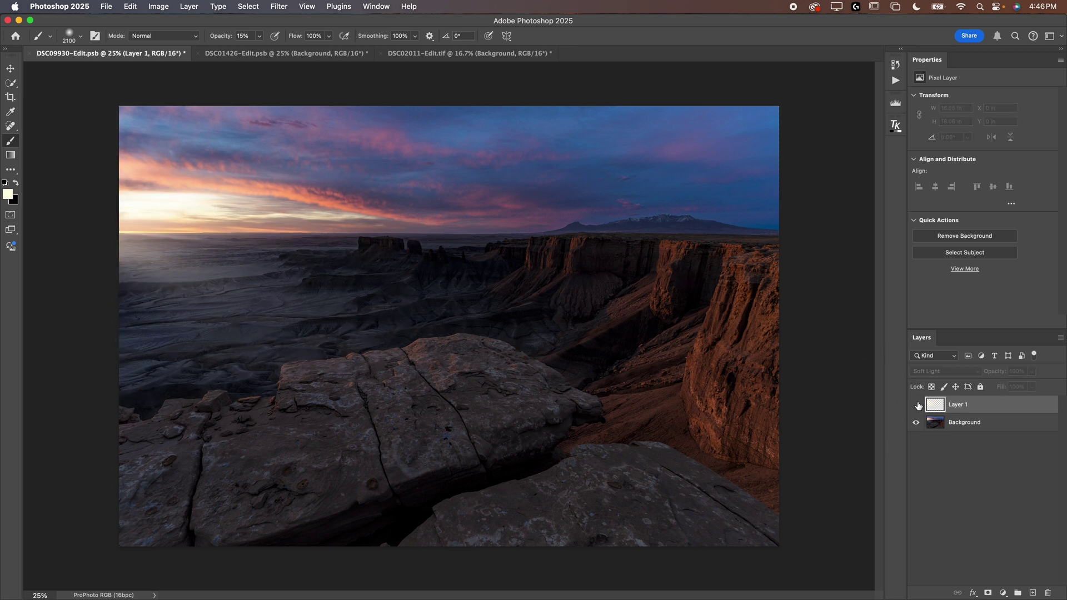
left_click(915, 404)
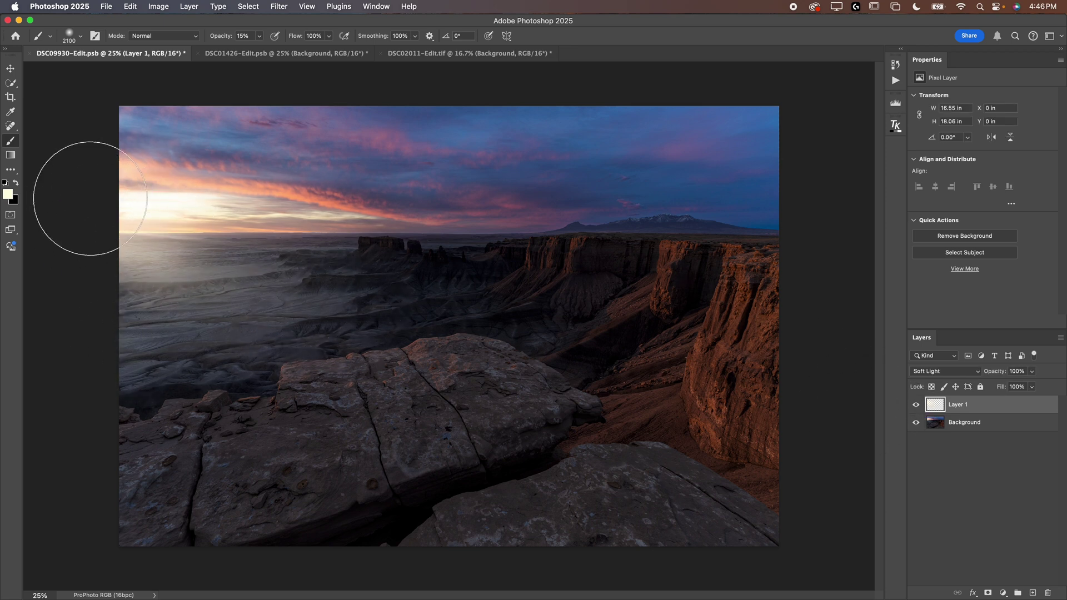
- Preview Overlay on Layer 1 but keep Soft Light, and lower the layer's opacity to 49%
left_click(940, 371)
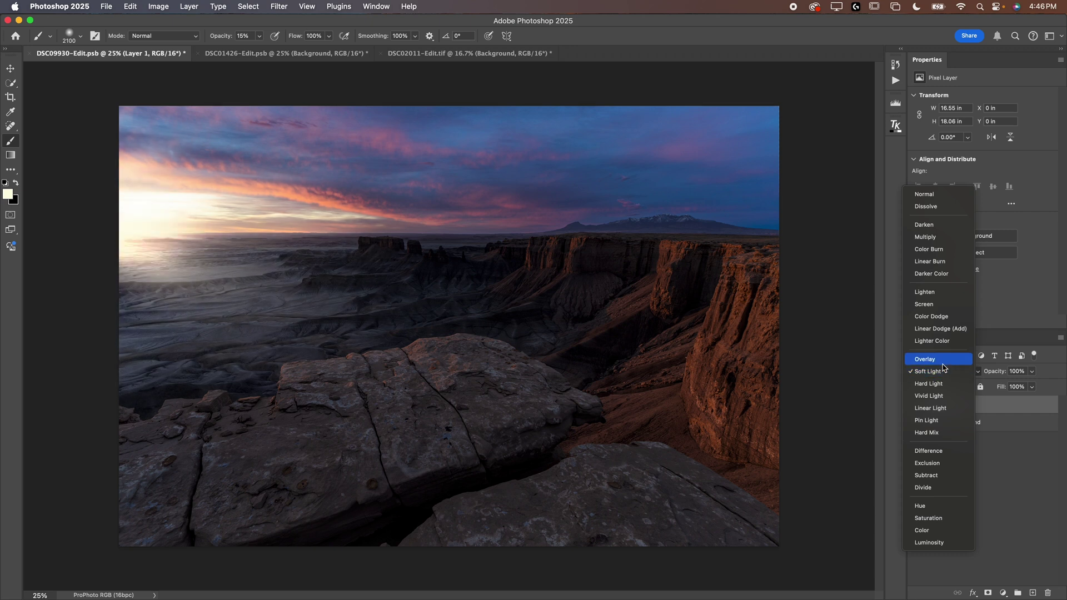
left_click(943, 372)
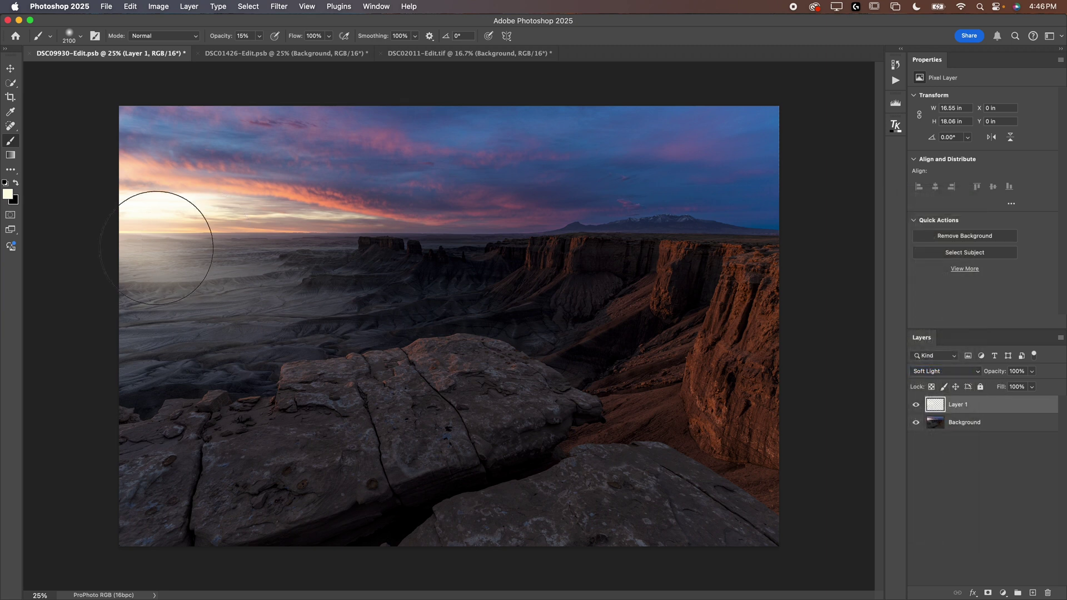
left_click_drag(994, 371, 969, 375)
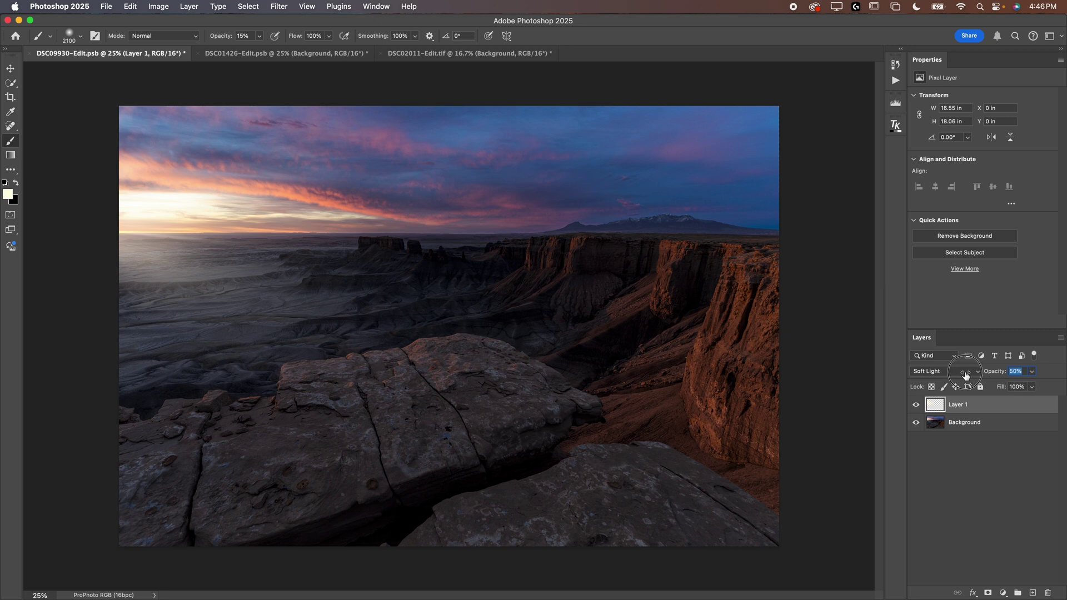
left_click_drag(965, 375, 964, 375)
- Try adding a layer mask to Layer 1, and undo it
left_click(988, 592)
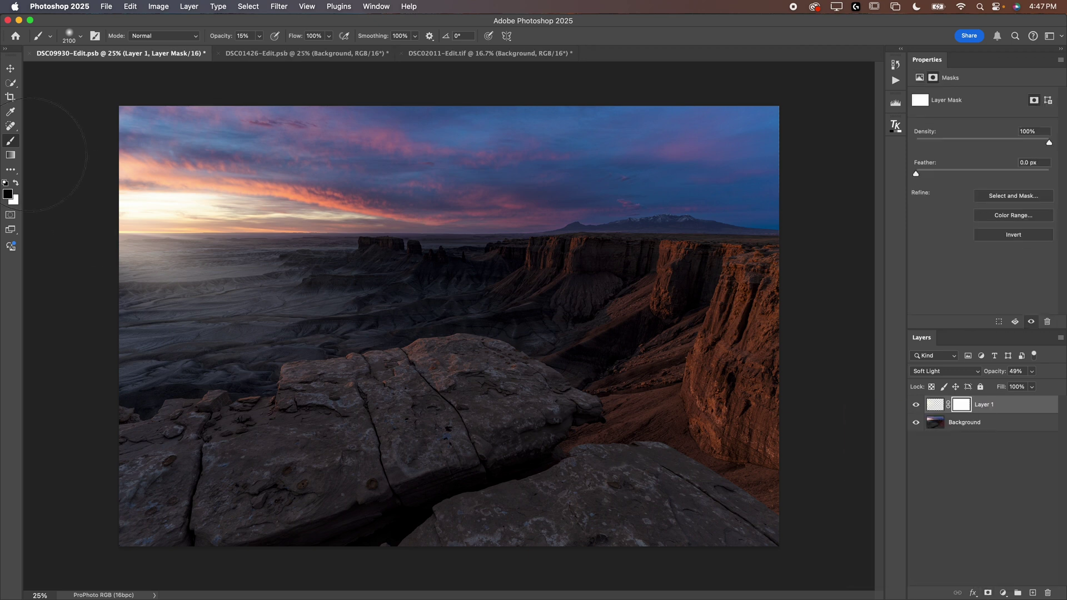
key("super+z")
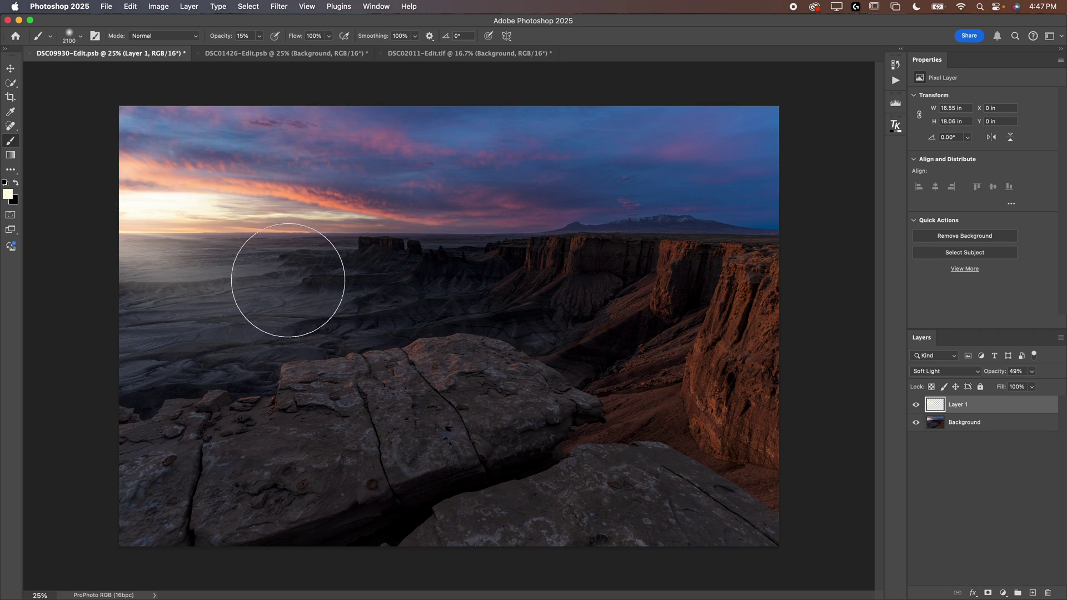
- Add a new layer above Layer 1 in Overlay mode and set the foreground color to white (ffffff)
left_click(1033, 592)
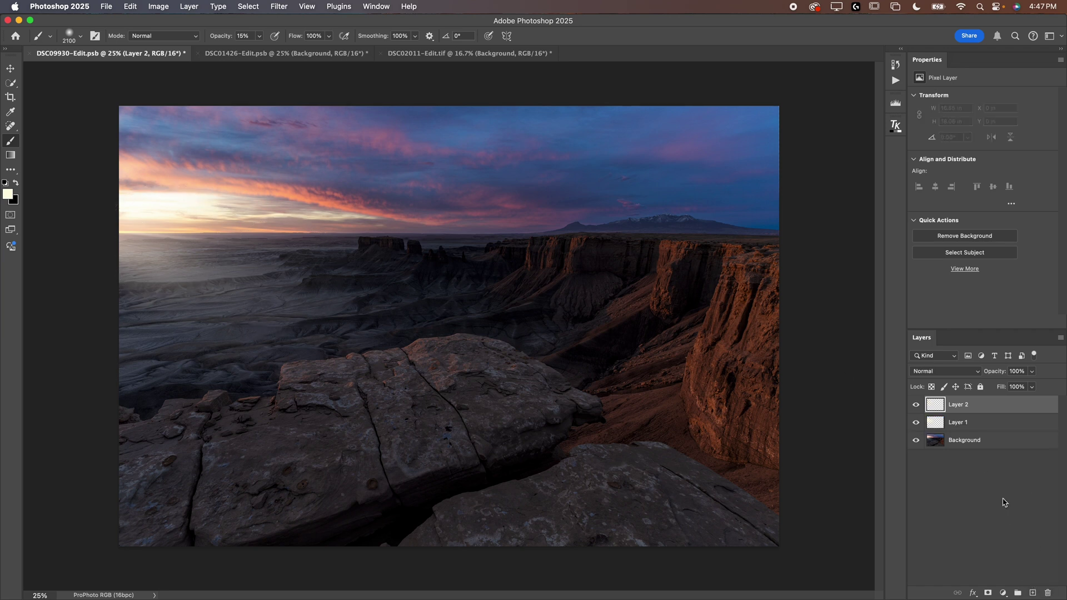
left_click(931, 372)
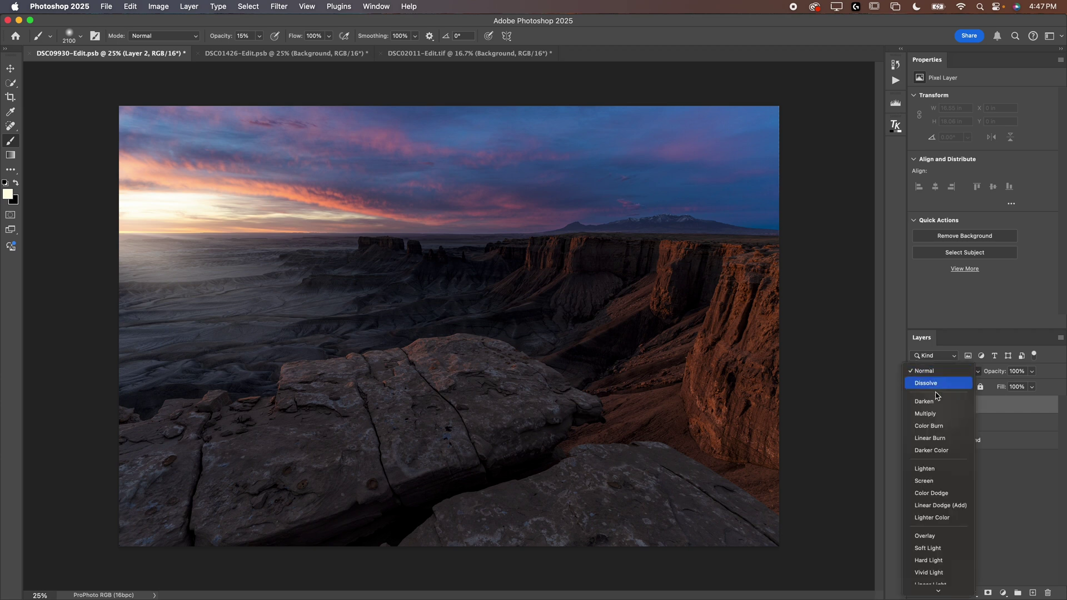
left_click(939, 538)
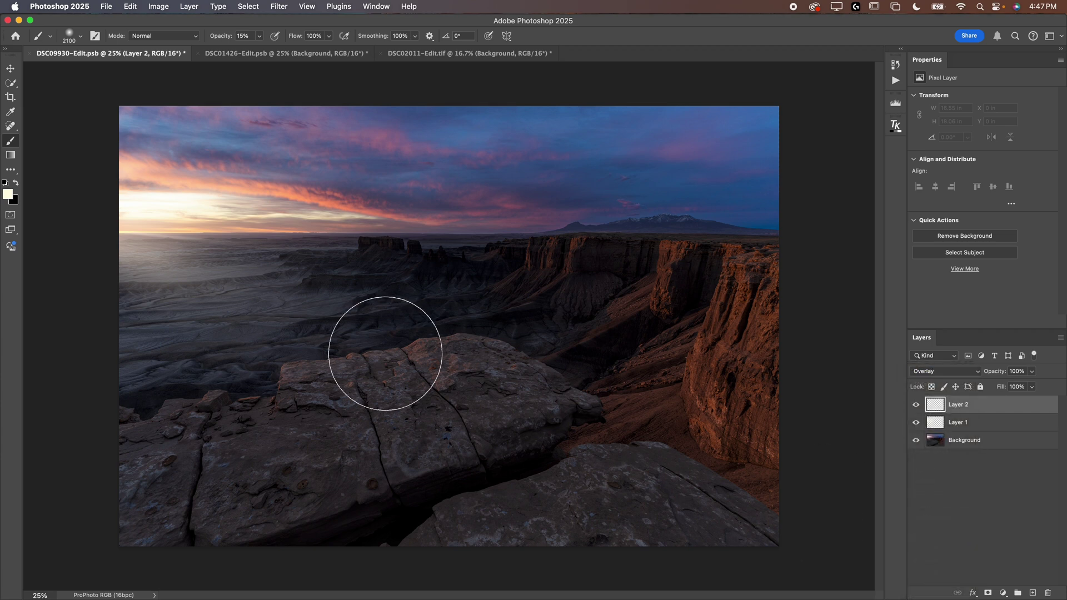
left_click(8, 194)
left_click(614, 255)
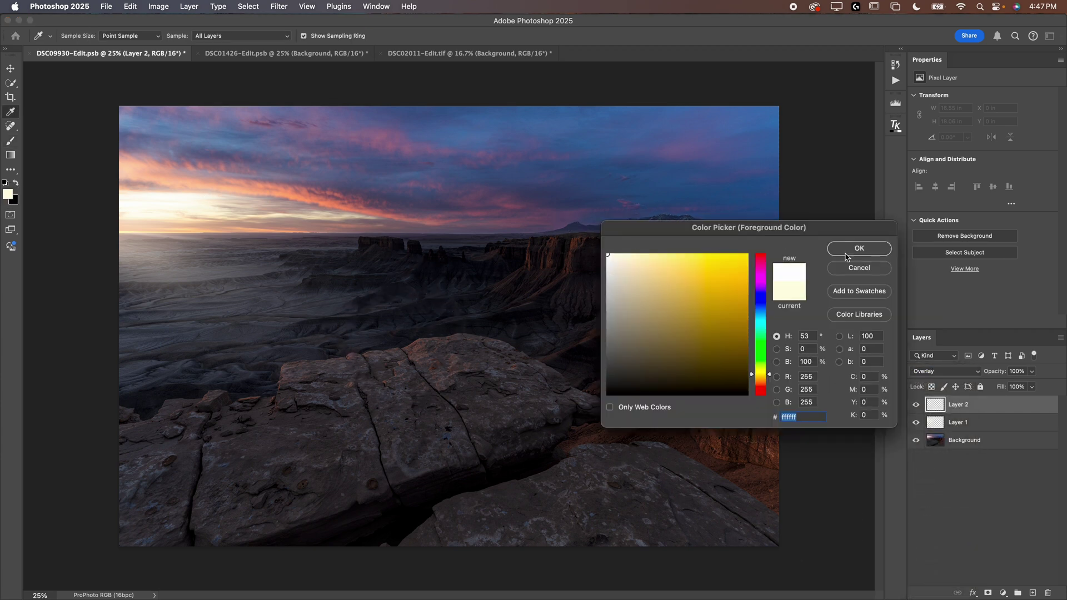
left_click(849, 248)
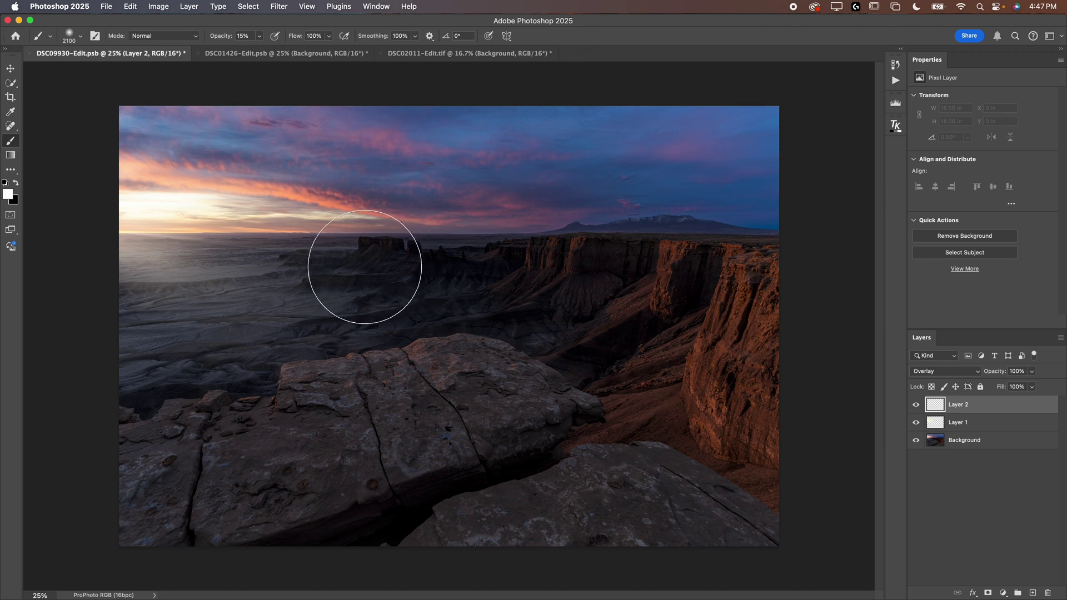
- Paint white light from the mid-valley toward the canyon with the 2100 px brush, and compare with Layer 2 hidden and shown
mouse_move(358, 262)
left_mouse_down()
mouse_move(510, 279)
mouse_move(614, 265)
mouse_move(525, 281)
mouse_move(327, 270)
mouse_move(501, 283)
mouse_move(381, 279)
mouse_move(385, 262)
mouse_move(481, 259)
mouse_move(368, 264)
mouse_move(570, 259)
mouse_move(585, 268)
mouse_move(529, 283)
mouse_move(656, 360)
left_mouse_up()
left_click(915, 407)
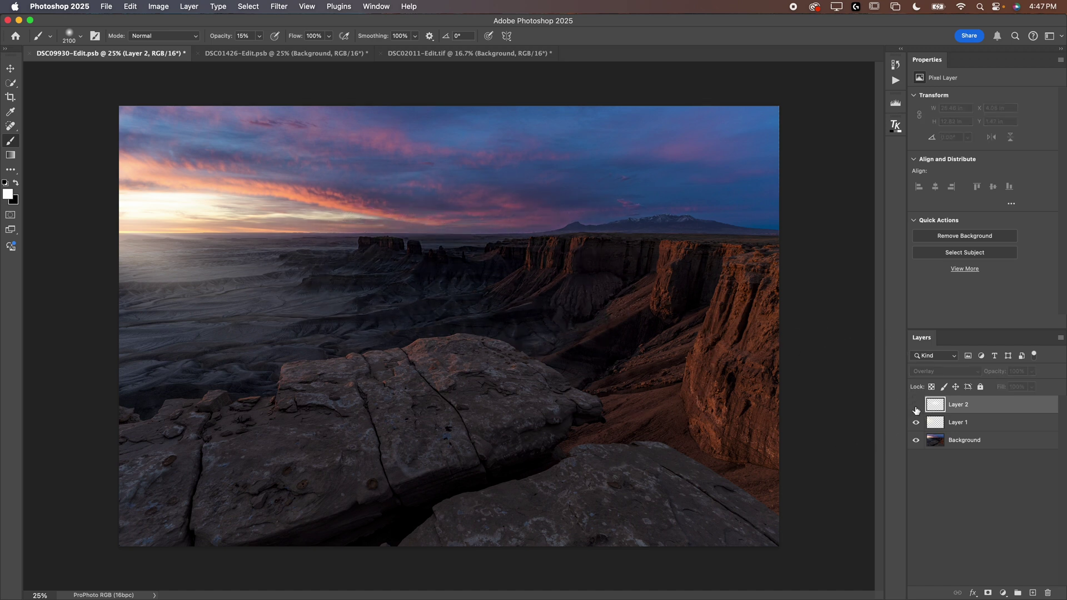
left_click(915, 406)
left_click(916, 407)
left_click(916, 407)
- Reduce the brush to 800 px and paint light over the cliffs and shadowed slopes on Layer 2
key("bracketleft")
key("bracketleft")
key("bracketleft")
key("bracketleft")
left_click(686, 277)
key("bracketleft")
key("bracketleft")
key("bracketleft")
key("bracketleft")
key("bracketleft")
key("bracketleft")
key("bracketleft")
key("bracketleft")
key("bracketleft")
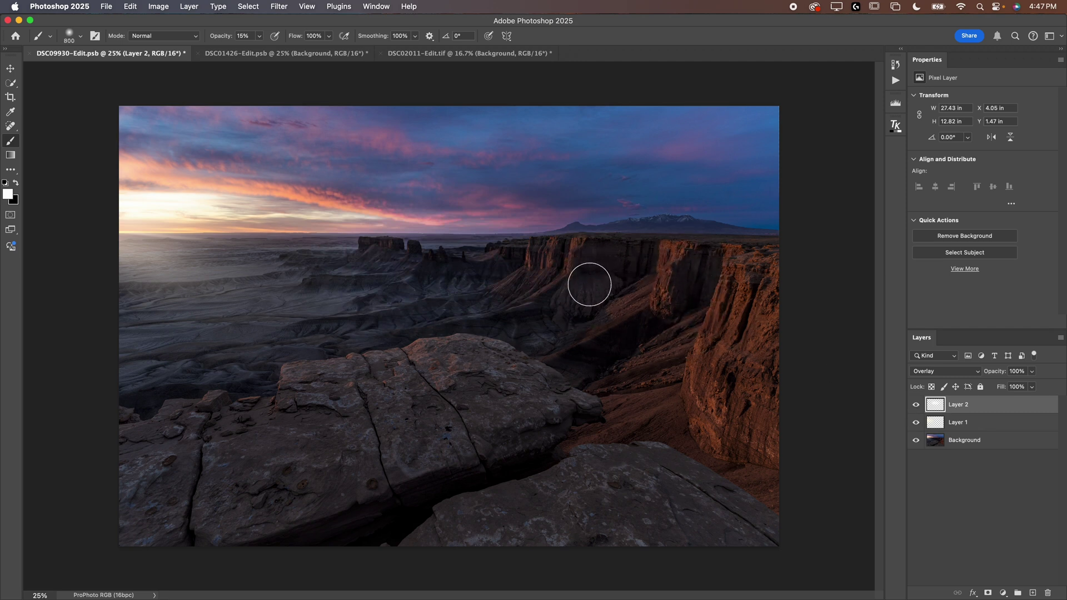
mouse_move(633, 332)
left_mouse_down()
mouse_move(577, 379)
mouse_move(631, 318)
mouse_move(562, 368)
mouse_move(593, 357)
left_mouse_up()
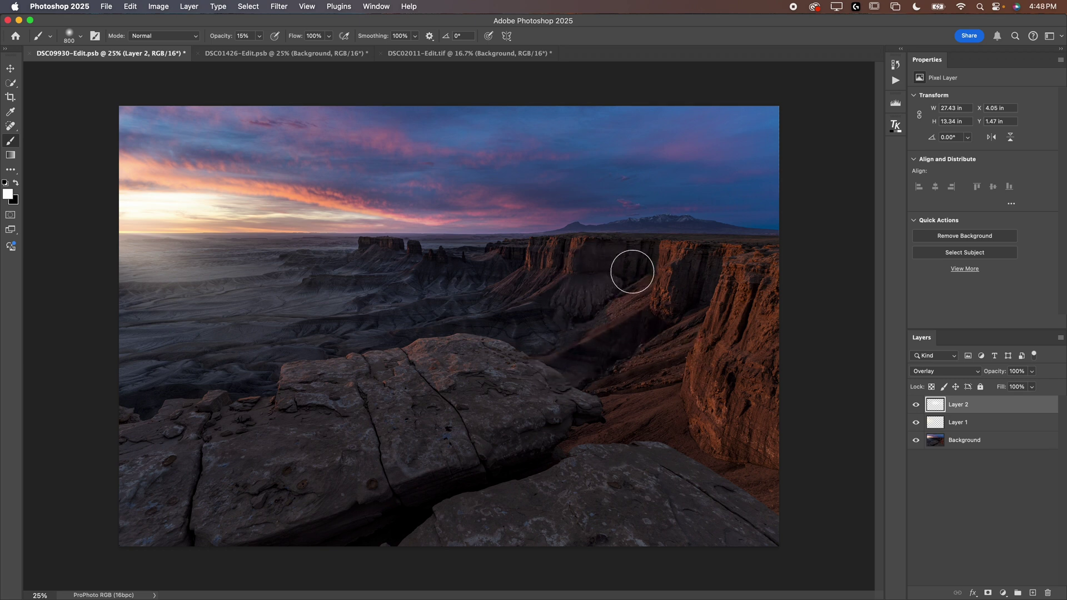
- Compare the image with Layer 2 hidden and shown to judge the cliff lighting
left_click(917, 407)
left_click(917, 407)
left_click(917, 408)
- Add a new layer above Layer 2 in Overlay mode for lighting the foreground rock
left_click_drag(421, 355, 476, 352)
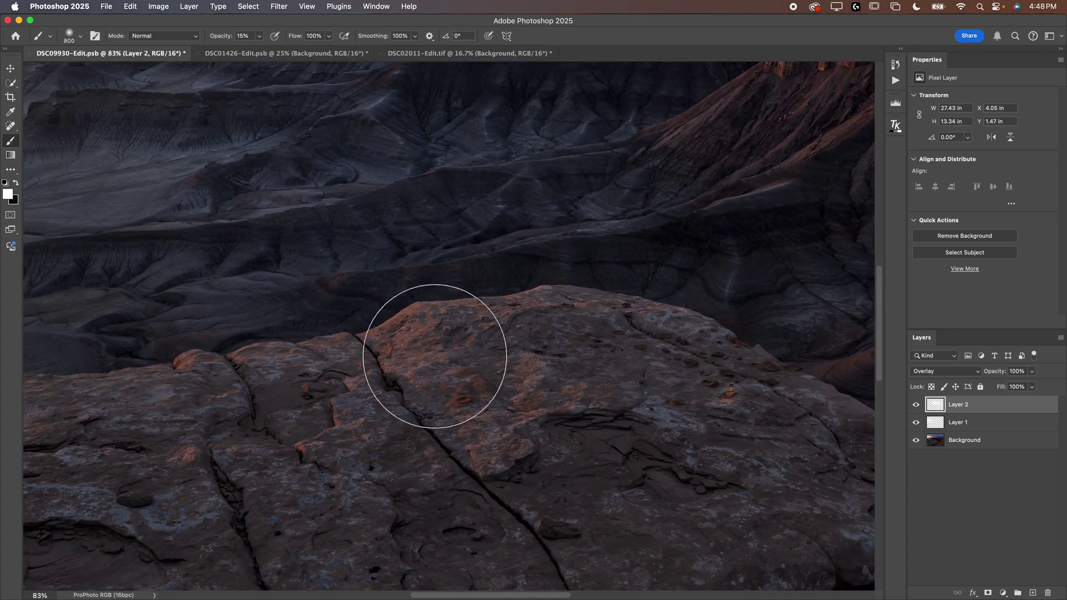
left_click(1032, 592)
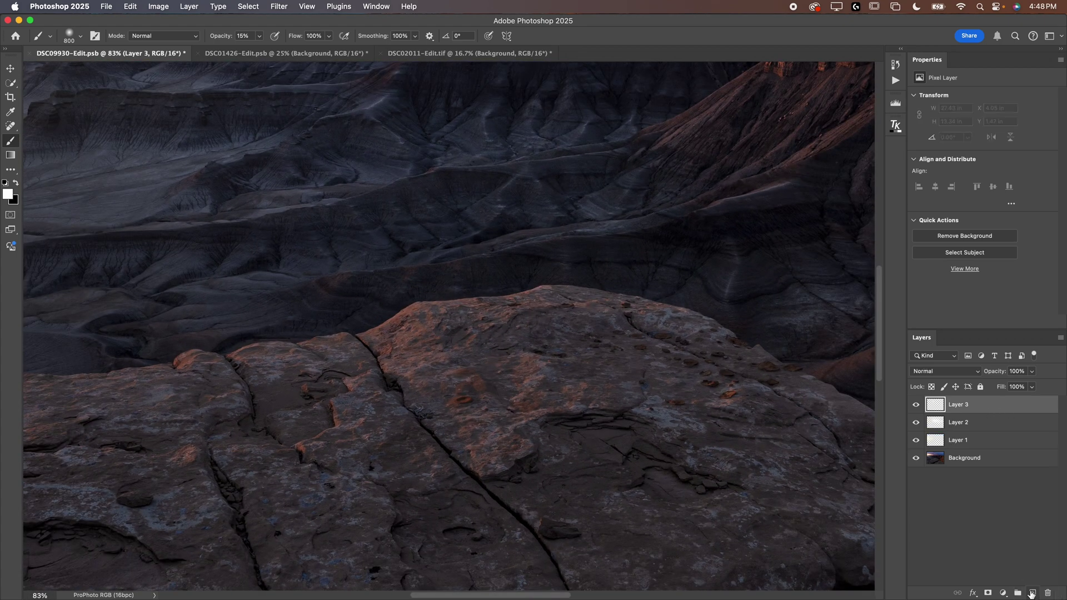
left_click(927, 371)
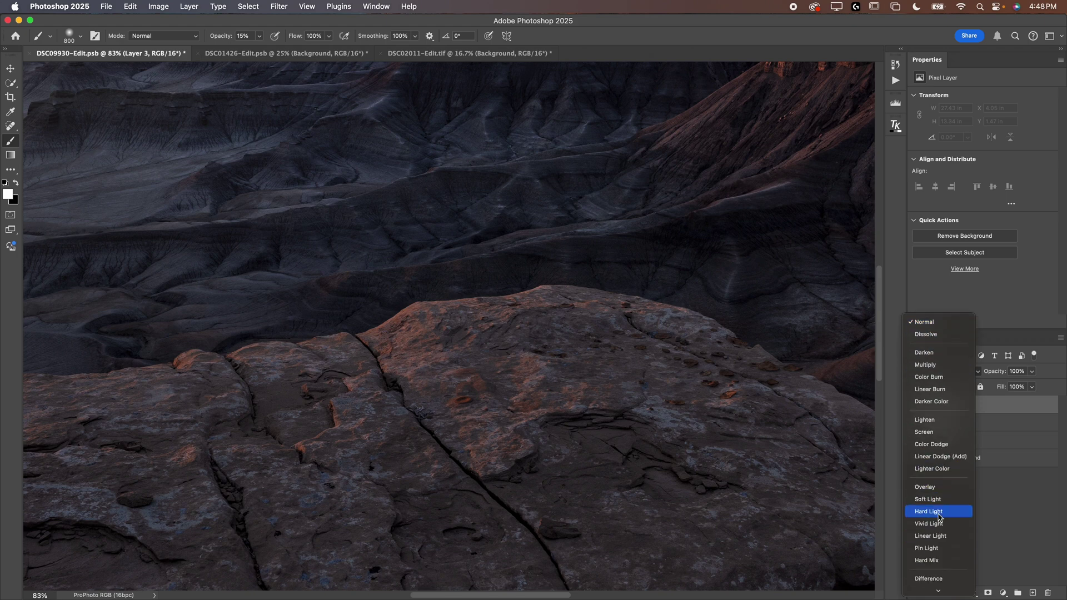
left_click(938, 487)
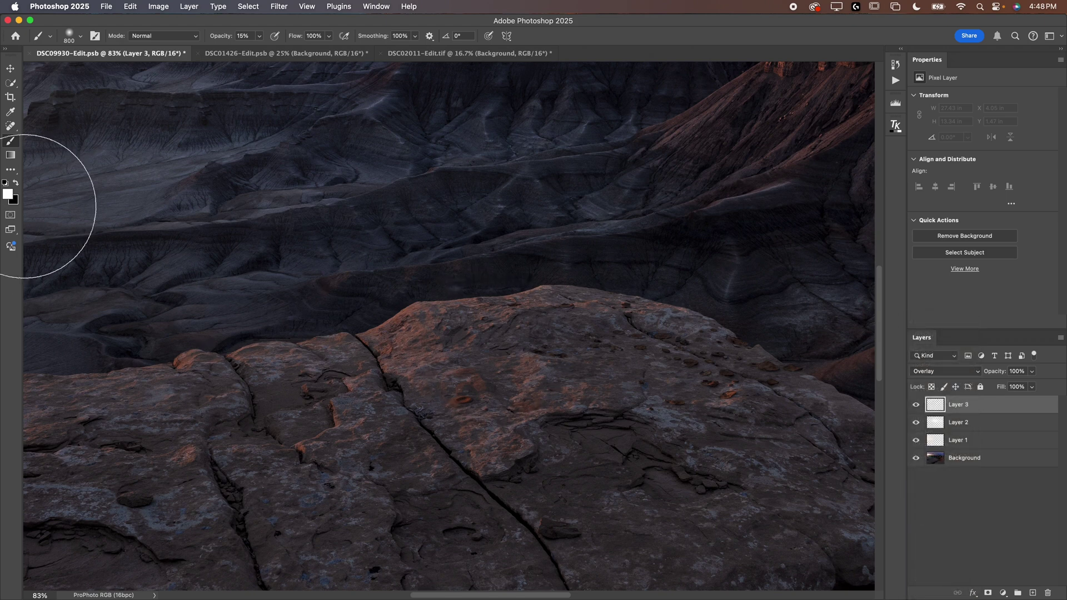
- Sample the rock's highlight color, shift its hue to 41°, and brighten it to a pale warm yellow as foreground color
key("i")
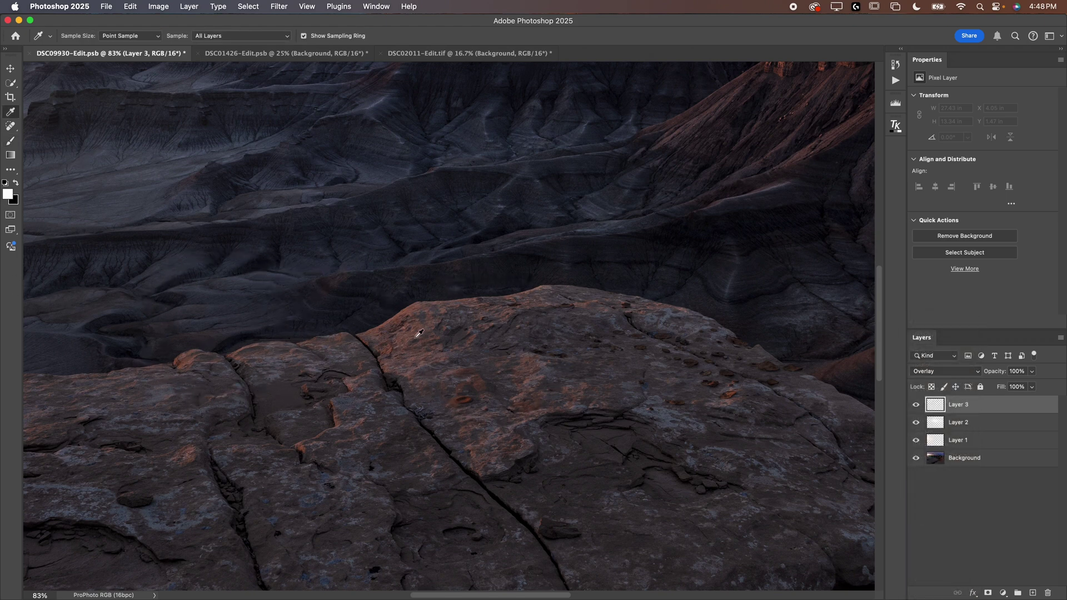
left_click(8, 194)
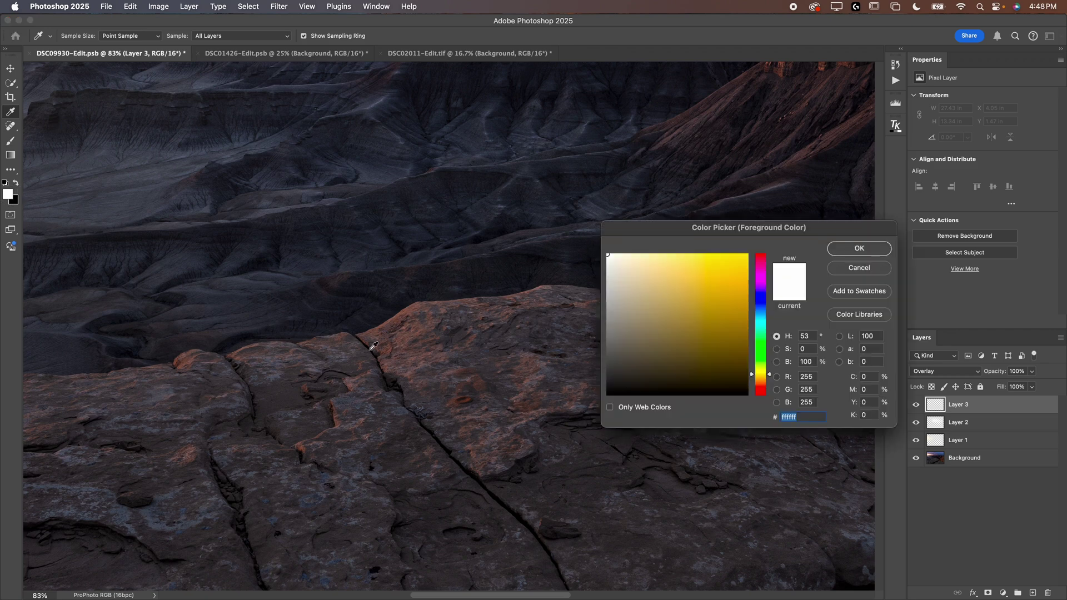
left_click(405, 341)
left_click_drag(410, 337, 404, 338)
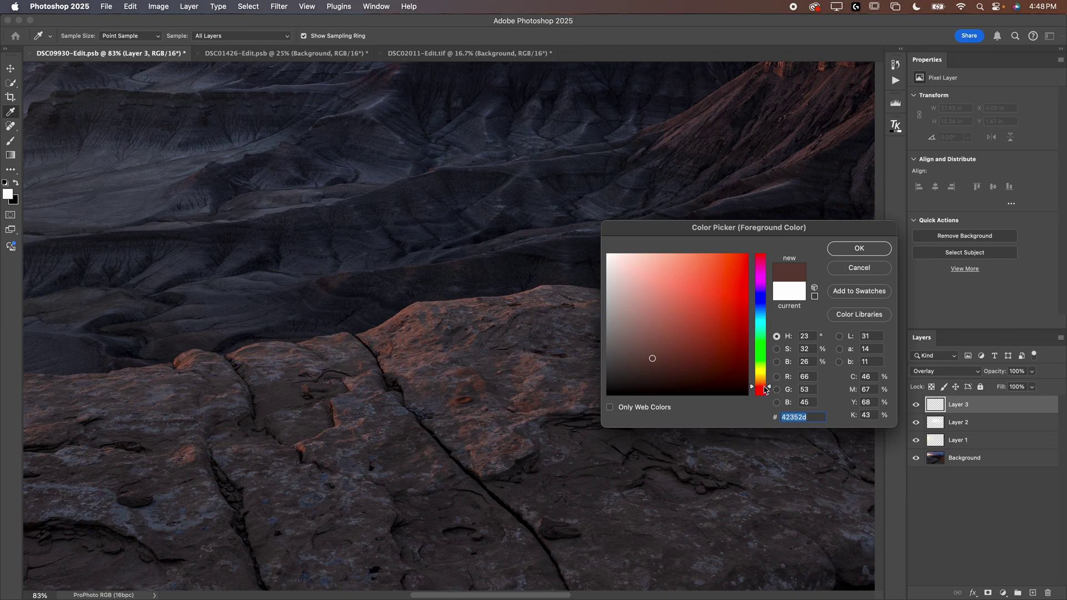
mouse_move(641, 308)
left_mouse_down()
mouse_move(639, 238)
mouse_move(646, 244)
left_mouse_up()
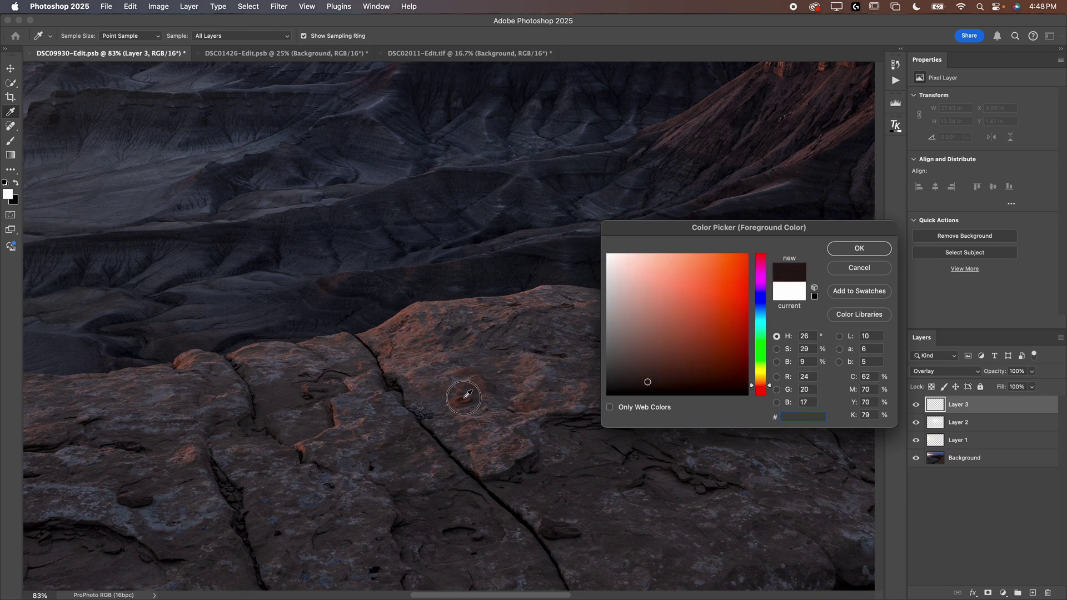
left_click_drag(463, 398, 452, 401)
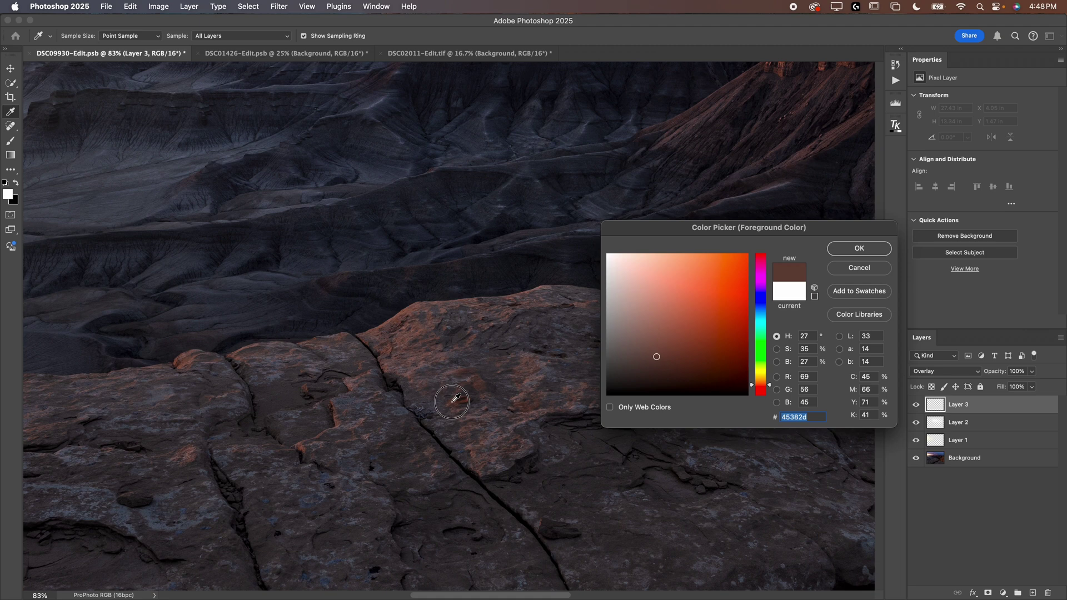
left_click_drag(409, 338, 404, 339)
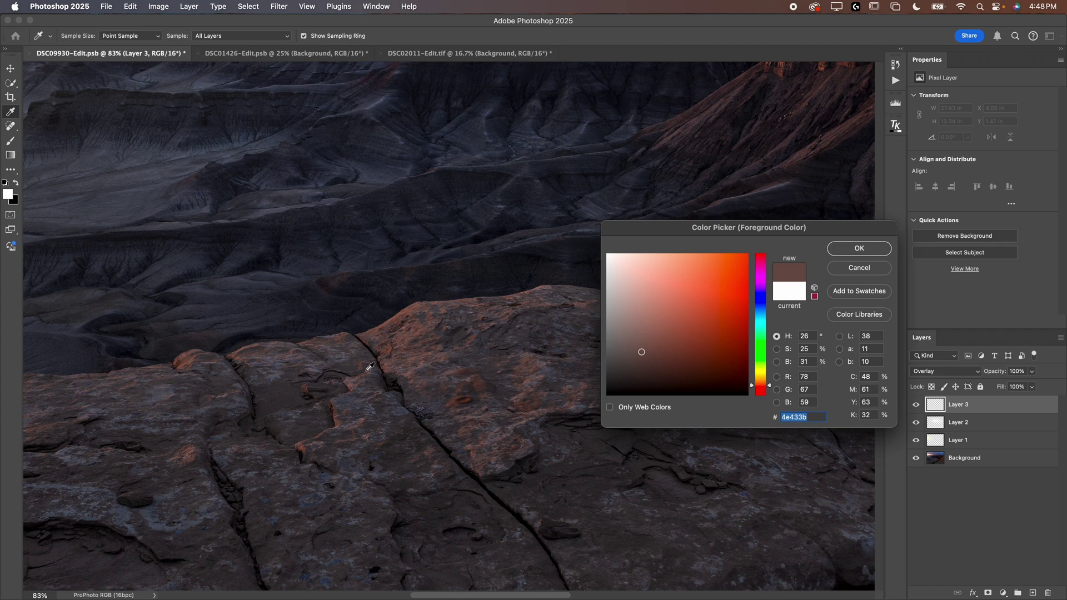
left_click_drag(765, 385, 762, 384)
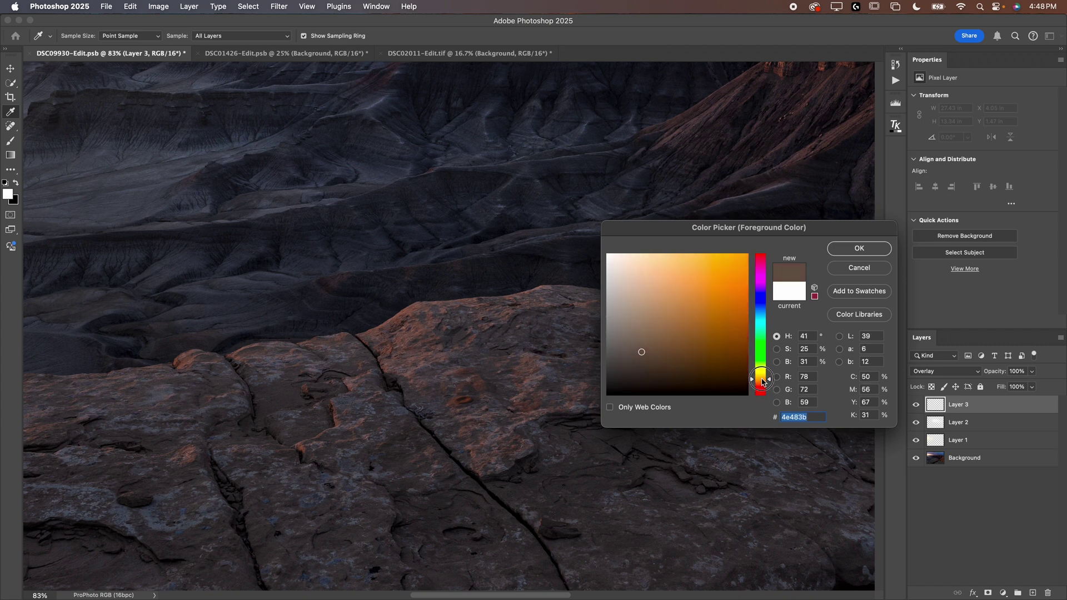
mouse_move(649, 323)
left_mouse_down()
mouse_move(657, 248)
mouse_move(647, 252)
left_mouse_up()
left_click(839, 250)
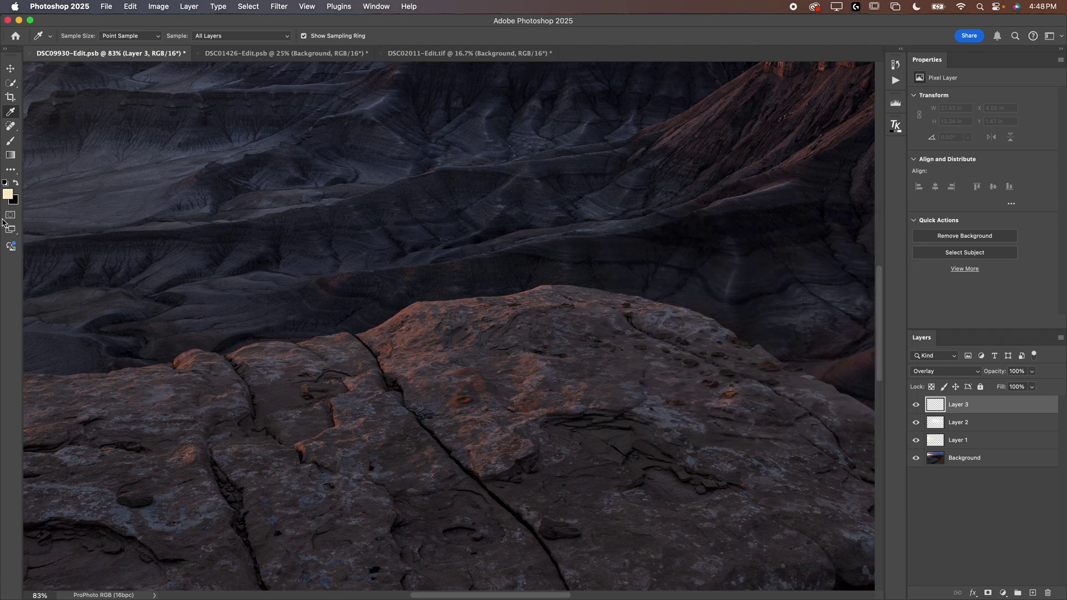
- Undo a test dab with the 800 px brush, reduce the brush, and paint warm light on the main rock's sunlit patches on Layer 3
left_click(15, 146)
left_click(460, 388)
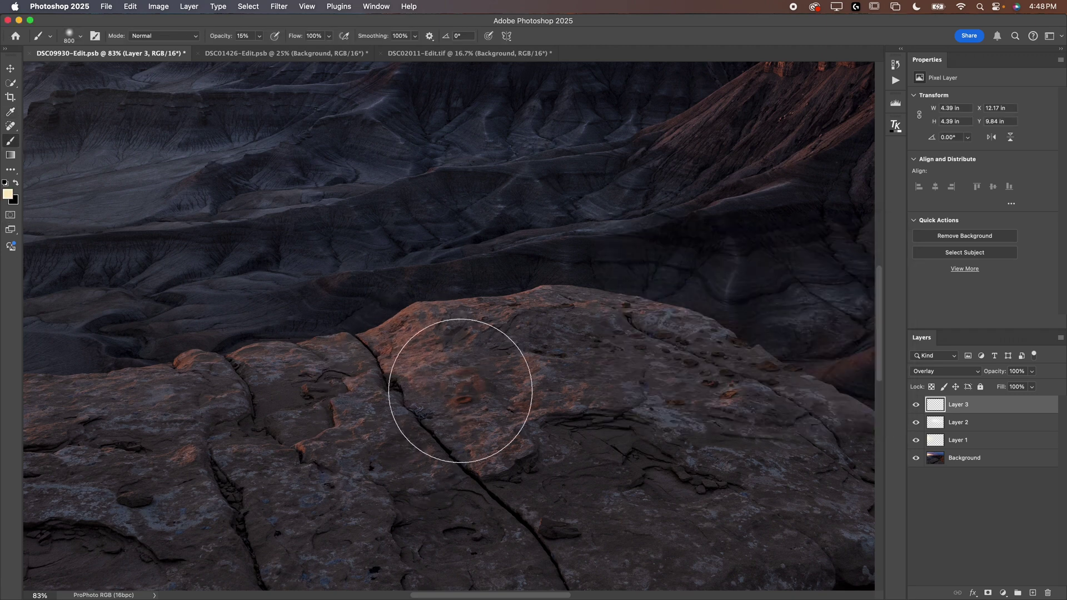
key("super+z")
key("bracketleft")
key("bracketleft")
key("bracketleft")
key("bracketleft")
key("bracketleft")
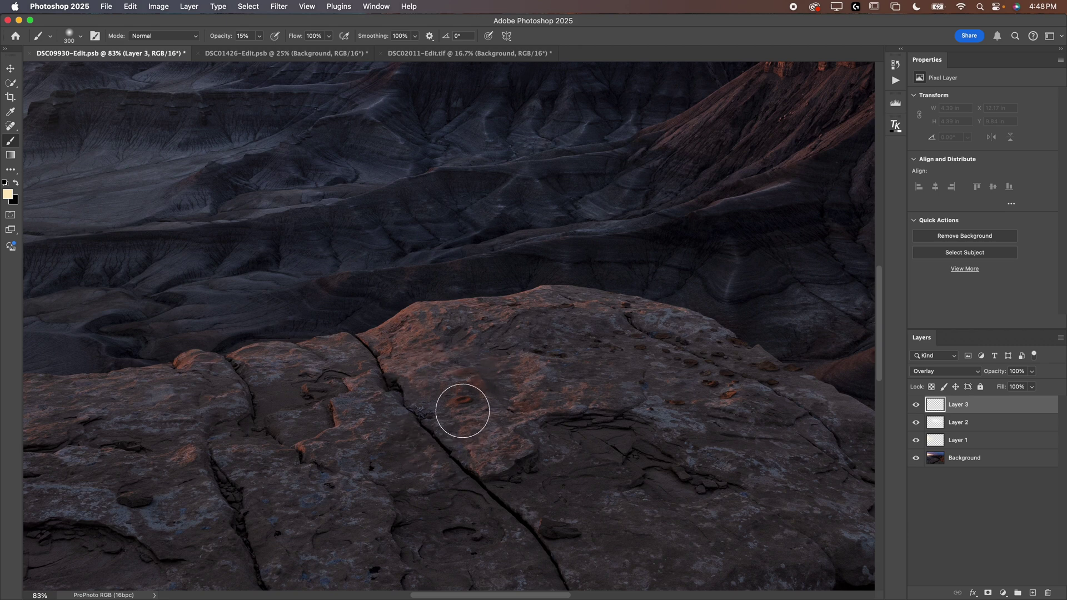
left_click_drag(490, 465, 470, 411)
left_click_drag(424, 359, 412, 350)
key("bracketright")
key("bracketright")
mouse_move(416, 348)
left_mouse_down()
mouse_move(442, 331)
mouse_move(494, 333)
mouse_move(510, 319)
mouse_move(488, 325)
mouse_move(504, 332)
mouse_move(504, 375)
mouse_move(518, 375)
mouse_move(501, 425)
mouse_move(541, 374)
mouse_move(519, 430)
mouse_move(466, 427)
left_mouse_up()
- Paint warm highlights with a 250 px brush on the smaller ledges, rock edges and scattered stones of the foreground
key("bracketleft")
key("bracketleft")
key("bracketleft")
key("bracketleft")
key("bracketleft")
key("bracketleft")
key("bracketleft")
left_click_drag(298, 448, 338, 417)
mouse_move(195, 362)
left_mouse_down()
mouse_move(233, 366)
mouse_move(235, 350)
mouse_move(305, 334)
mouse_move(199, 347)
mouse_move(294, 351)
left_mouse_up()
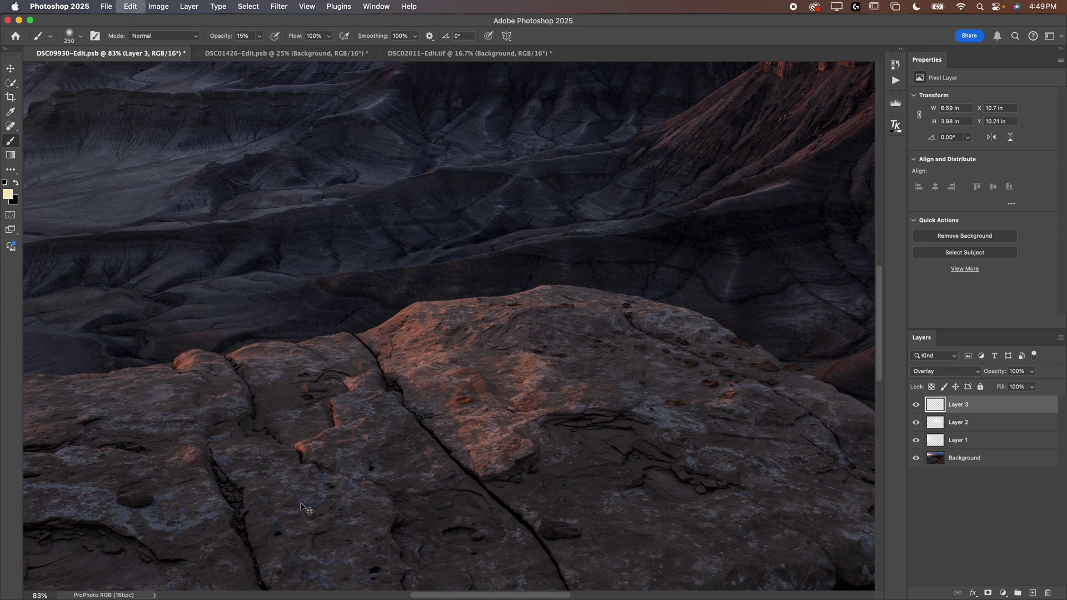
mouse_move(259, 365)
left_mouse_down()
mouse_move(418, 356)
mouse_move(538, 403)
mouse_move(723, 396)
left_mouse_up()
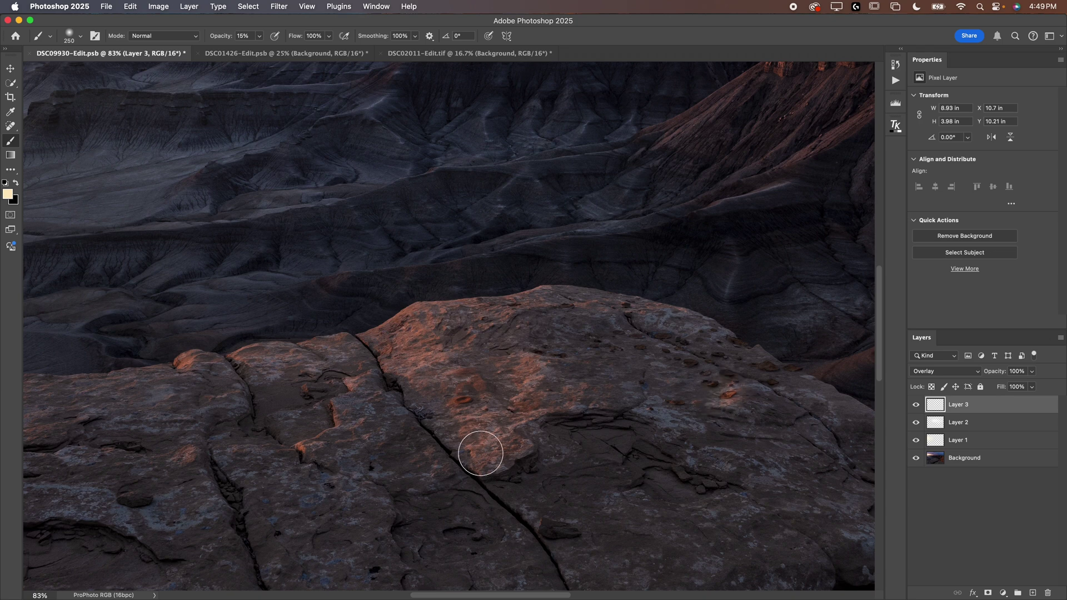
left_click_drag(180, 463, 186, 453)
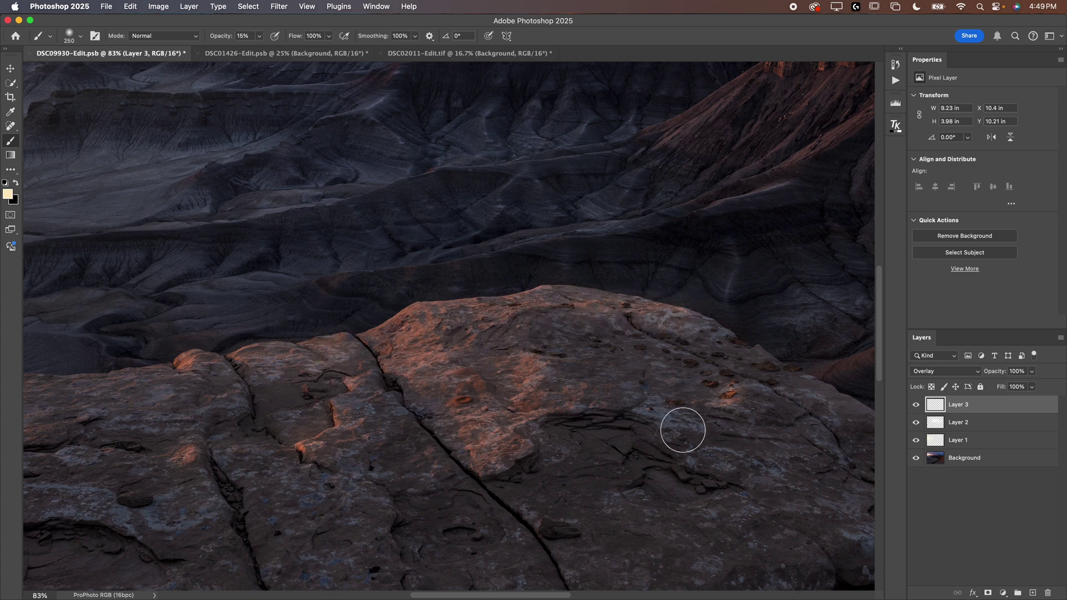
- Add a layer mask to Layer 3, and set the brush to 100% opacity with a harder edge
left_click(988, 593)
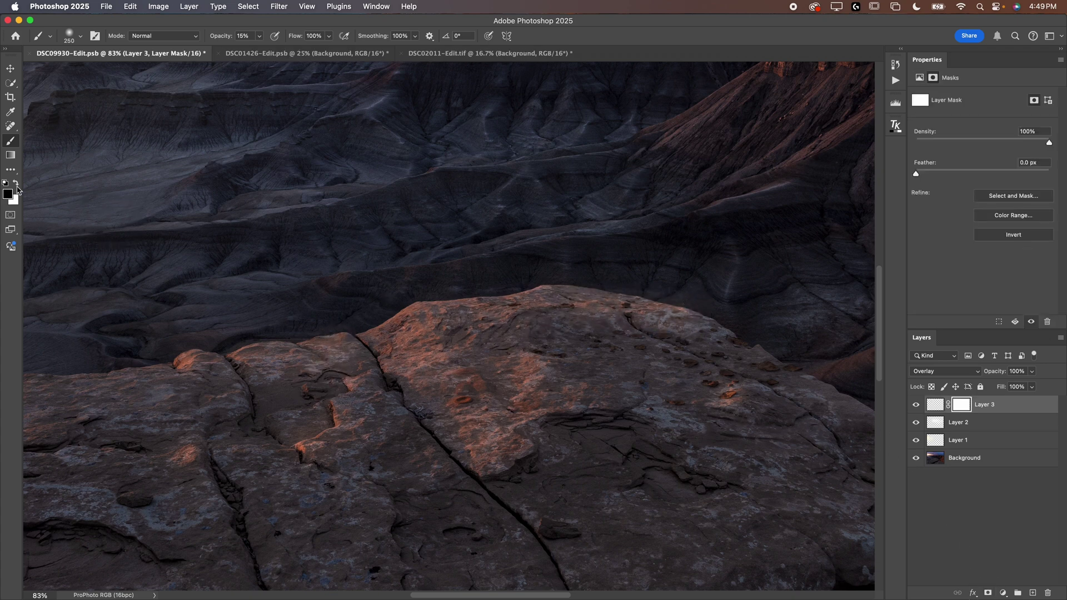
key("0")
left_click(82, 38)
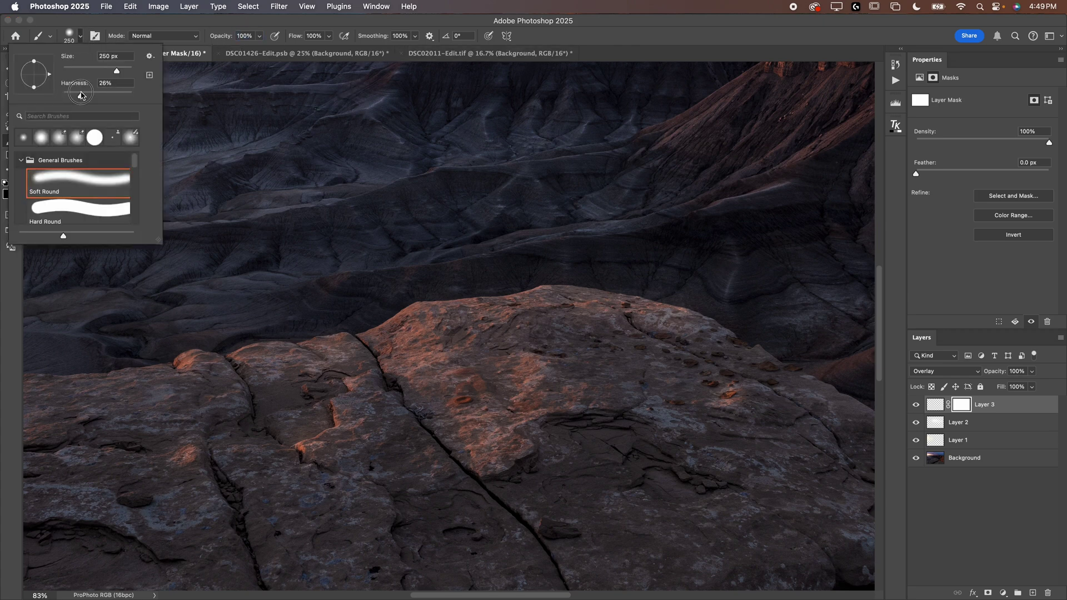
left_click(80, 38)
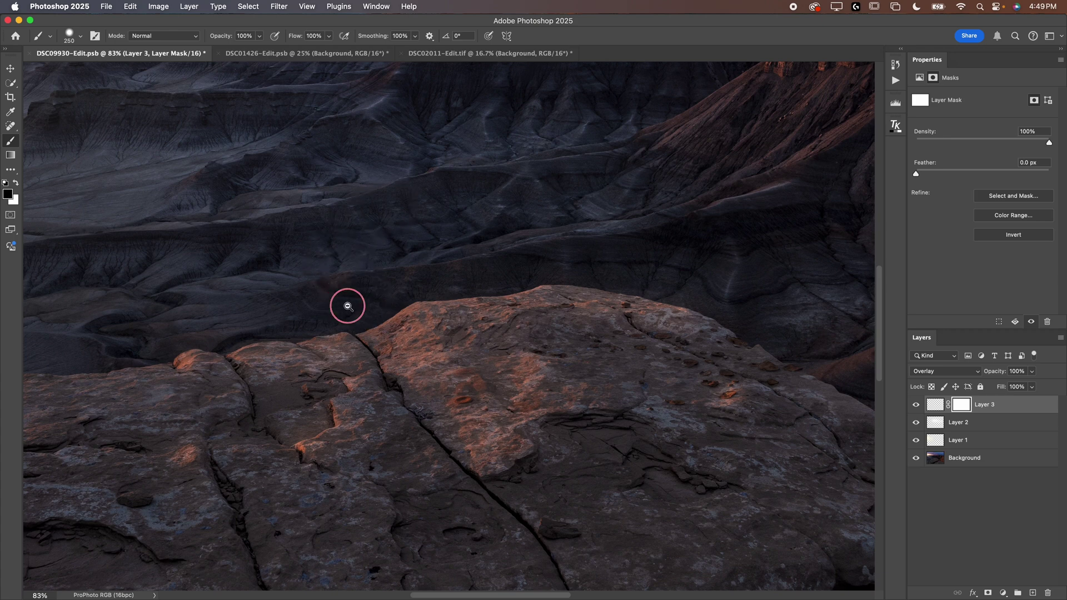
- Paint black with a 125 px brush on Layer 3's mask to remove light spilling past the foreground rock's upper edge
left_click_drag(348, 305, 357, 307)
left_click_drag(281, 296, 557, 258)
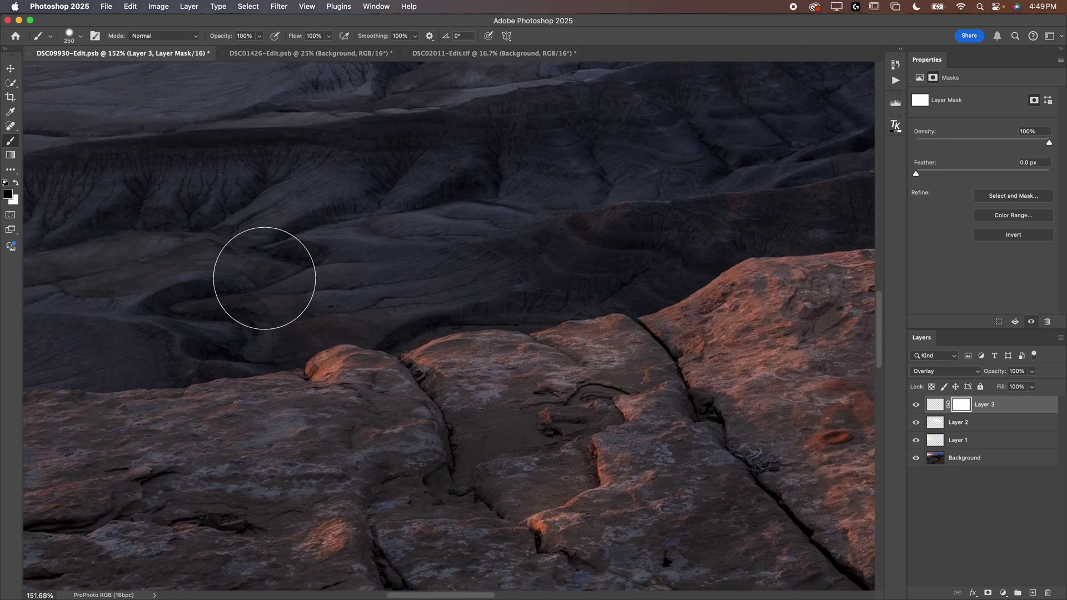
key("bracketleft")
key("bracketleft")
key("bracketleft")
key("bracketleft")
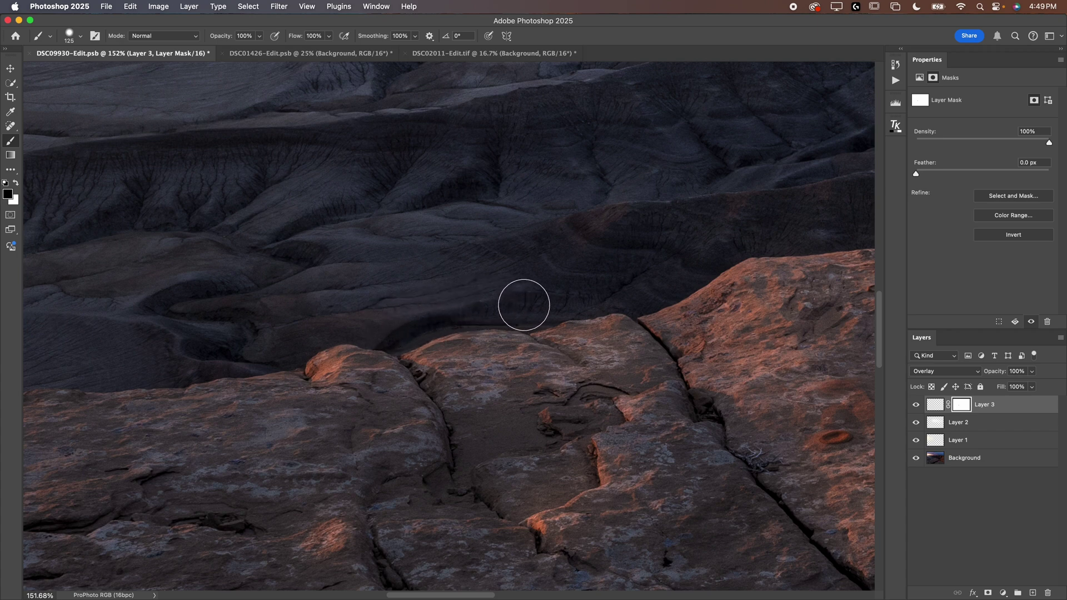
left_click_drag(568, 339, 579, 357)
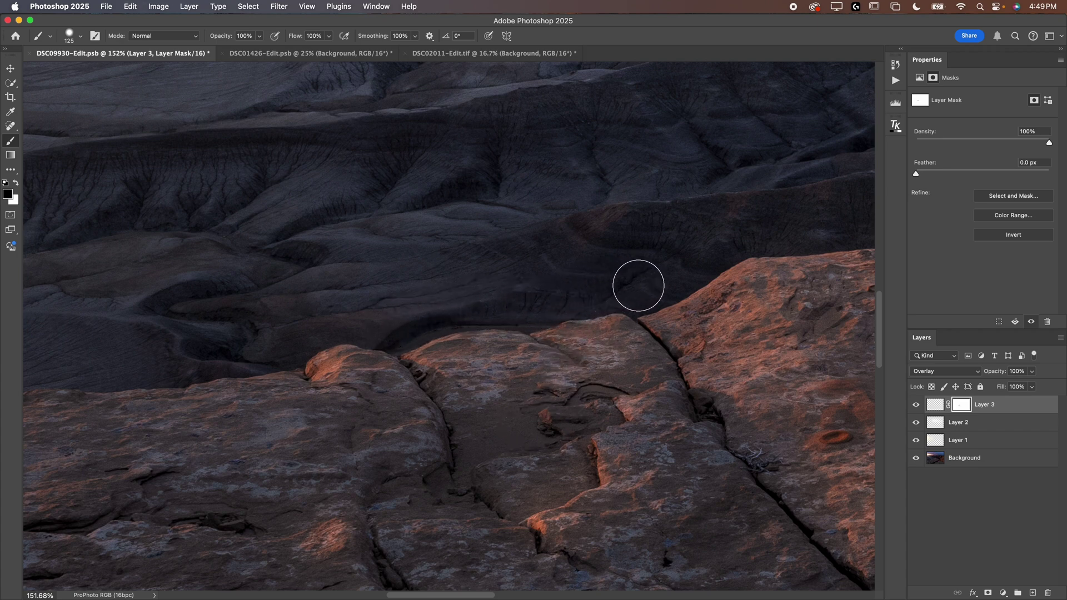
left_click_drag(722, 236, 234, 354)
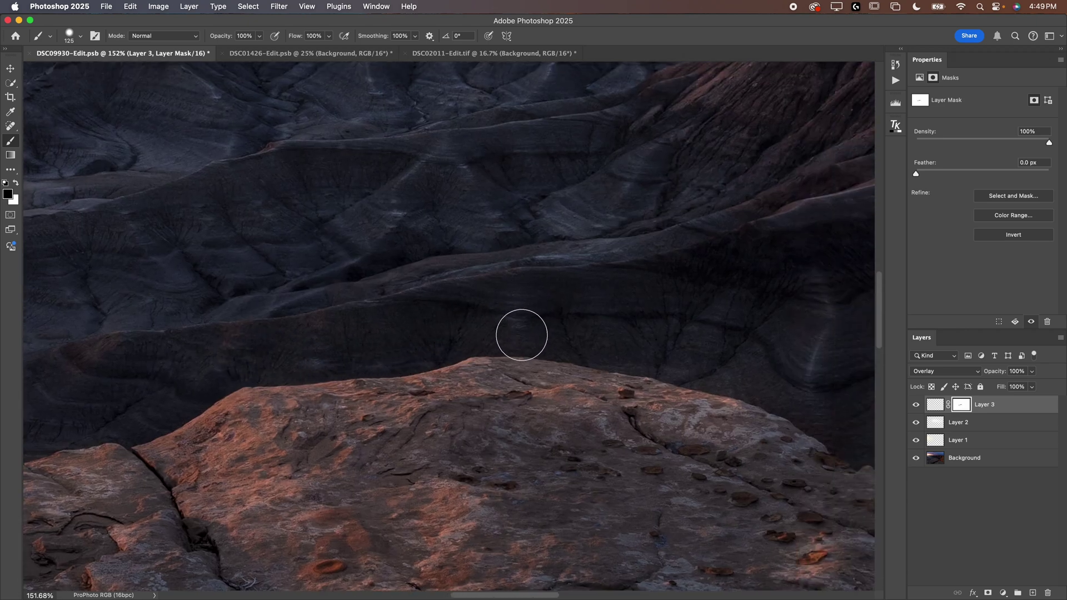
- Compare the whole image with Layer 3 hidden and shown to judge the foreground rock's light
key("super+0")
left_click(912, 404)
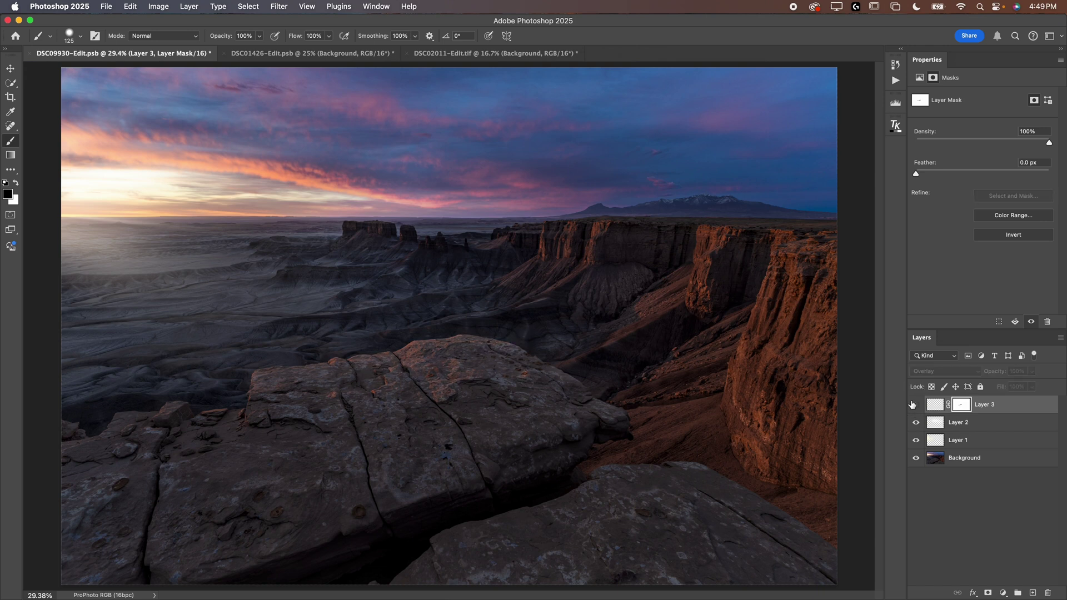
left_click(912, 404)
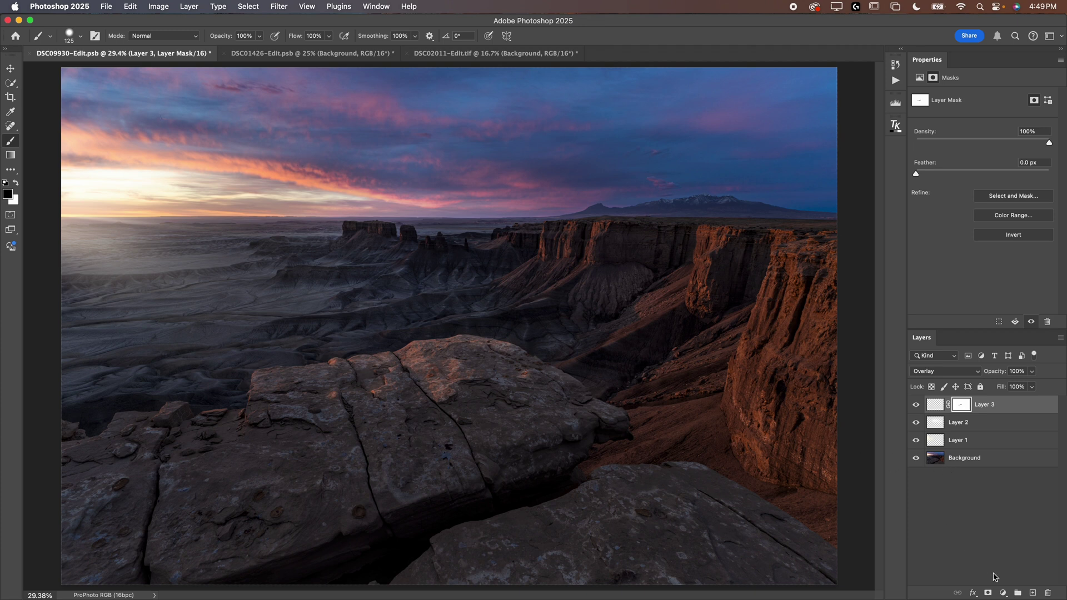
- Add a new layer above Layer 3 and set its blend mode to Overlay
left_click(1033, 593)
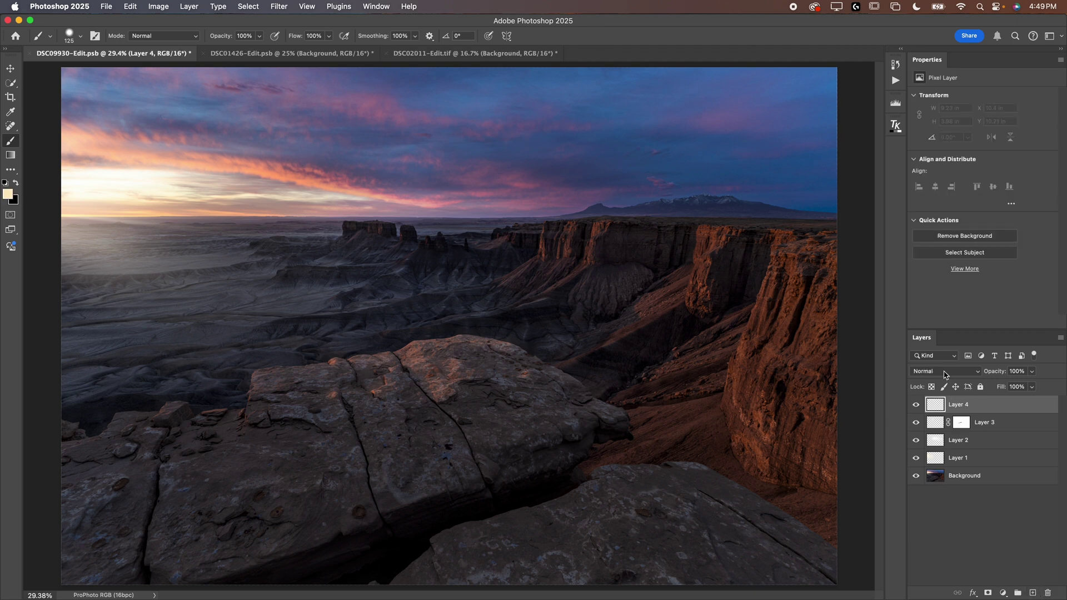
left_click(943, 372)
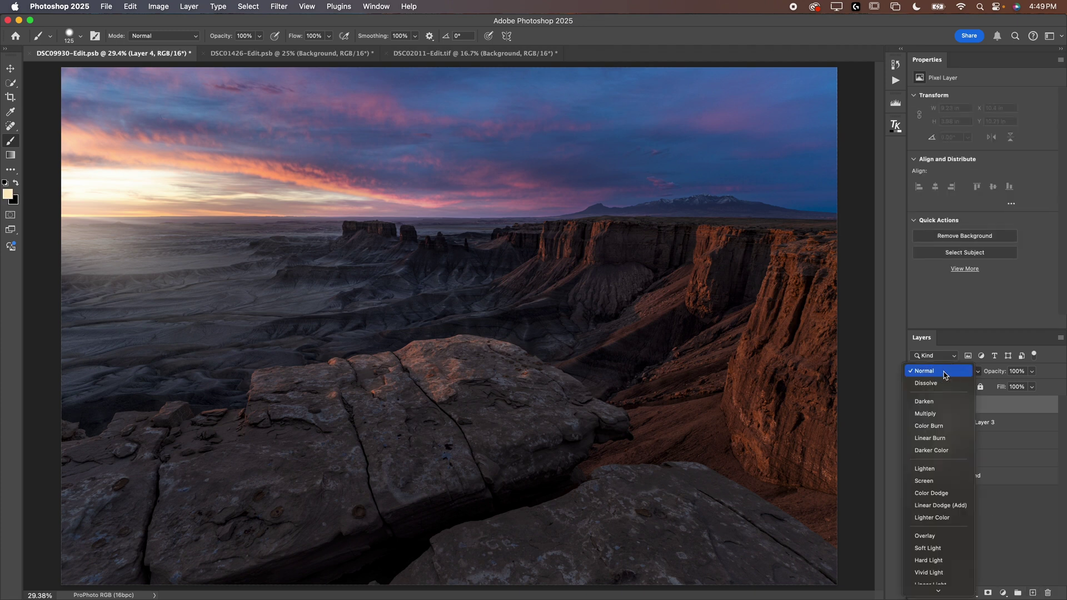
left_click(949, 537)
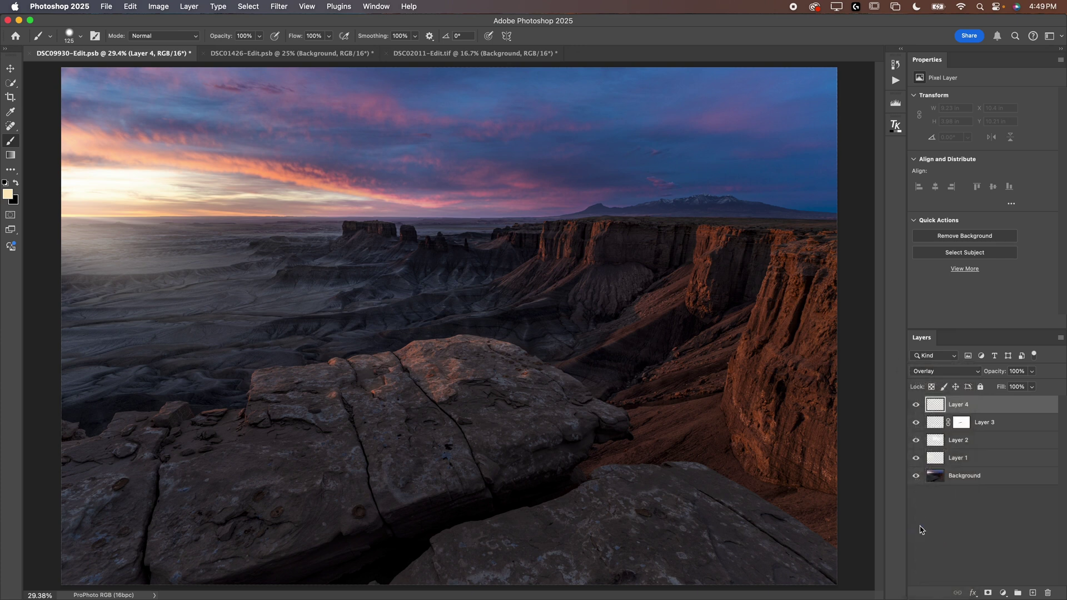
- Sample the orange of the sunset clouds and darken it to #856846 as the foreground color
key("i")
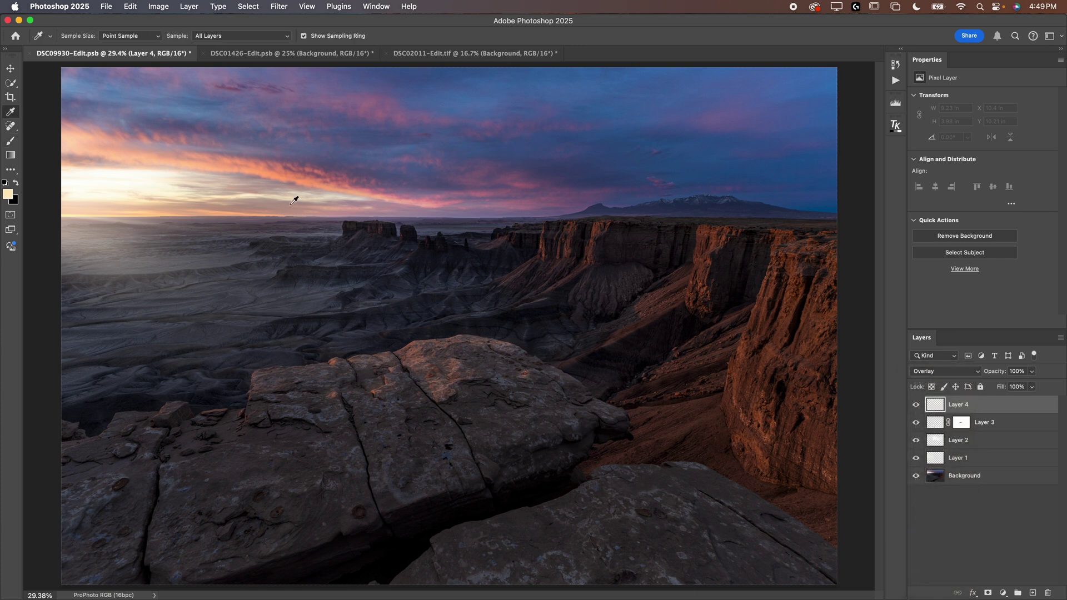
left_click(312, 178)
left_click(9, 194)
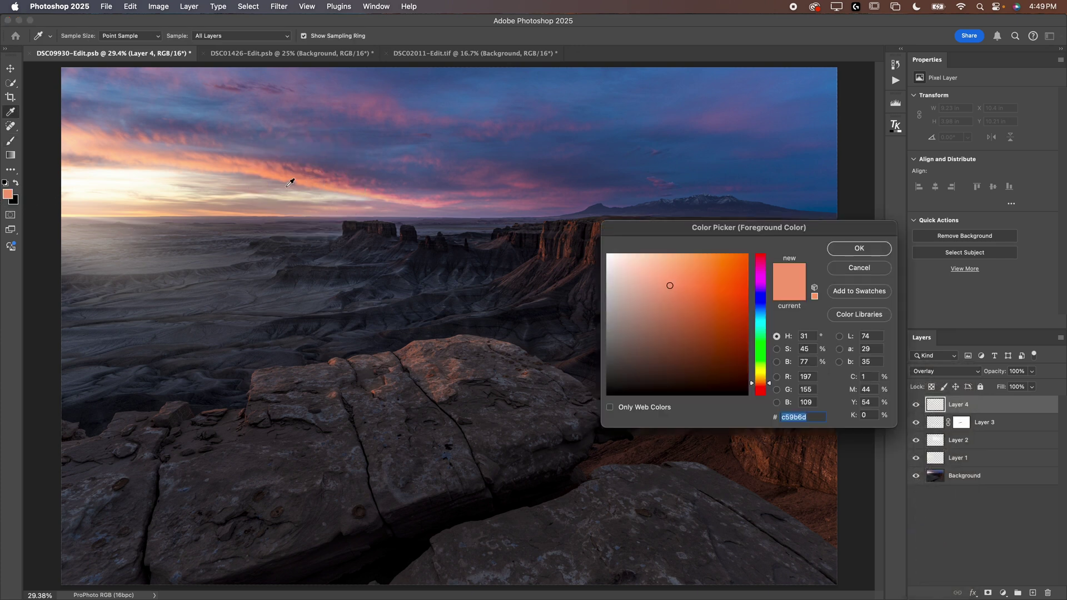
left_click(301, 181)
mouse_move(661, 269)
left_mouse_down()
mouse_move(650, 247)
mouse_move(671, 320)
left_mouse_up()
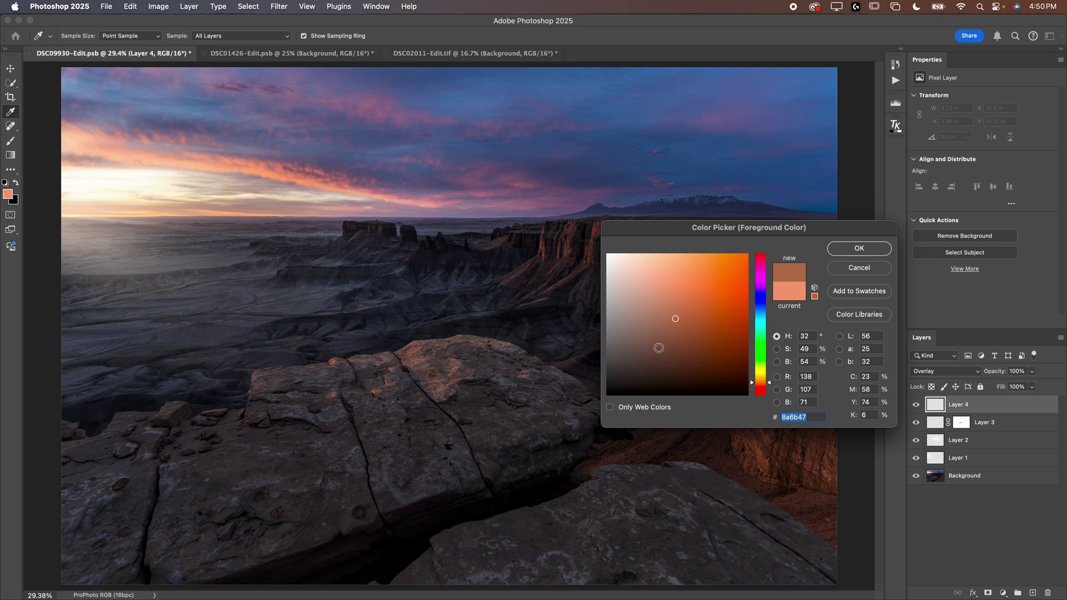
left_click(591, 320)
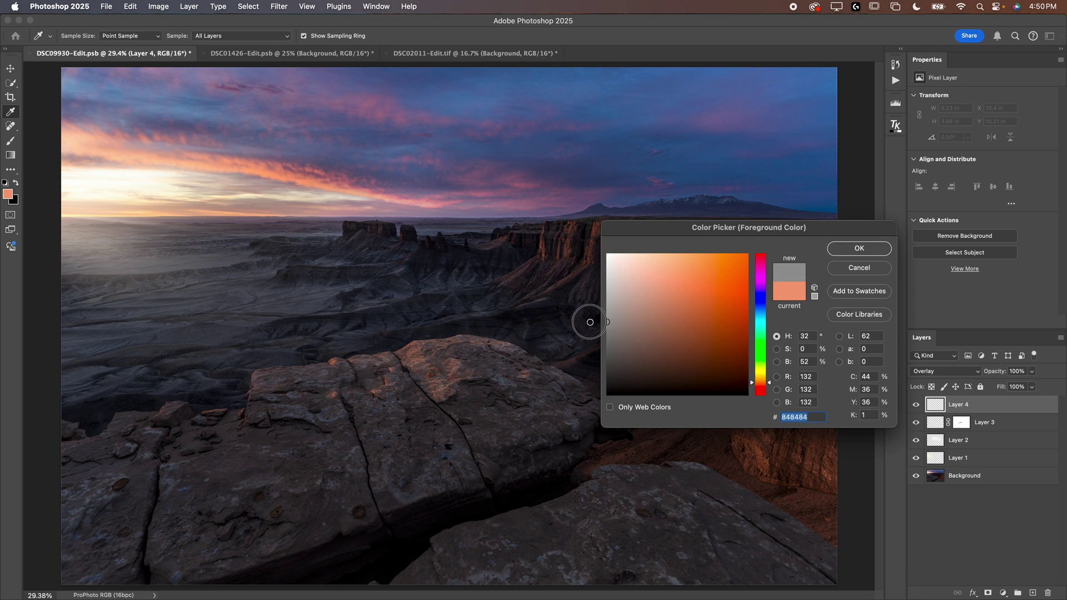
left_click_drag(590, 322, 673, 322)
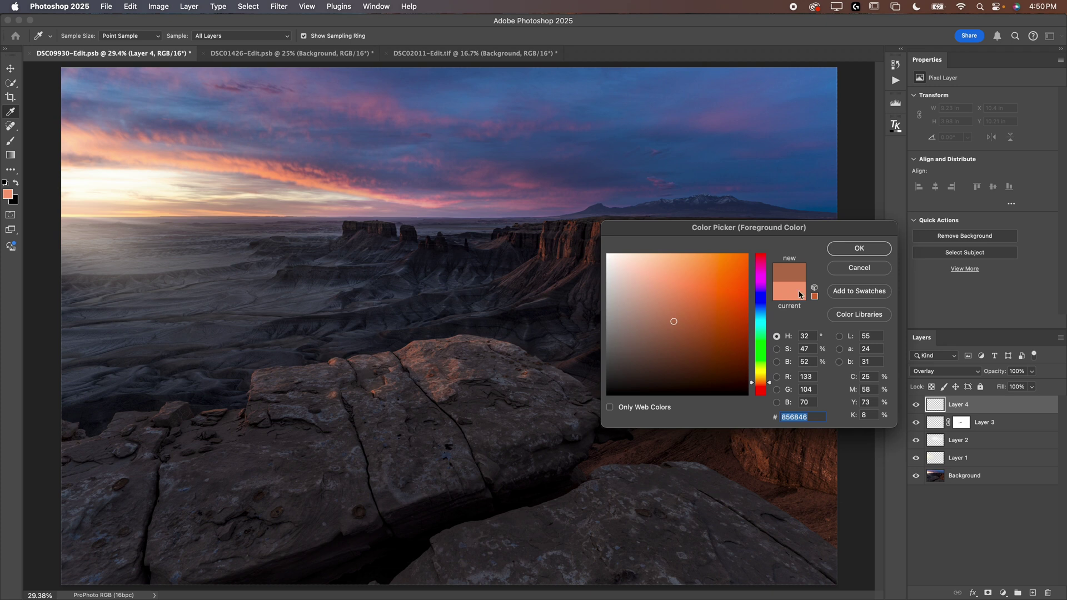
left_click(859, 250)
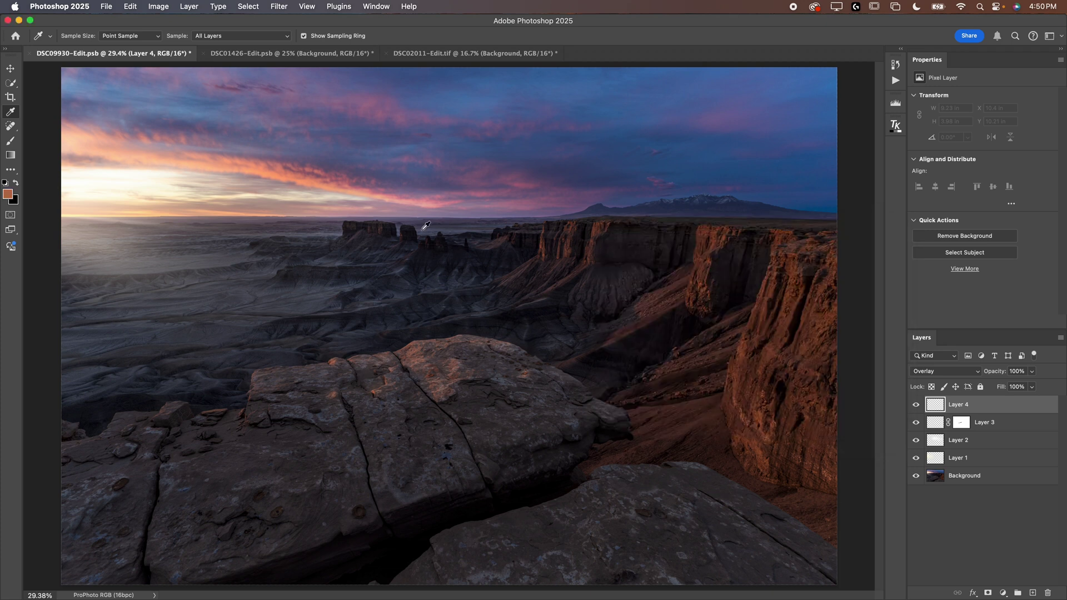
- Set the brush opacity to 13% and paint the muted orange along the bright clouds, enlarging the brush to 1400 px
key("b")
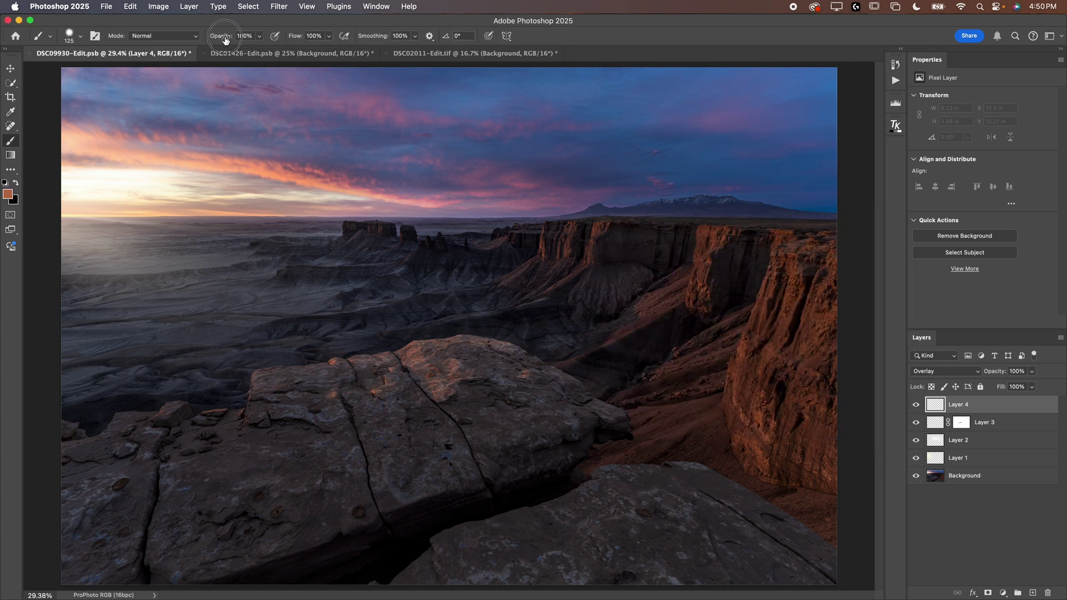
left_click_drag(225, 39, 190, 44)
left_click(81, 38)
left_click(79, 43)
key("]")
key("]")
key("]")
key("]")
key("]")
left_click_drag(186, 154, 409, 196)
left_click_drag(262, 165, 115, 137)
key("]")
key("]")
key("bracketright")
mouse_move(183, 153)
left_mouse_down()
mouse_move(369, 179)
mouse_move(107, 136)
mouse_move(550, 174)
left_mouse_up()
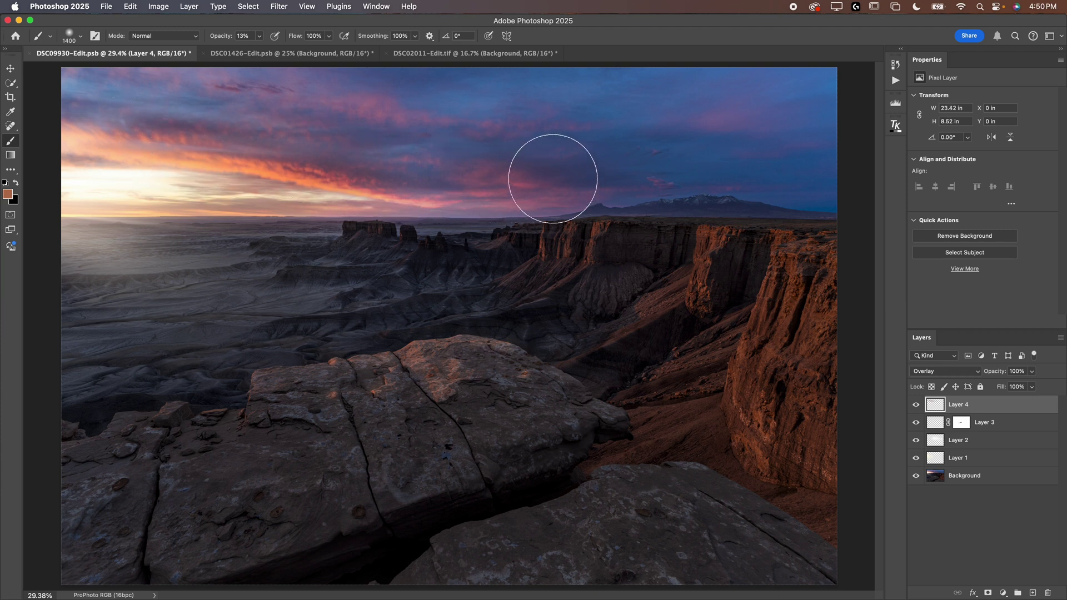
- Reduce the brush to 800 px and paint a soft orange stroke over the clouds at the sky's far right
key("bracketleft")
key("bracketleft")
key("bracketleft")
key("bracketleft")
key("bracketleft")
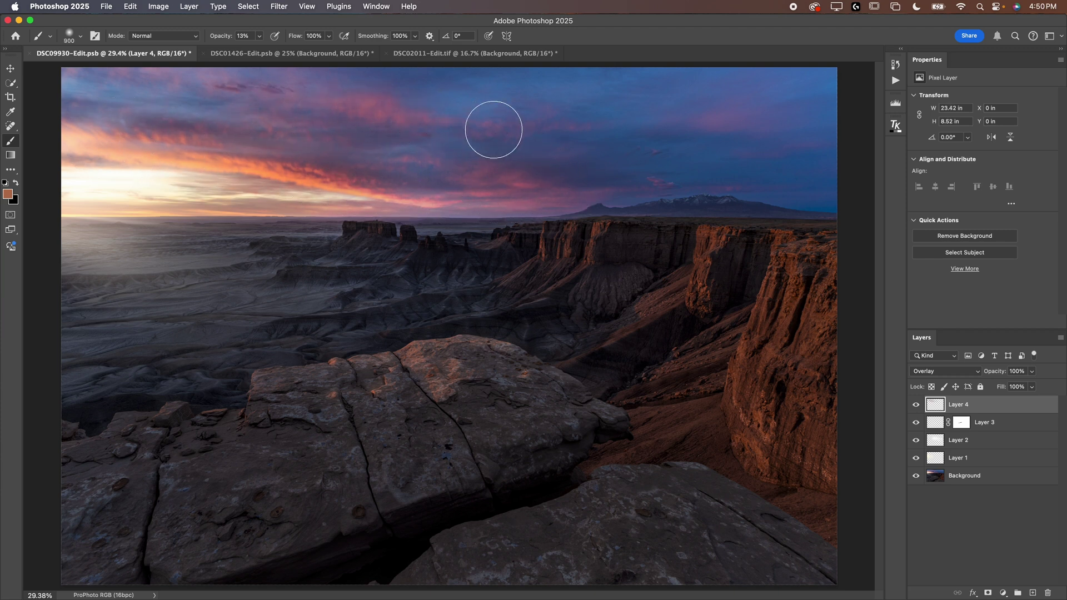
left_click_drag(696, 118, 814, 117)
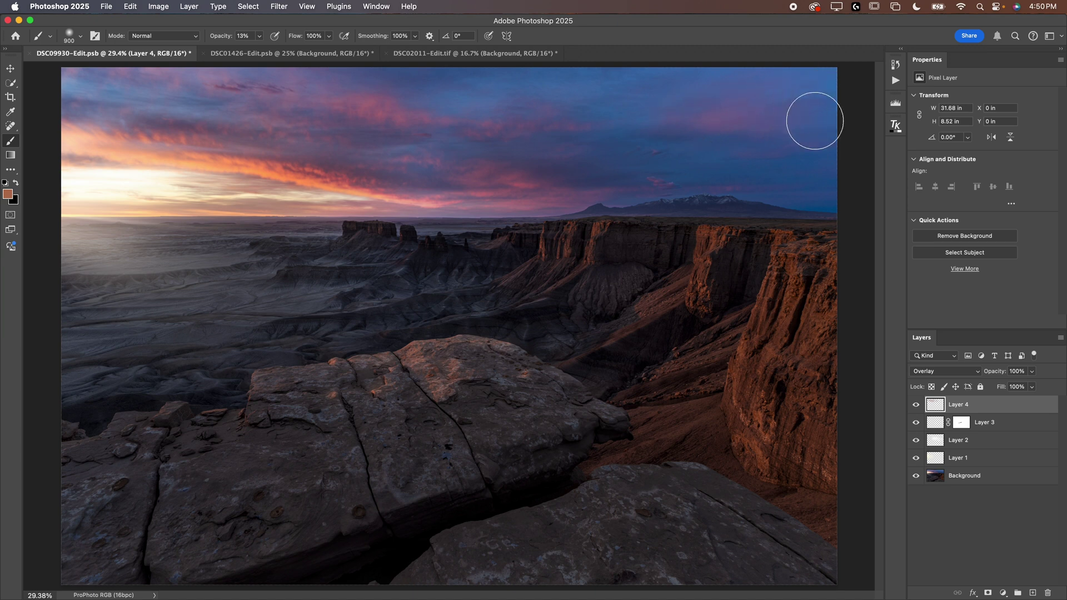
- Try painting the muted orange across the whole sky with a 1900 px brush at 30% opacity
key("bracketright")
key("bracketright")
key("bracketright")
key("bracketright")
key("bracketright")
key("bracketright")
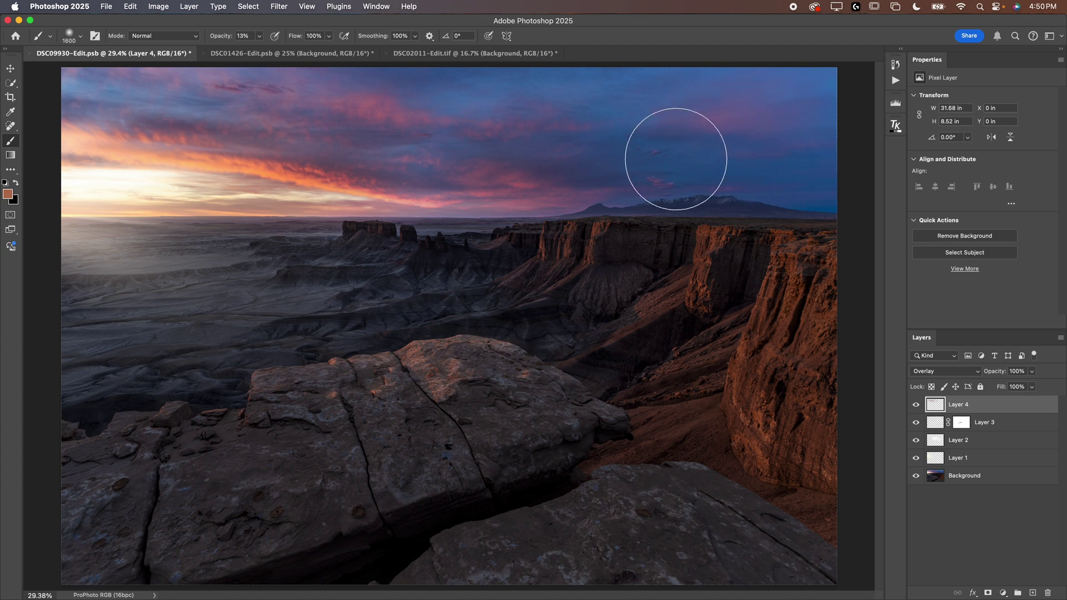
key("bracketright")
key("bracketright")
key("bracketright")
key("bracketright")
key("3")
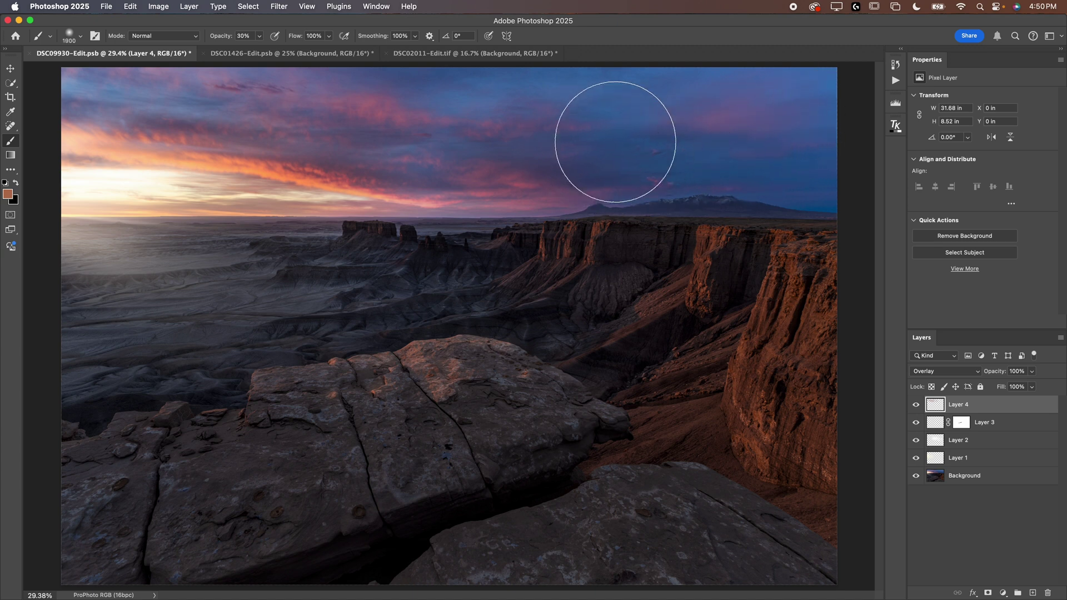
mouse_move(616, 142)
left_mouse_down()
mouse_move(861, 147)
mouse_move(285, 95)
mouse_move(864, 128)
mouse_move(1, 53)
mouse_move(71, 93)
mouse_move(679, 99)
mouse_move(860, 138)
mouse_move(818, 147)
mouse_move(234, 86)
mouse_move(390, 108)
mouse_move(755, 116)
mouse_move(24, 178)
mouse_move(82, 121)
left_mouse_up()
mouse_move(821, 119)
left_mouse_down()
mouse_move(843, 167)
mouse_move(797, 110)
mouse_move(27, 128)
left_mouse_up()
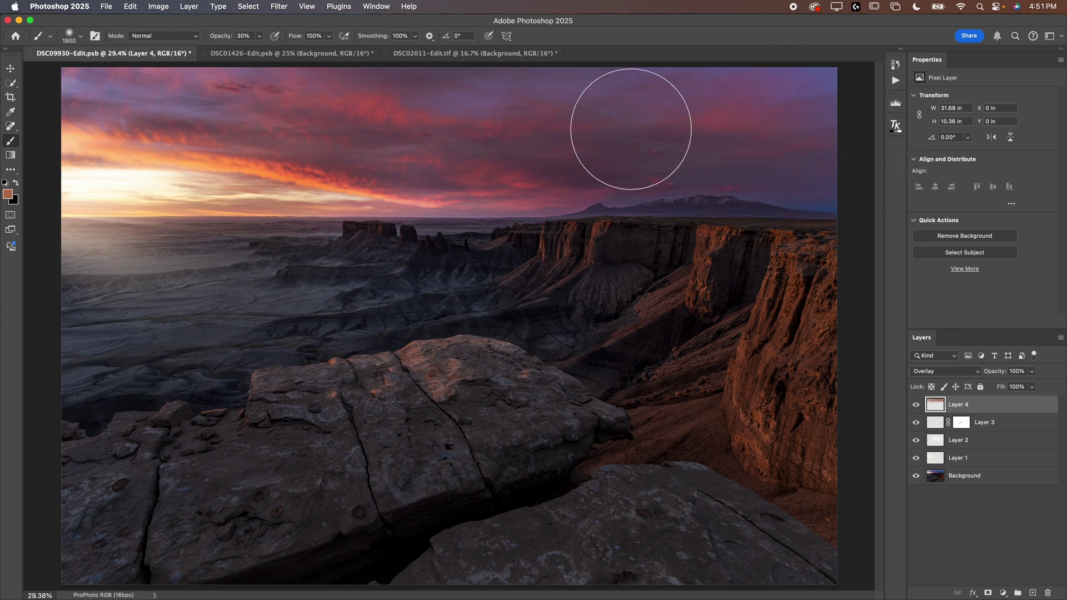
- Change the foreground color to the bright, pale orange #ffd7aa
key("super+minus")
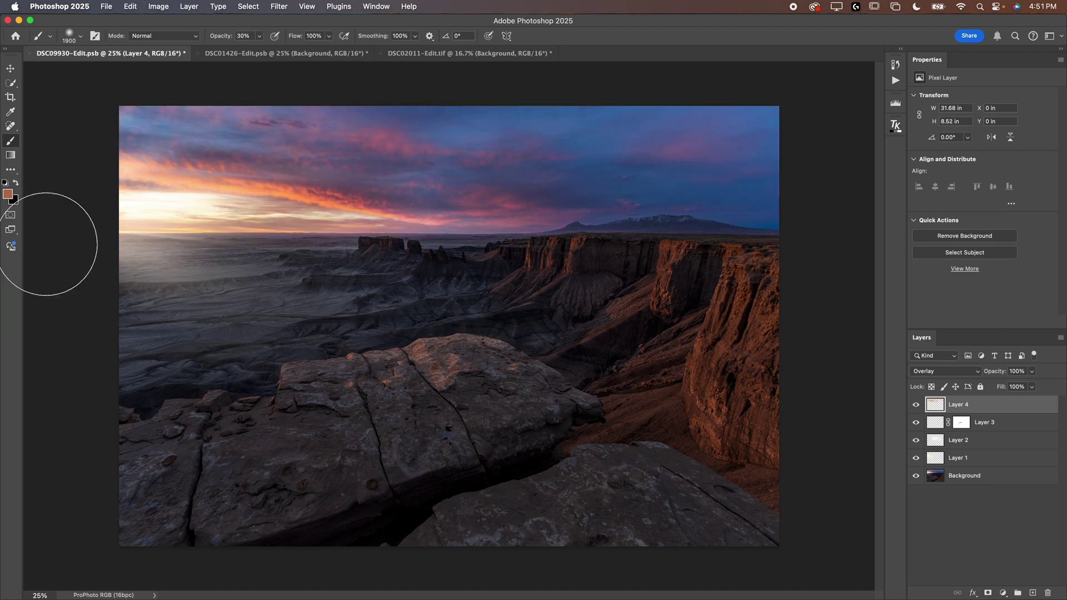
left_click(9, 195)
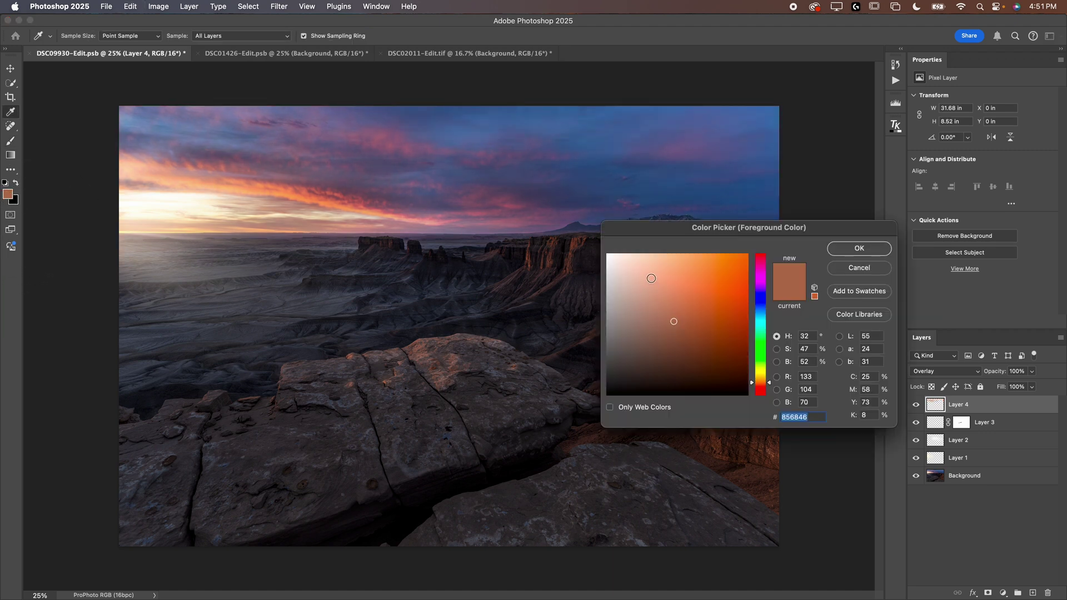
left_click_drag(657, 276, 651, 252)
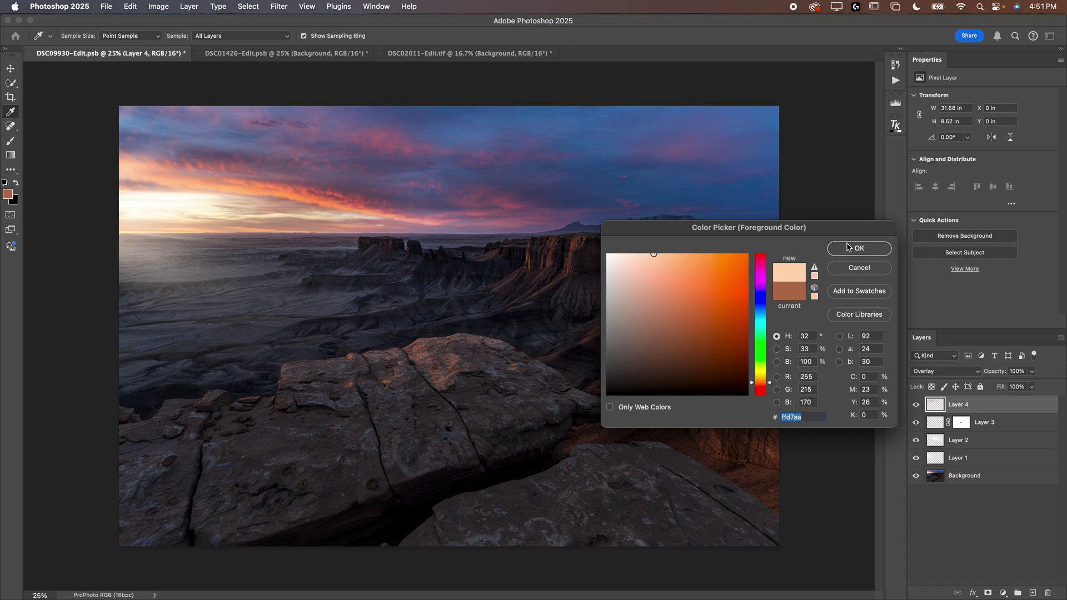
left_click(846, 248)
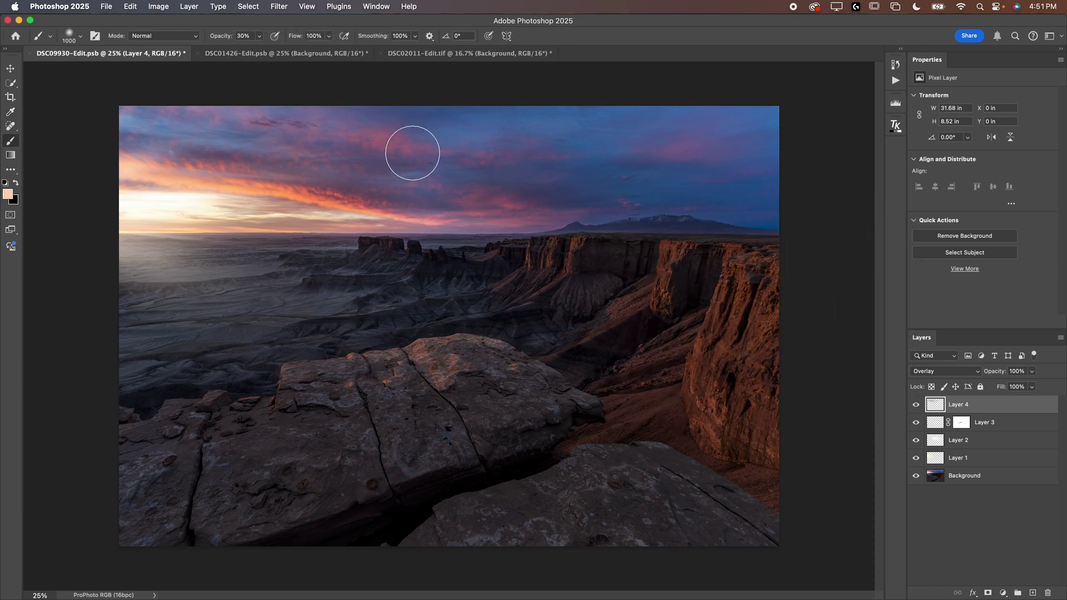
- Try brightening the pink upper cloud with a 200 px brush at 30% opacity, and undo the stroke
left_click_drag(413, 143, 452, 148)
left_click_drag(424, 198, 486, 249)
key("bracketleft")
key("bracketleft")
key("bracketleft")
key("bracketleft")
key("bracketleft")
key("bracketleft")
key("bracketleft")
key("bracketleft")
key("bracketleft")
left_click_drag(439, 210, 405, 242)
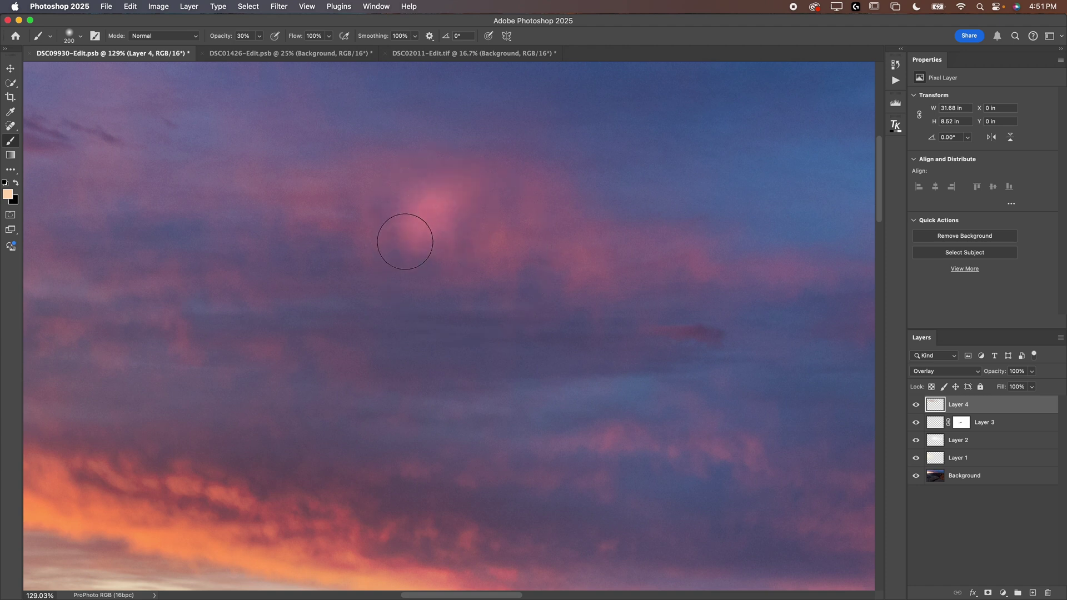
key("super+z")
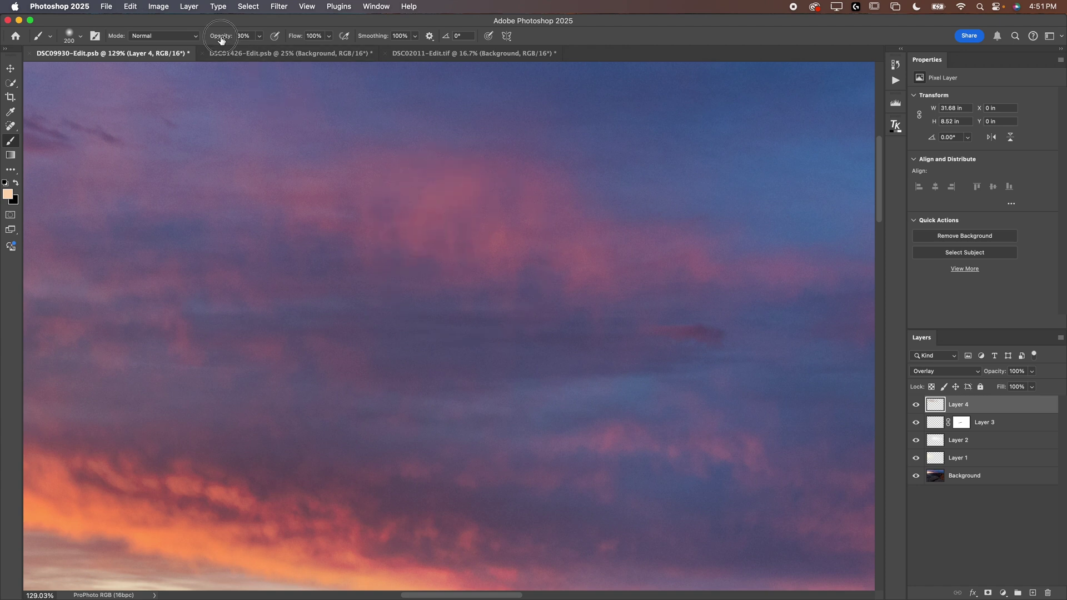
- Lower the brush opacity to 10% and paint pale orange highlights on the pink upper cloud with a 200 px brush
left_click_drag(222, 39, 211, 40)
left_click_drag(444, 206, 406, 229)
mouse_move(481, 175)
left_mouse_down()
mouse_move(418, 201)
mouse_move(421, 175)
mouse_move(368, 164)
mouse_move(278, 185)
left_mouse_up()
mouse_move(552, 247)
left_mouse_down()
mouse_move(592, 241)
mouse_move(590, 250)
left_mouse_up()
- Brush more pale orange highlights along the lit clouds from the upper left sky down to the horizon
left_click_drag(386, 383, 615, 340)
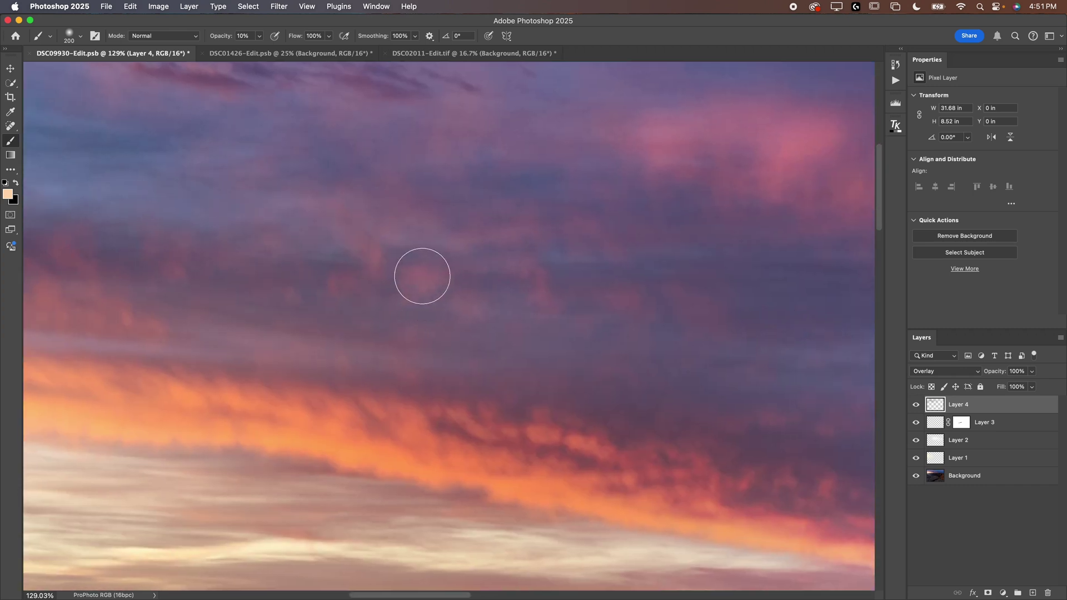
left_click_drag(424, 379, 594, 241)
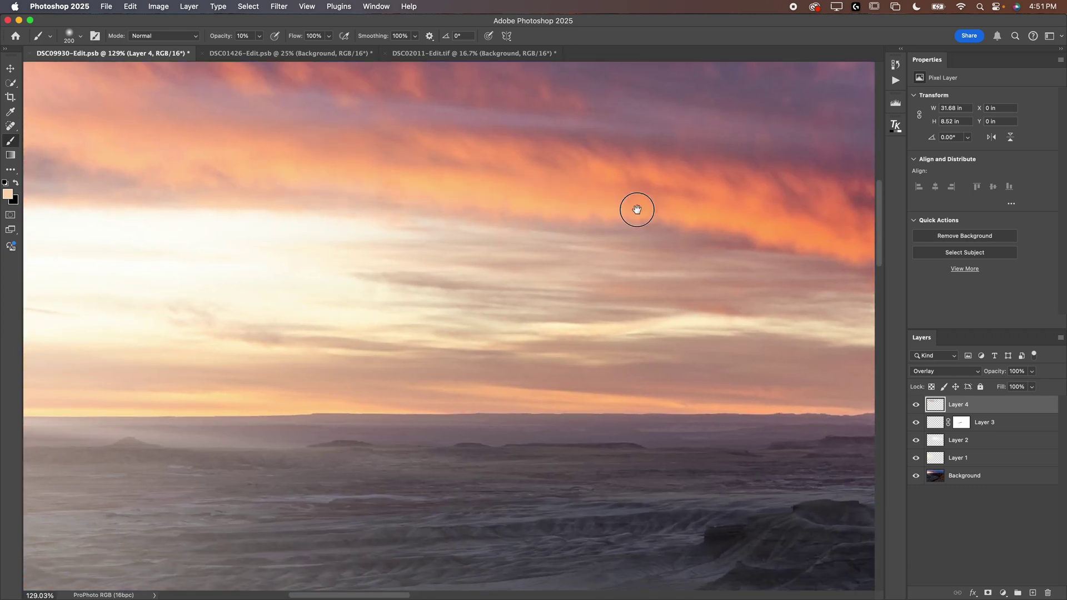
left_click_drag(636, 210, 143, 157)
left_click_drag(424, 207, 182, 207)
left_click_drag(563, 276, 295, 324)
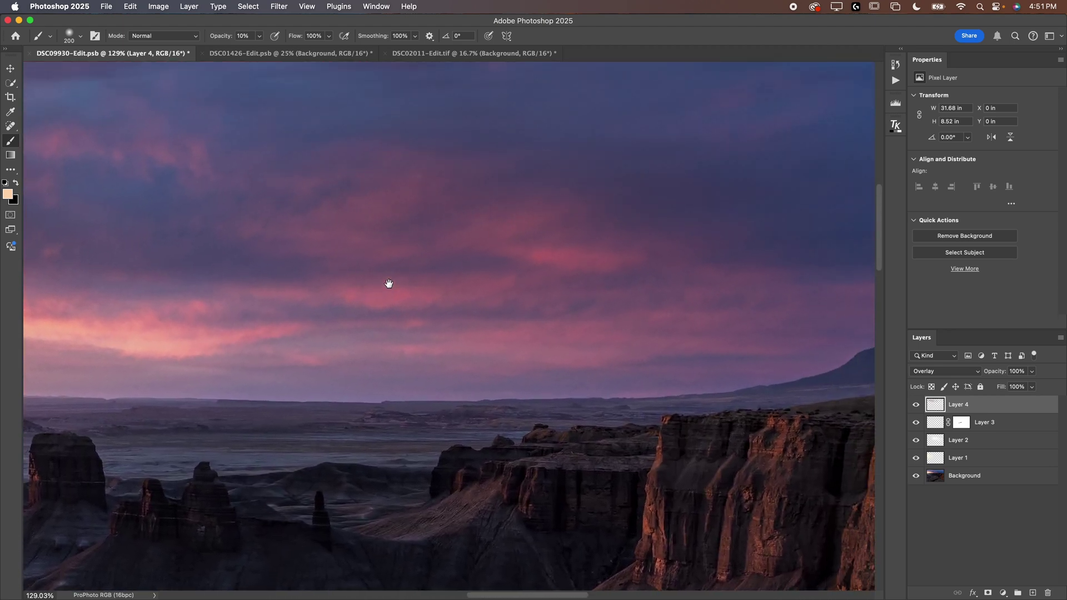
- Enlarge the brush to 600 px and paint broad, soft highlights on the pink clouds across the right and middle sky
key("bracketright")
key("bracketright")
key("bracketright")
key("bracketright")
key("bracketright")
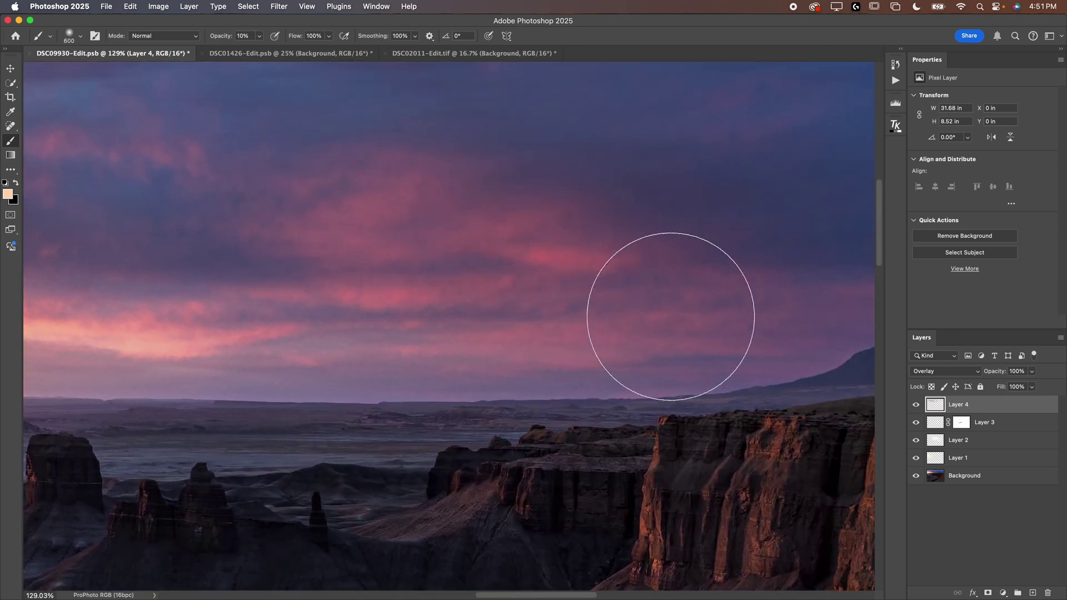
left_click_drag(669, 317, 245, 312)
mouse_move(524, 318)
left_mouse_down()
mouse_move(95, 424)
mouse_move(138, 453)
left_mouse_up()
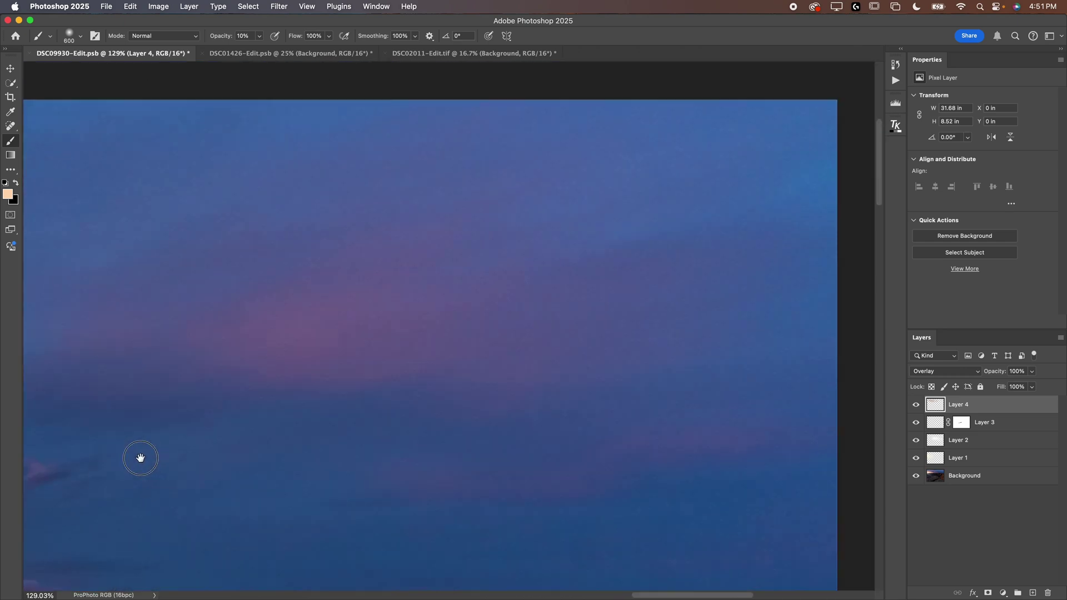
mouse_move(233, 366)
left_mouse_down()
mouse_move(605, 355)
mouse_move(789, 333)
left_mouse_up()
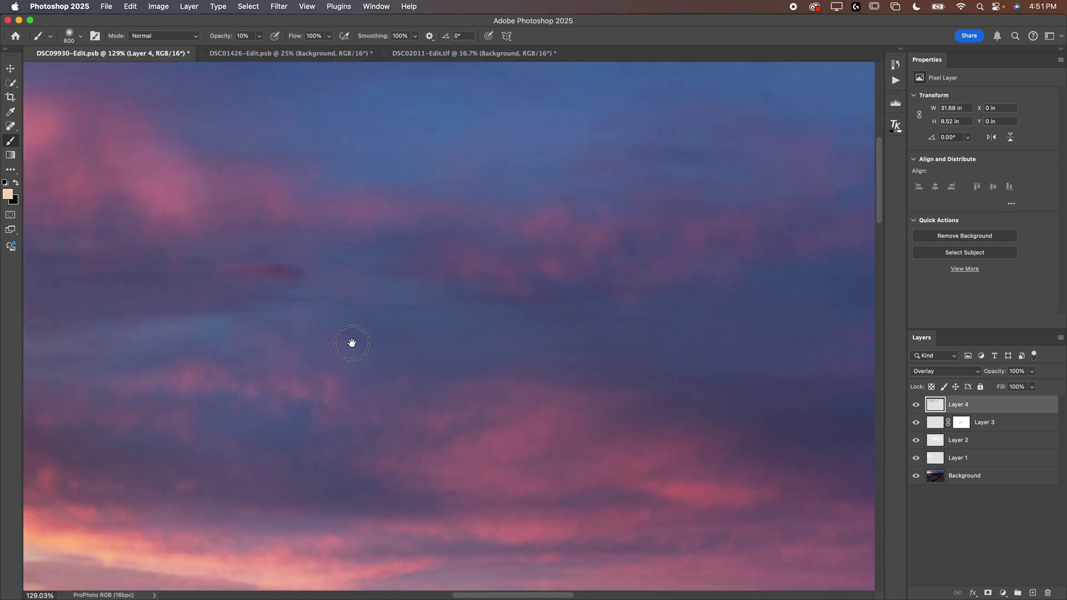
left_click_drag(351, 343, 733, 504)
left_click_drag(297, 361, 797, 439)
- Compare the whole image with Layer 4 and then all painted light layers hidden and shown
key("super+0")
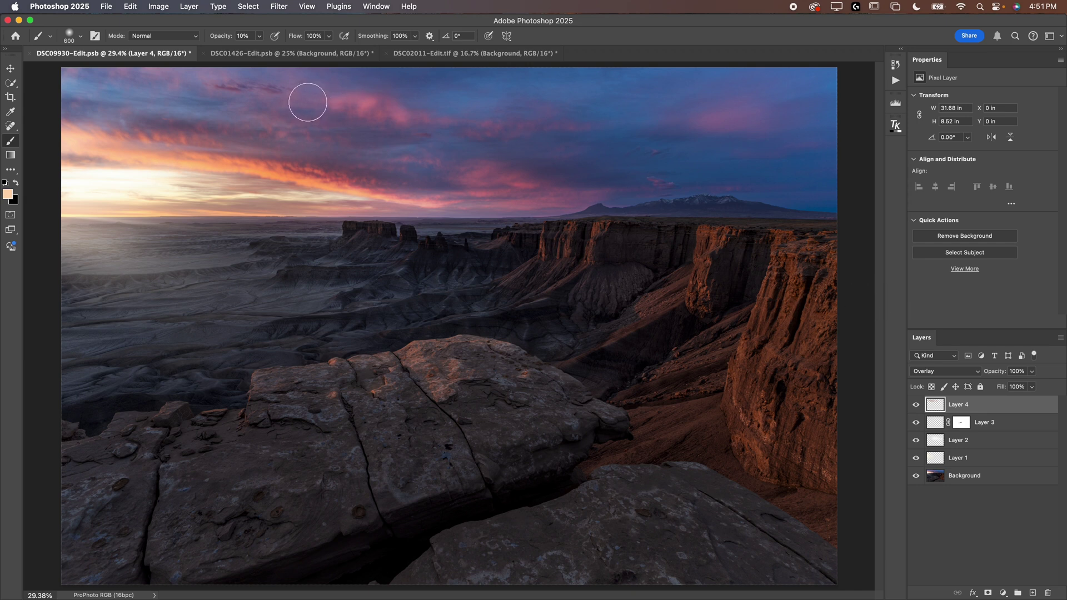
left_click(917, 405)
left_click_drag(912, 461, 914, 405)
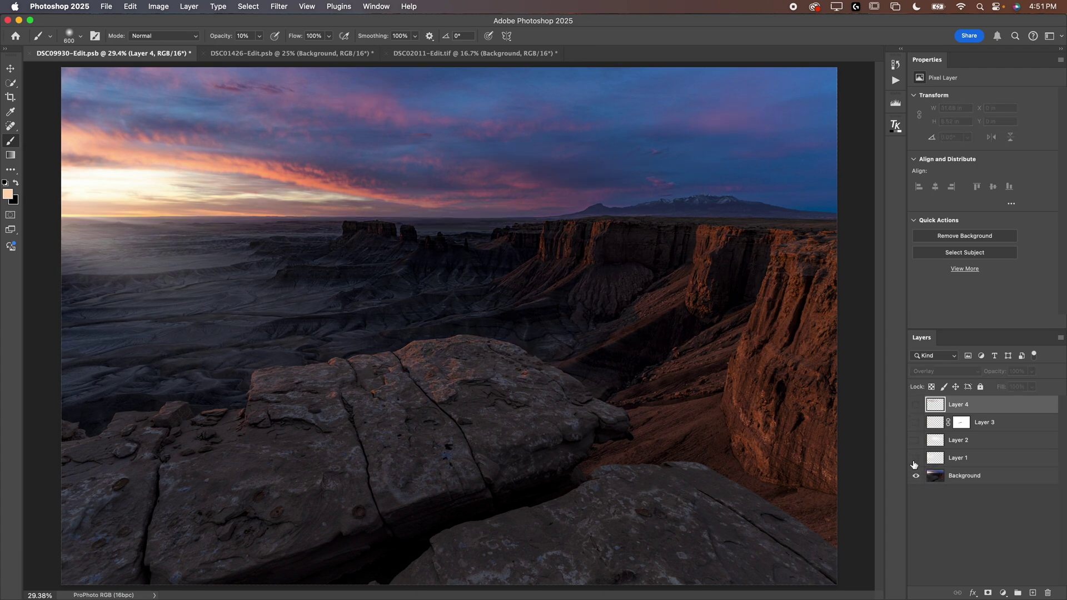
left_click_drag(915, 459, 908, 381)
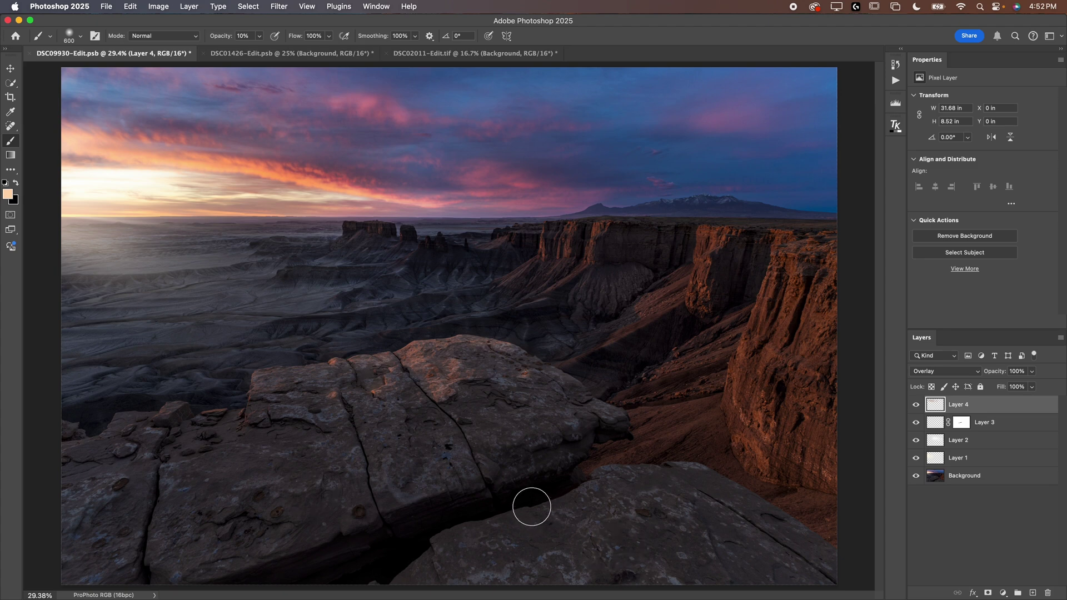
- Switch to DSC01426-Edit.psb and examine the light and shadow along the foreground snow ridge
left_click(274, 52)
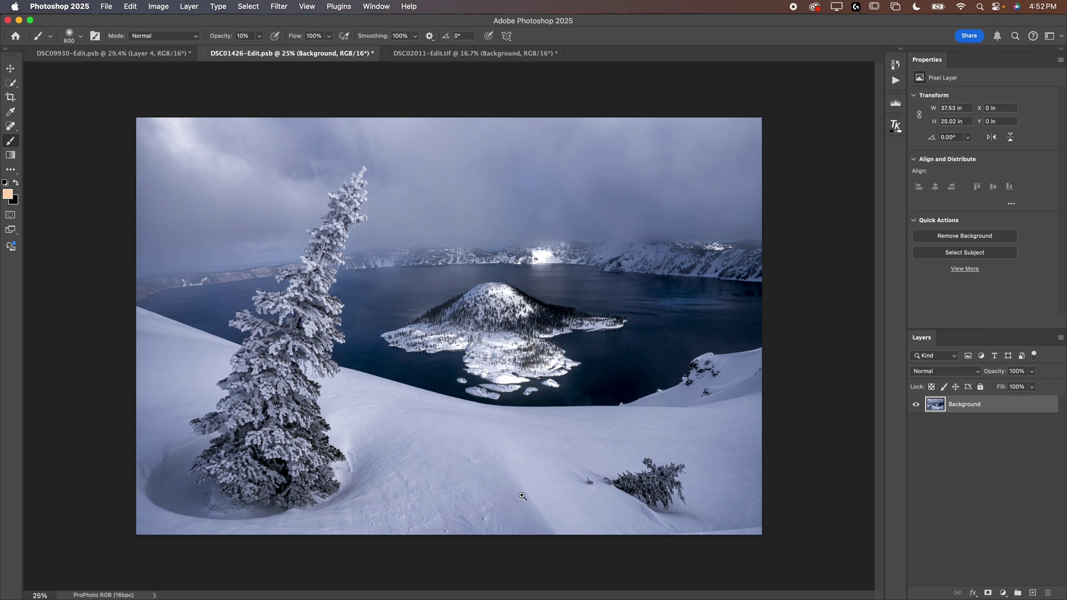
left_click_drag(523, 495, 598, 514, "super")
left_click_drag(583, 394, 380, 105)
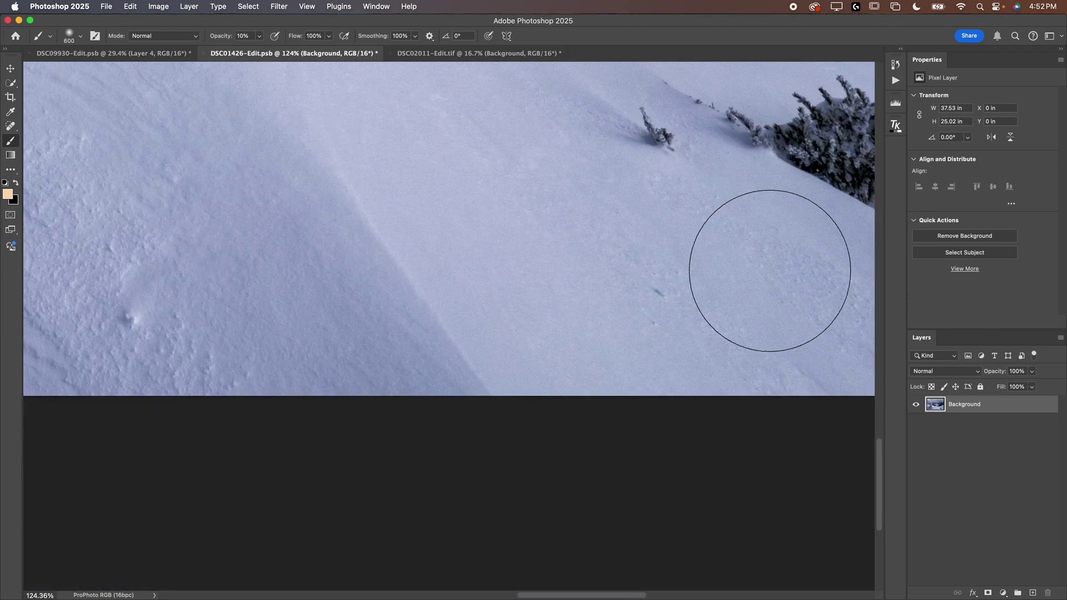
mouse_move(709, 265)
left_mouse_down()
mouse_move(426, 373)
mouse_move(609, 333)
mouse_move(721, 325)
left_mouse_up()
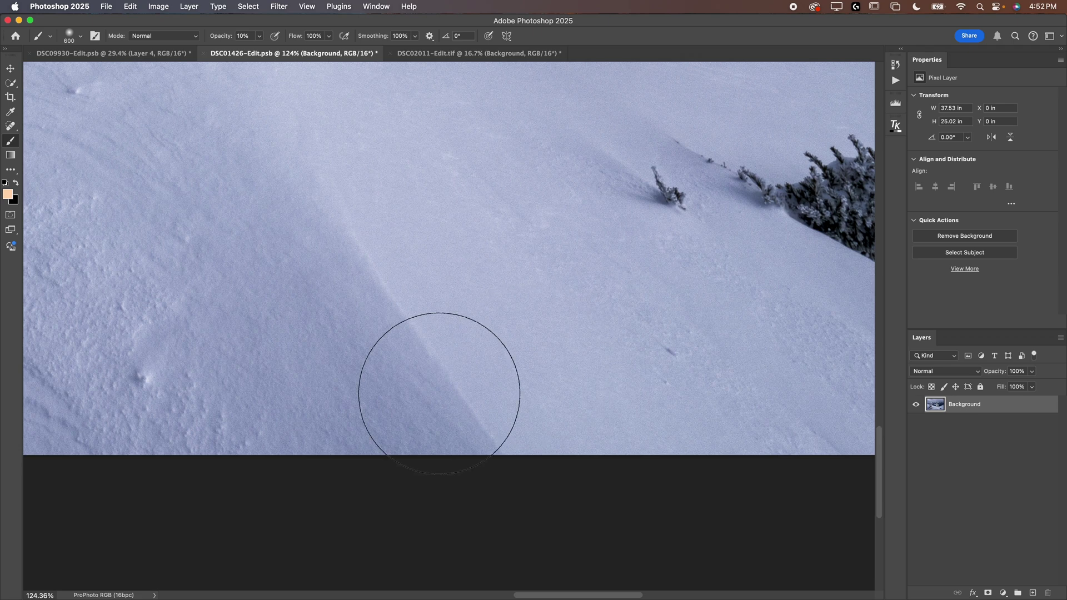
key("super+0")
key("super+minus")
key("super+minus")
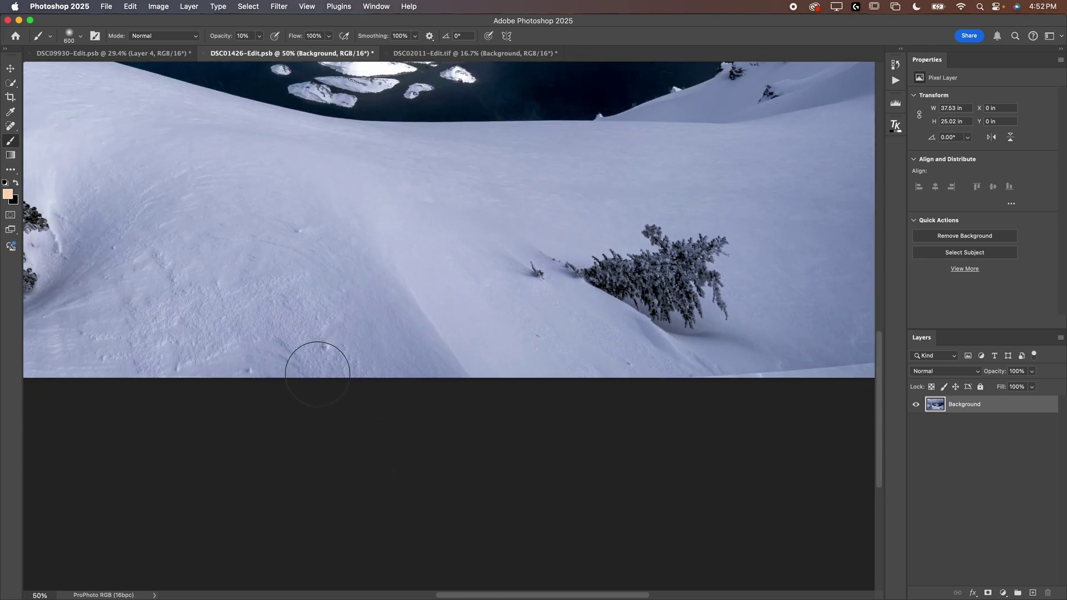
- Add a new layer in Overlay blend mode and set the painting color to white
left_click(1032, 594)
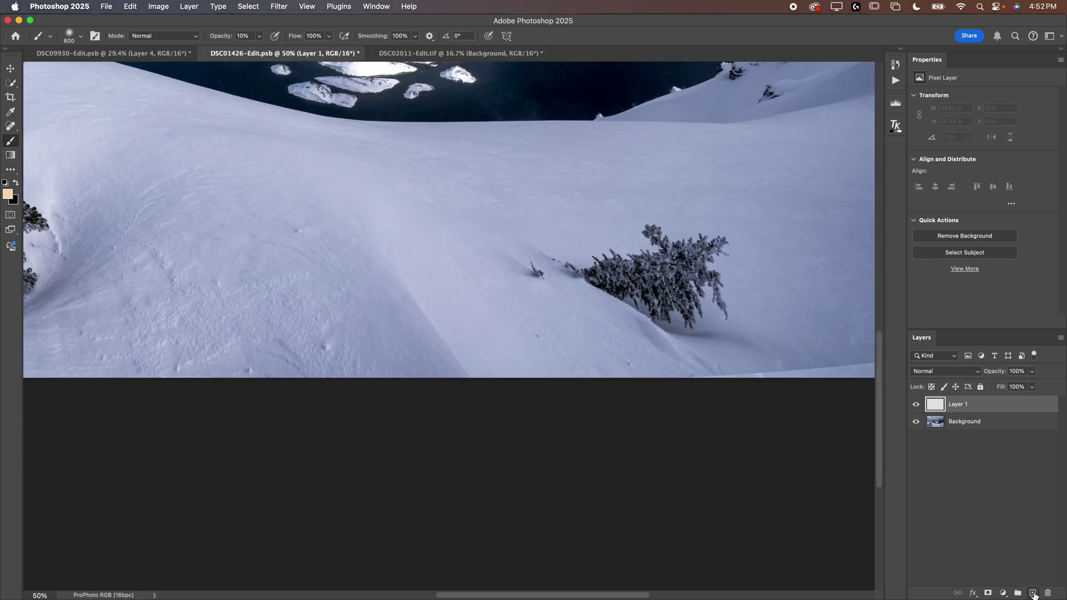
left_click(937, 376)
left_click(926, 533)
left_click(16, 184)
- Set the brush to 600 px with about 20% hardness and brush white light beside the foreground snow ridge's shadow edge
left_click_drag(446, 310, 476, 312)
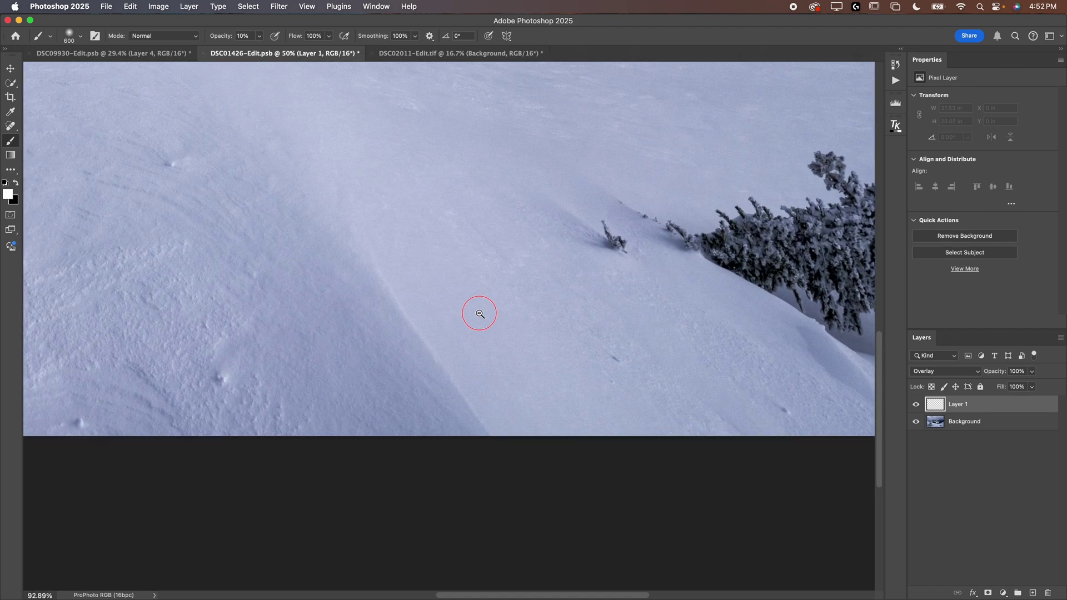
key("bracketleft")
key("bracketleft")
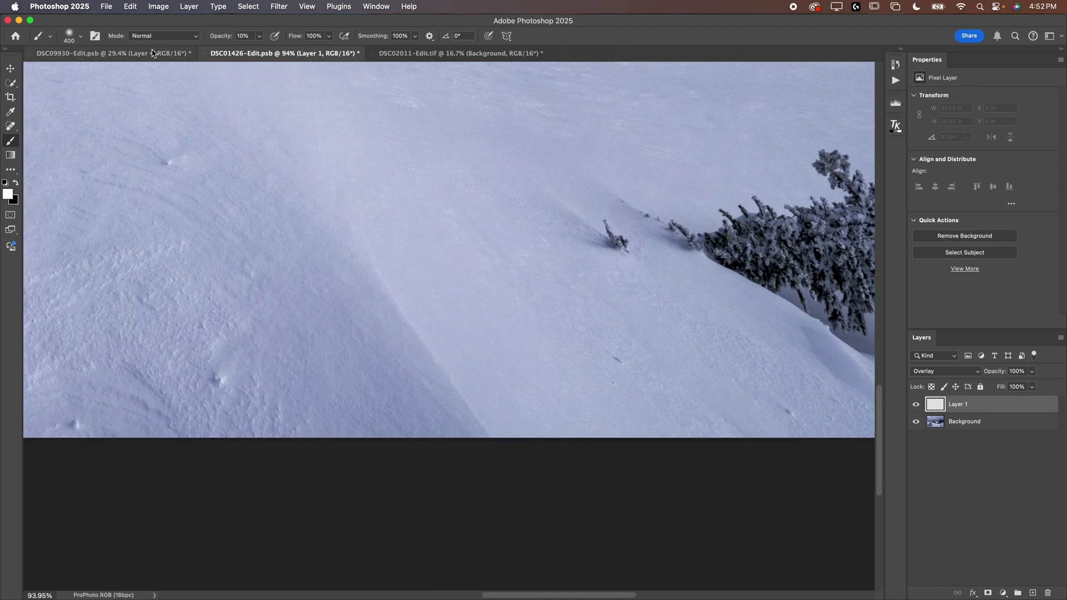
left_click(81, 36)
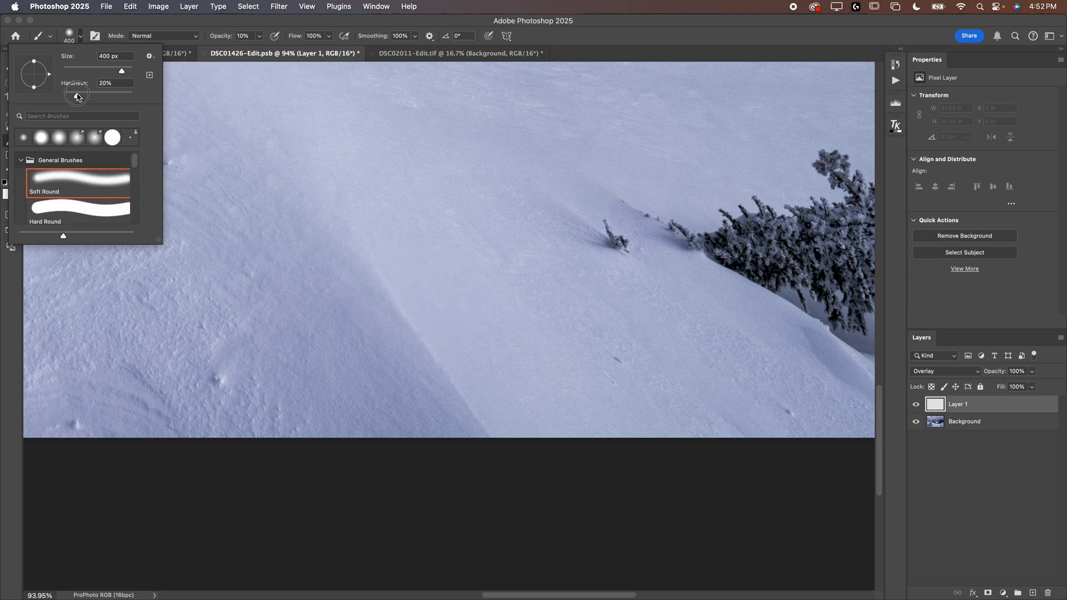
left_click(80, 37)
key("bracketright")
key("bracketright")
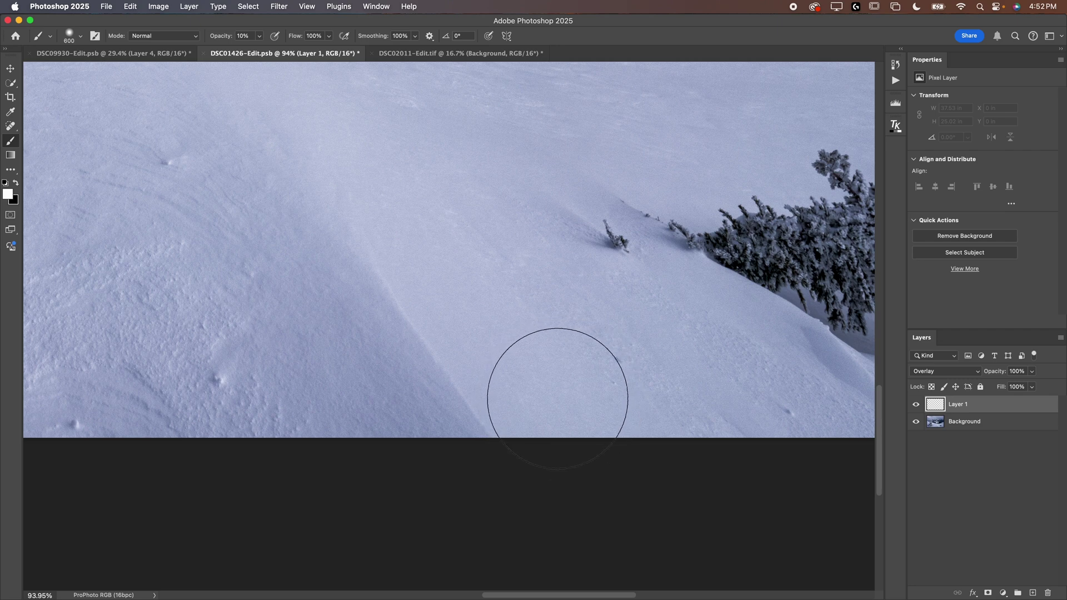
left_click_drag(512, 349, 457, 347)
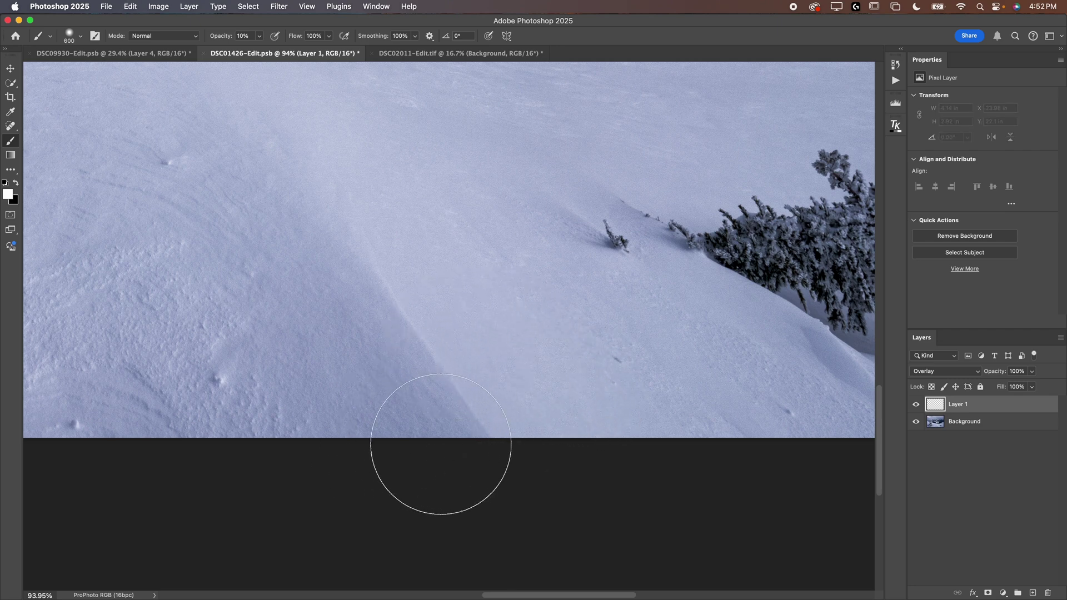
- Paint more white light down the bright side of the foreground ridge and up toward the crest of the snow slope
key("super+minus")
key("super+minus")
key("super+minus")
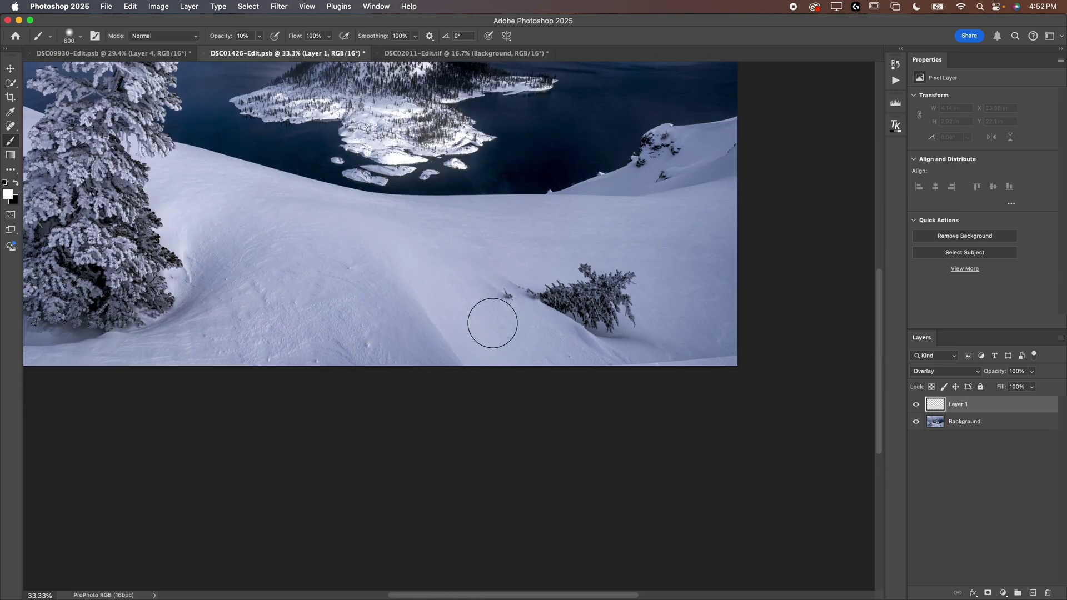
key("super+0")
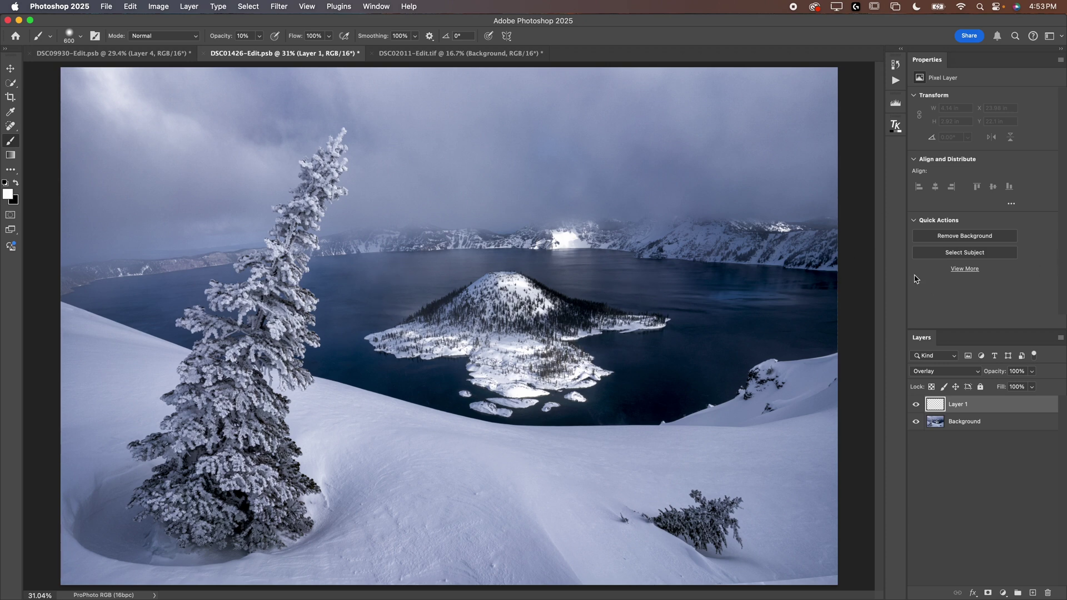
key("super+minus")
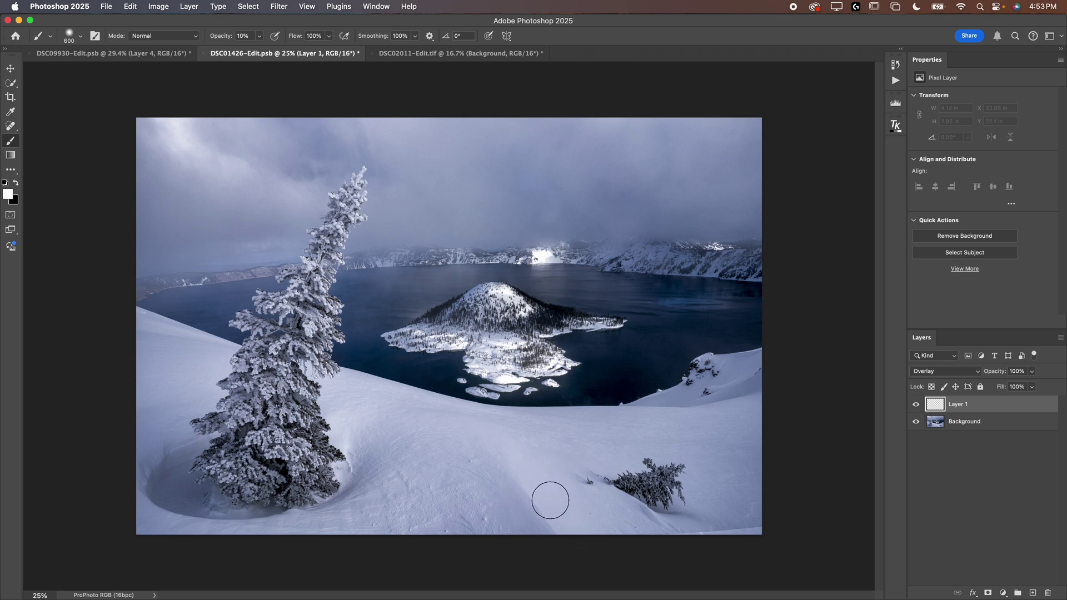
left_click_drag(533, 498, 383, 202)
key("super+1")
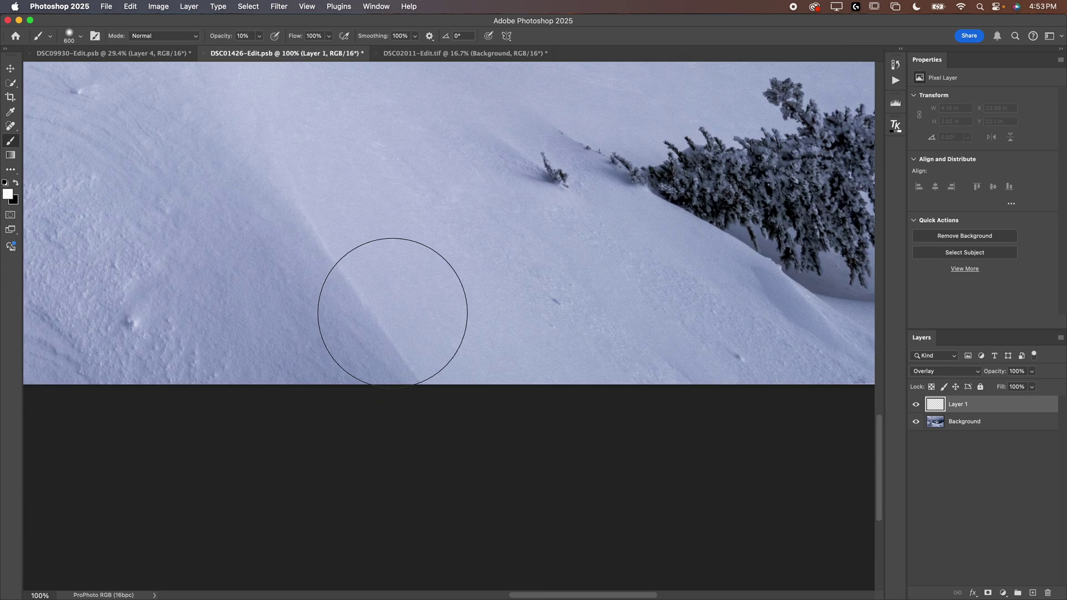
mouse_move(441, 280)
left_mouse_down()
mouse_move(376, 188)
mouse_move(408, 223)
mouse_move(420, 217)
left_mouse_up()
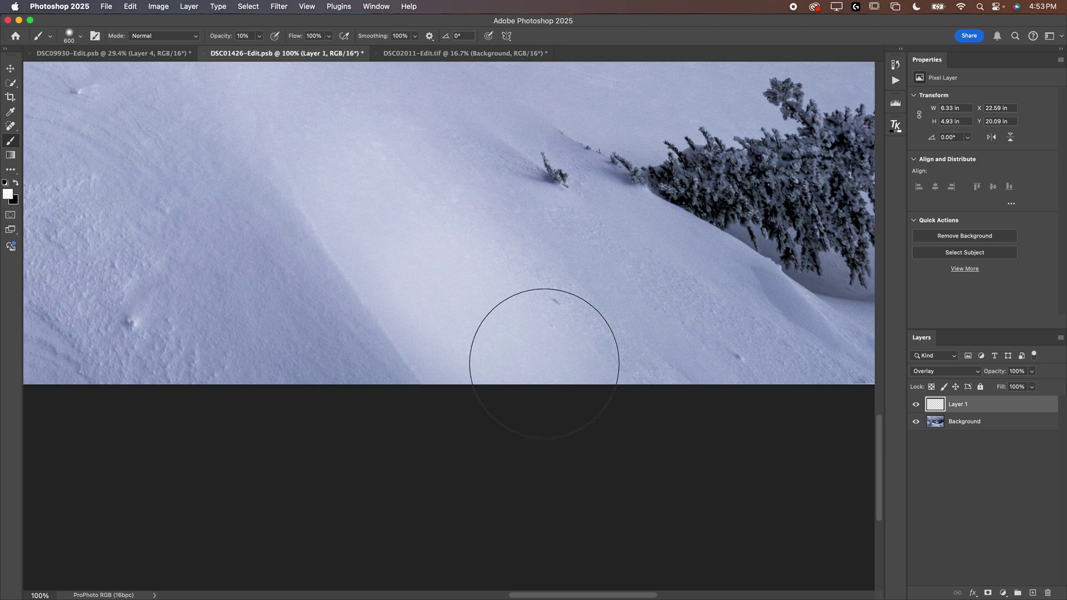
left_click_drag(469, 283, 506, 399)
mouse_move(575, 444)
left_mouse_down()
mouse_move(660, 485)
mouse_move(405, 255)
mouse_move(717, 502)
mouse_move(433, 251)
mouse_move(377, 214)
mouse_move(371, 234)
left_mouse_up()
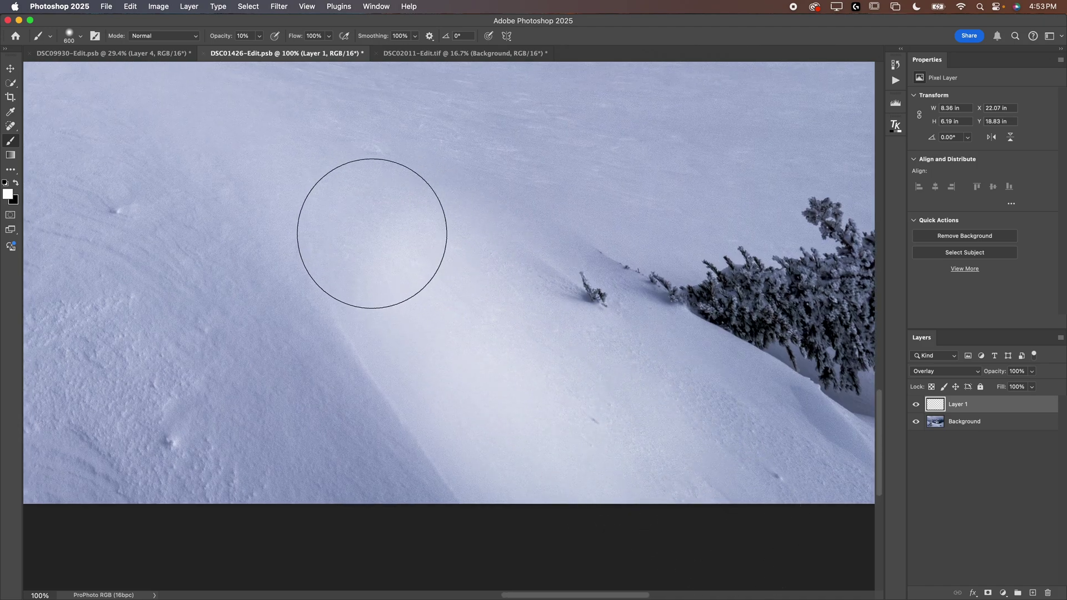
mouse_move(448, 321)
left_mouse_down()
mouse_move(526, 452)
mouse_move(409, 298)
mouse_move(482, 338)
left_mouse_up()
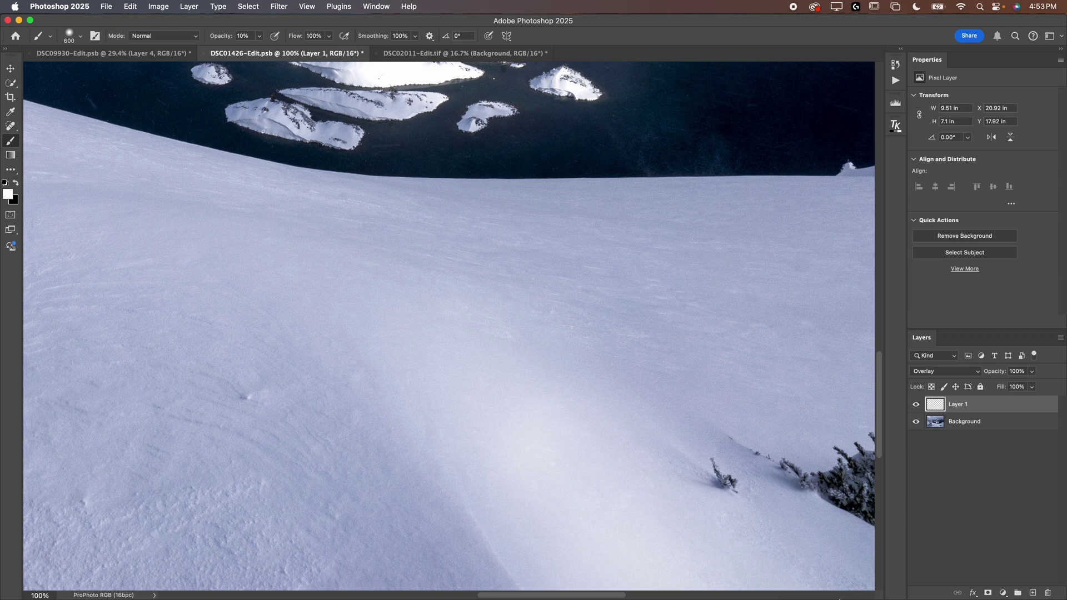
- Lower Layer 1's opacity to 40% while viewing the whole image
key("super+0")
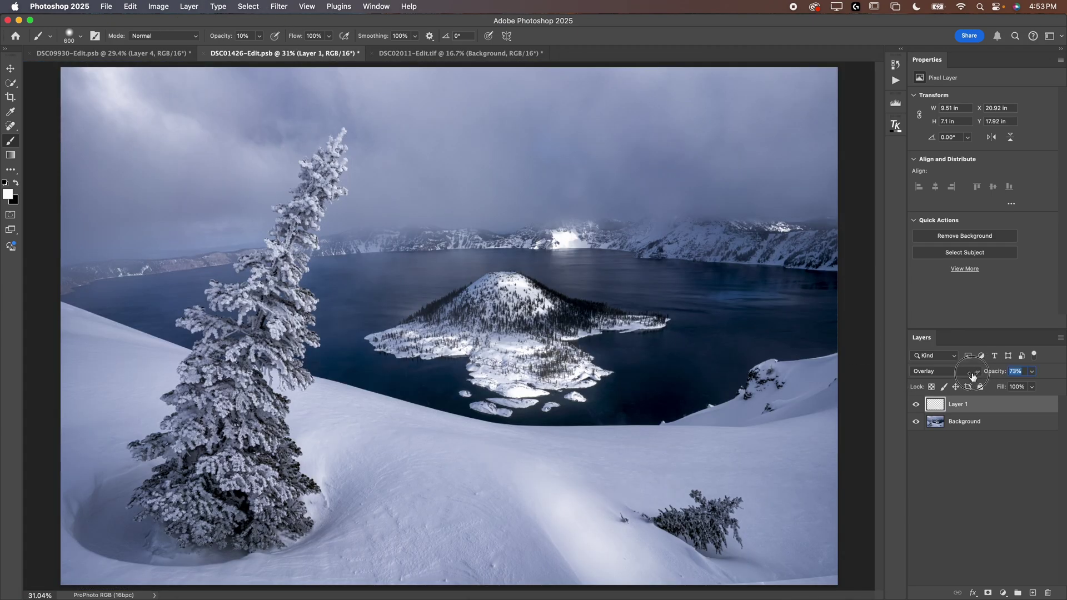
left_click_drag(975, 376, 968, 377)
key("Down")
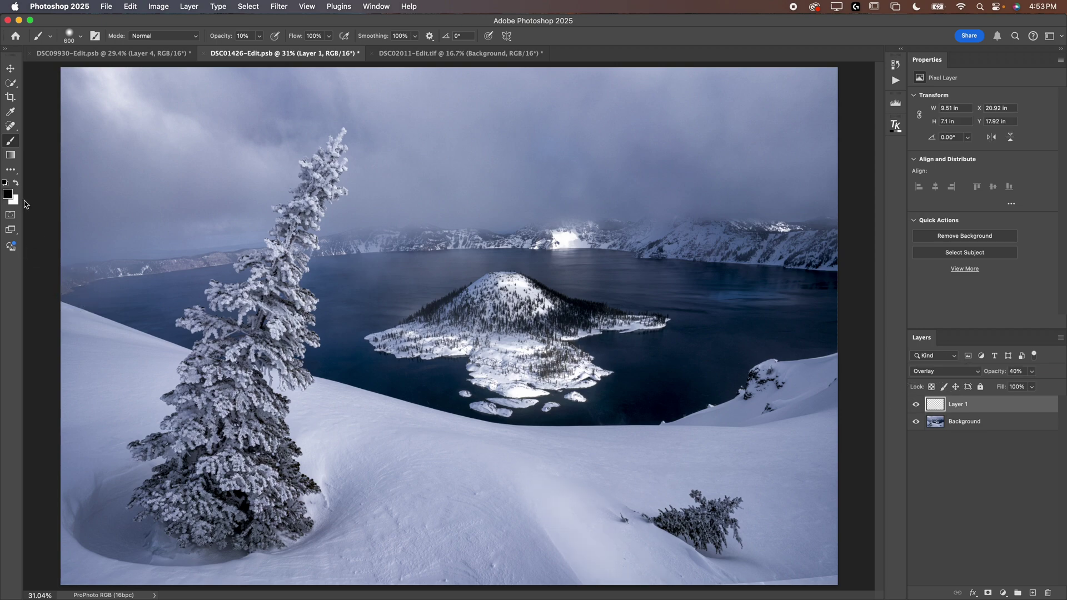
- Using black and a brush enlarged to 1500 px, darken the shadowed snow slope between the ridge and the large tree
left_click_drag(486, 511, 420, 143)
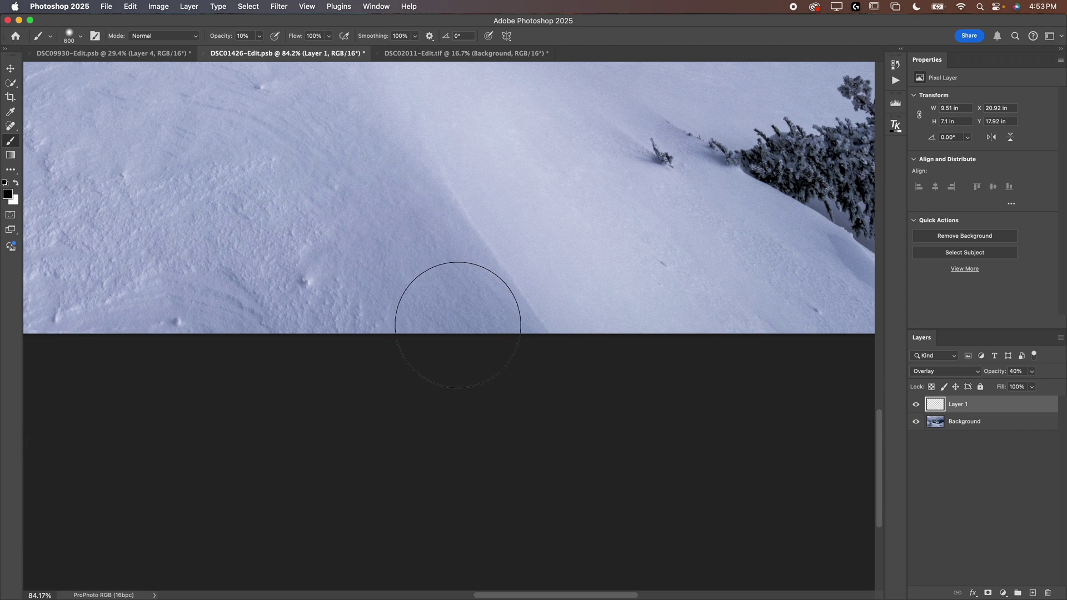
mouse_move(474, 331)
left_mouse_down()
mouse_move(332, 143)
mouse_move(295, 119)
mouse_move(272, 174)
left_mouse_up()
key("bracketright")
key("bracketright")
key("bracketright")
key("bracketright")
key("bracketright")
key("bracketright")
key("bracketright")
key("bracketright")
key("bracketright")
mouse_move(304, 261)
left_mouse_down()
mouse_move(299, 278)
mouse_move(370, 324)
mouse_move(331, 302)
mouse_move(298, 259)
left_mouse_up()
left_click_drag(322, 293, 481, 468)
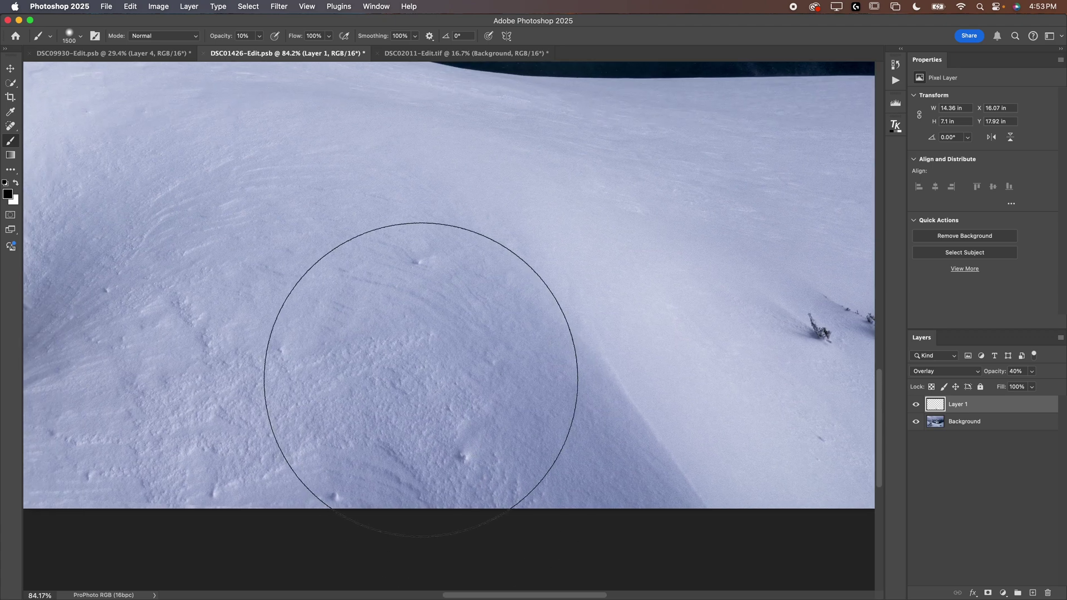
left_click_drag(257, 393, 512, 402)
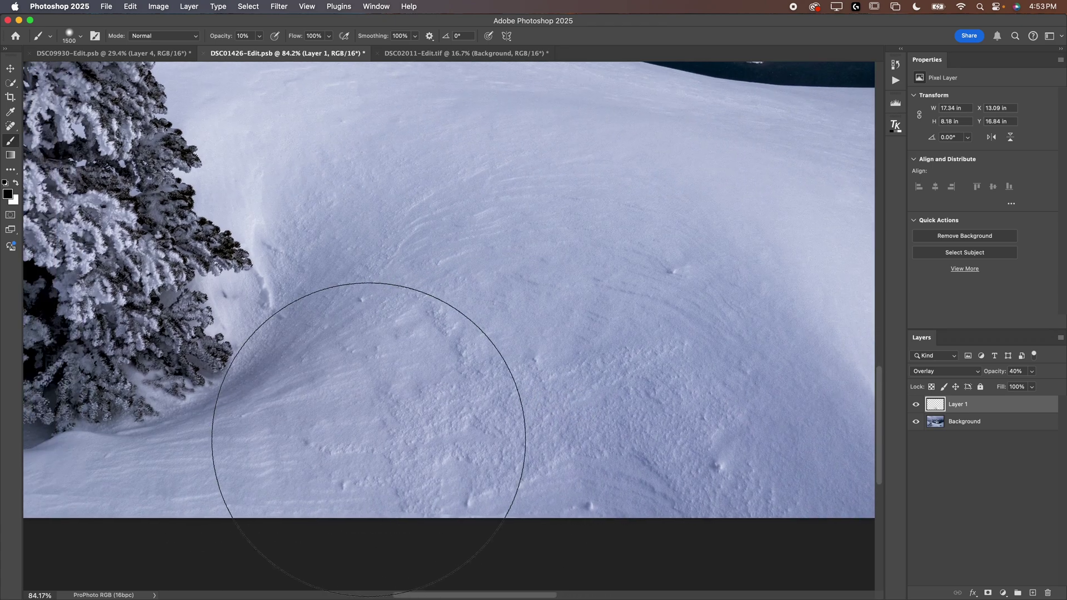
mouse_move(368, 441)
left_mouse_down()
mouse_move(317, 466)
mouse_move(538, 305)
left_mouse_up()
left_click_drag(526, 406, 152, 321)
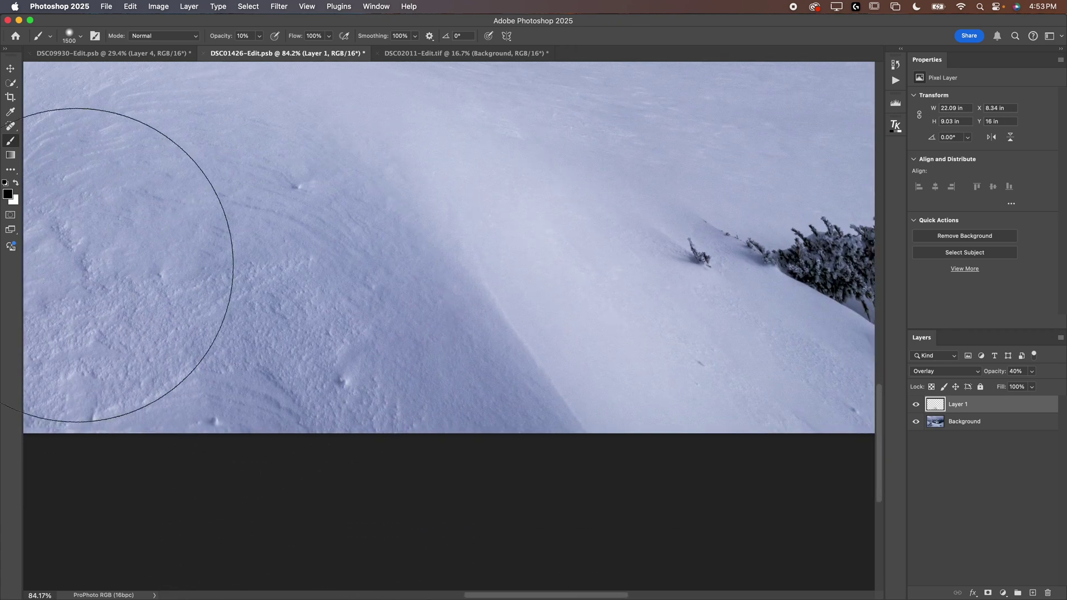
- Compare the whole image with Layer 1 hidden and shown
key("super+0")
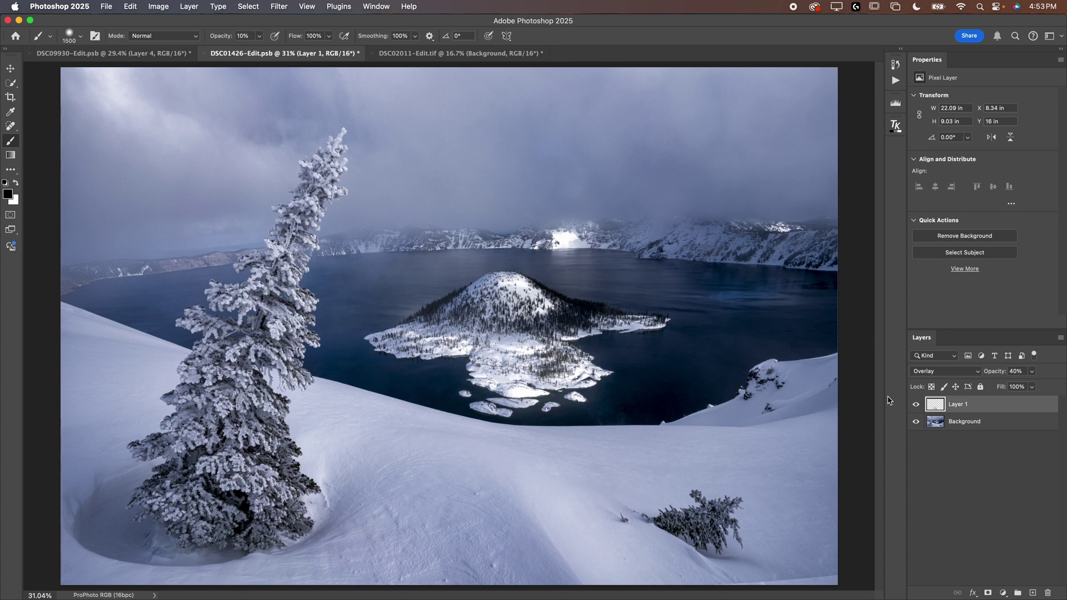
left_click(915, 404)
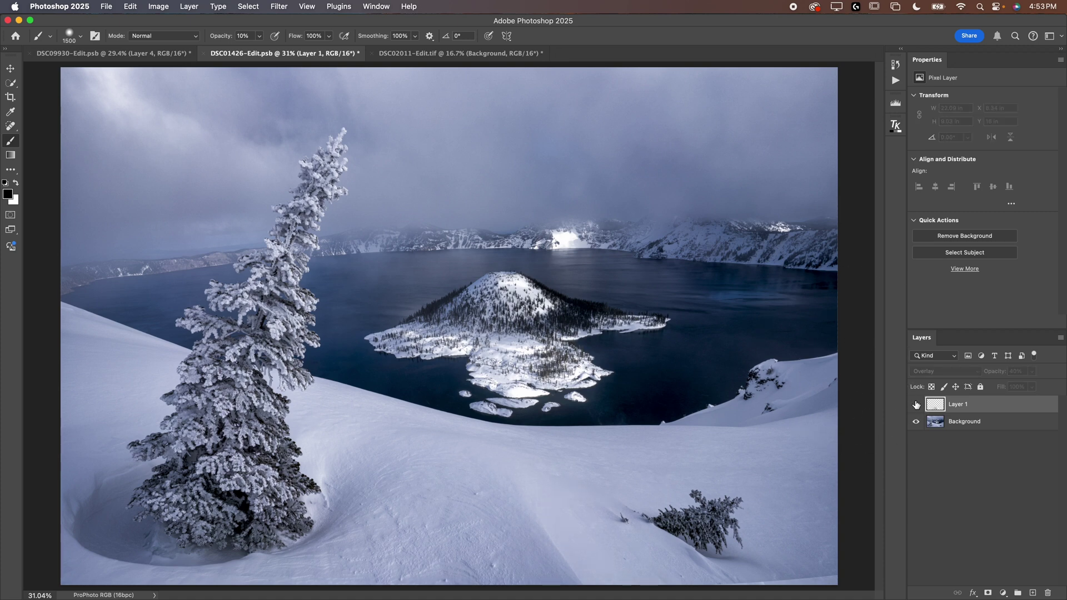
left_click(915, 404)
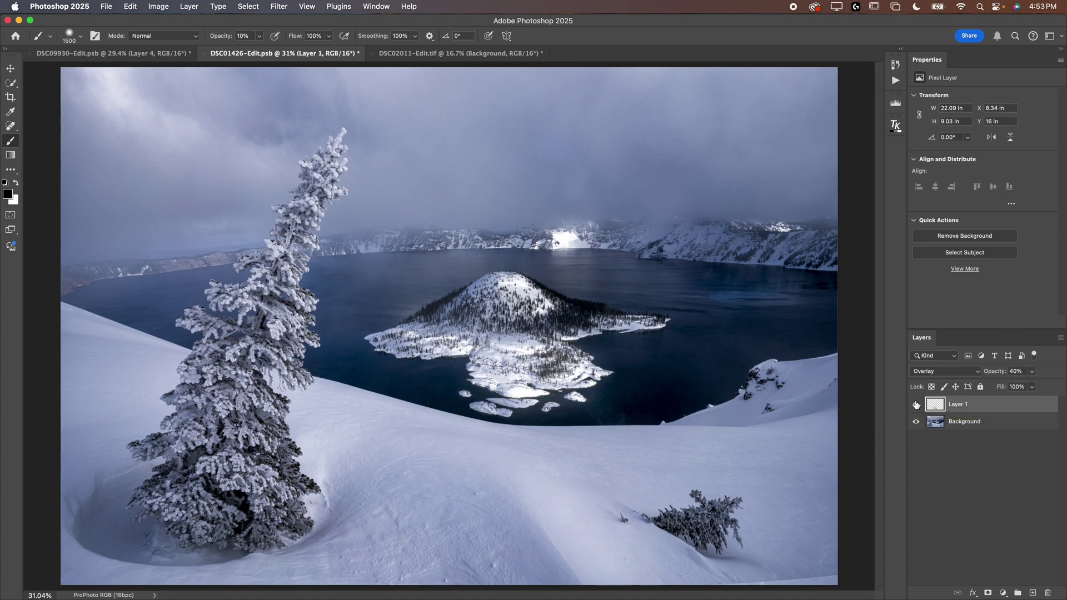
left_click(915, 404)
left_click(916, 405)
- Add a new layer, set the brush opacity to 5% and paint black over the dark cloud near the treetop
left_click(1033, 593)
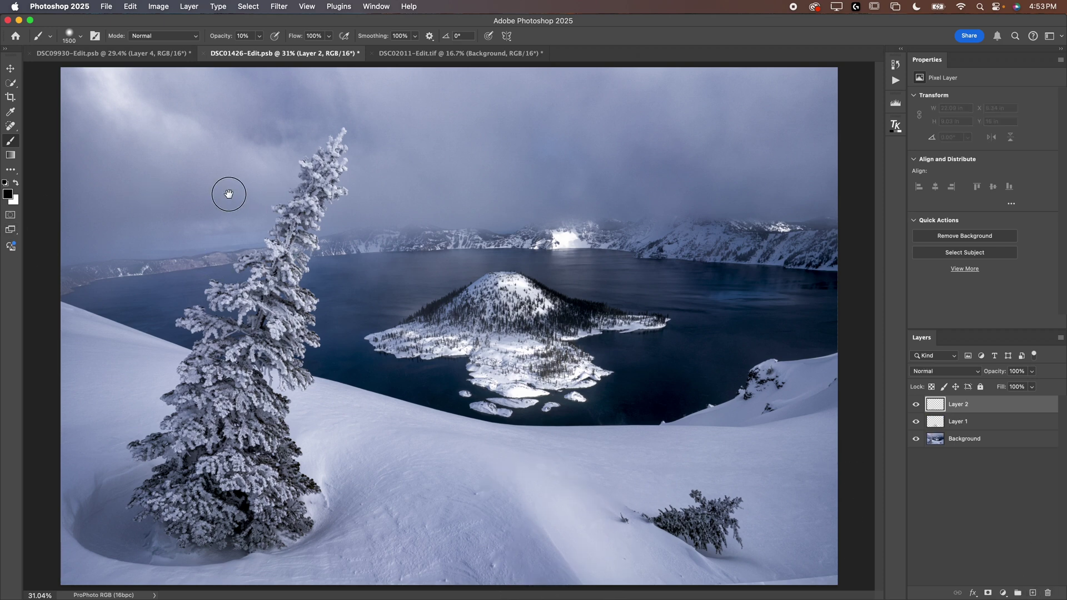
left_click_drag(179, 171, 326, 273)
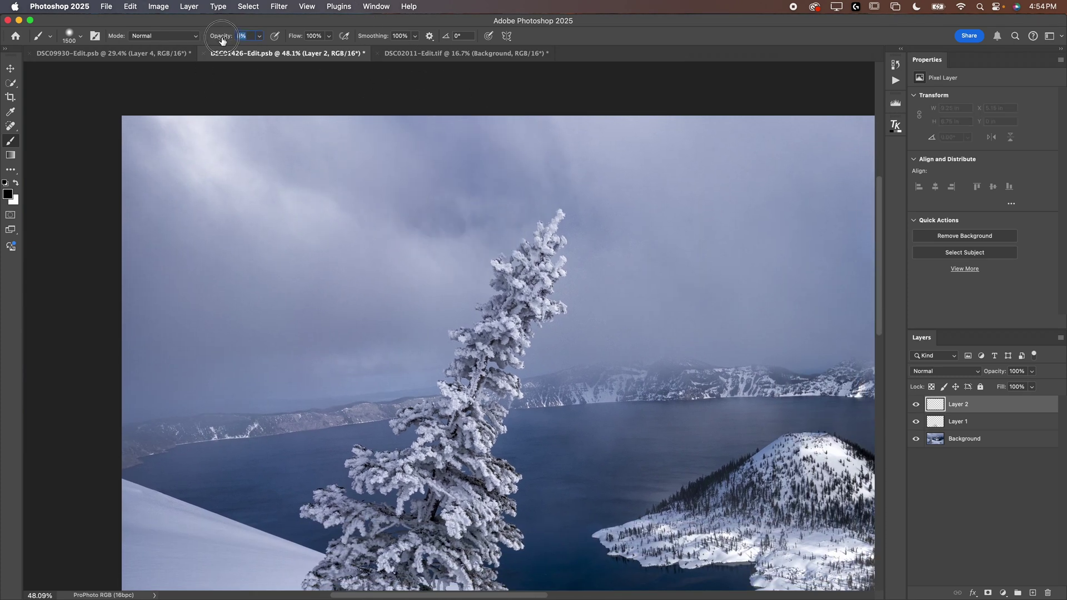
left_click_drag(435, 190, 486, 181)
- Try darkening the middle and right sky with black strokes, reducing the brush to 600 px, and undo them
left_click_drag(532, 209, 108, 221)
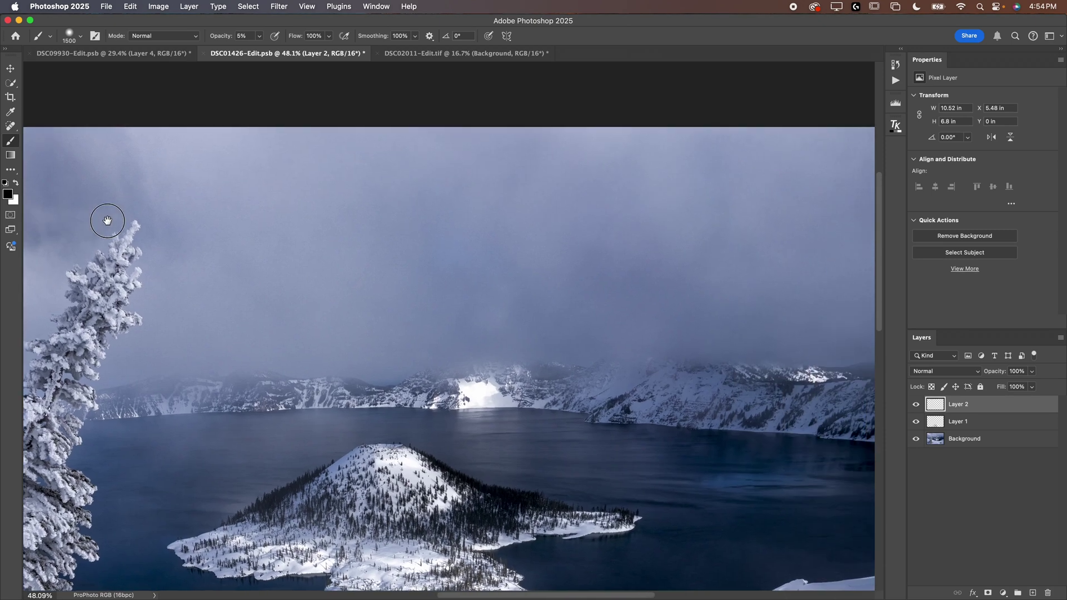
left_click(512, 211)
key("bracketleft")
key("bracketleft")
key("bracketleft")
key("bracketleft")
key("bracketleft")
key("bracketleft")
key("bracketleft")
key("bracketleft")
key("bracketleft")
left_click_drag(685, 272, 721, 238)
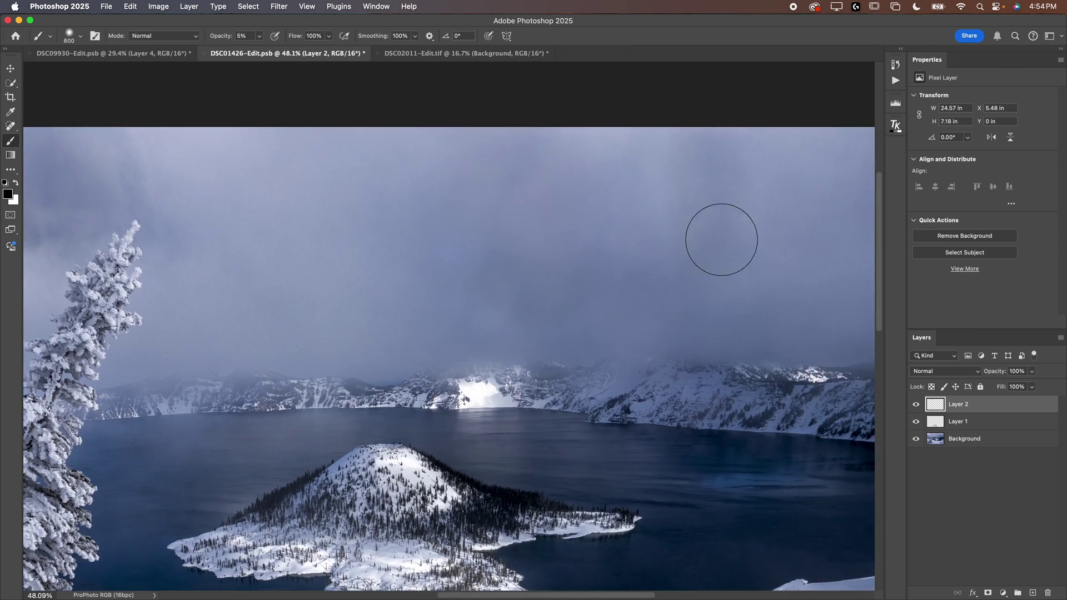
left_click_drag(670, 301, 388, 282)
key("super+z")
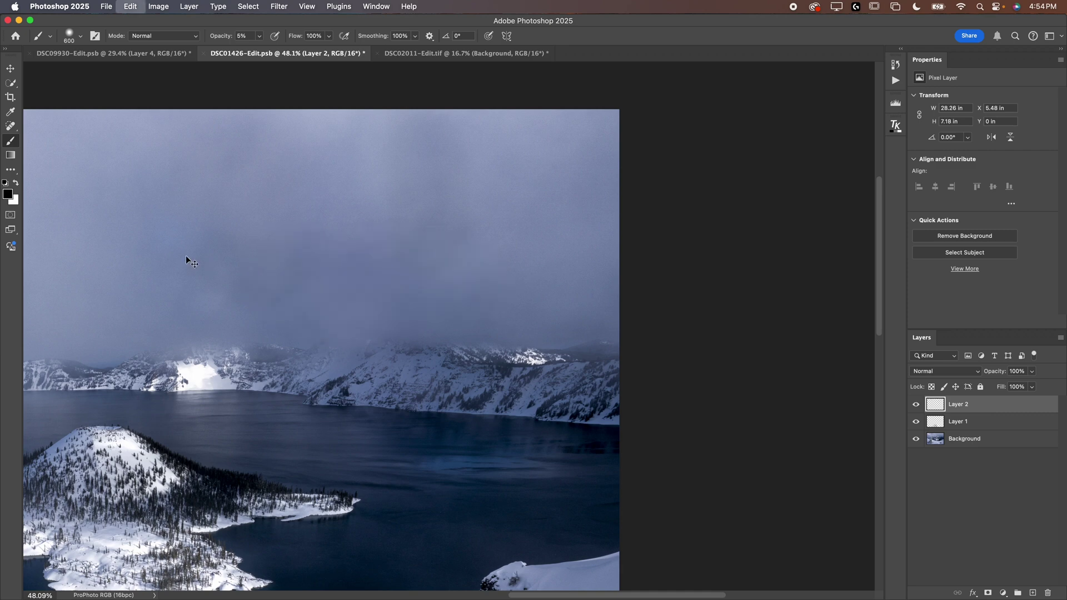
- Set the brush to 3% opacity and 1300 px and softly darken the clouds across the middle and right sky with black
left_click_drag(173, 249, 826, 295)
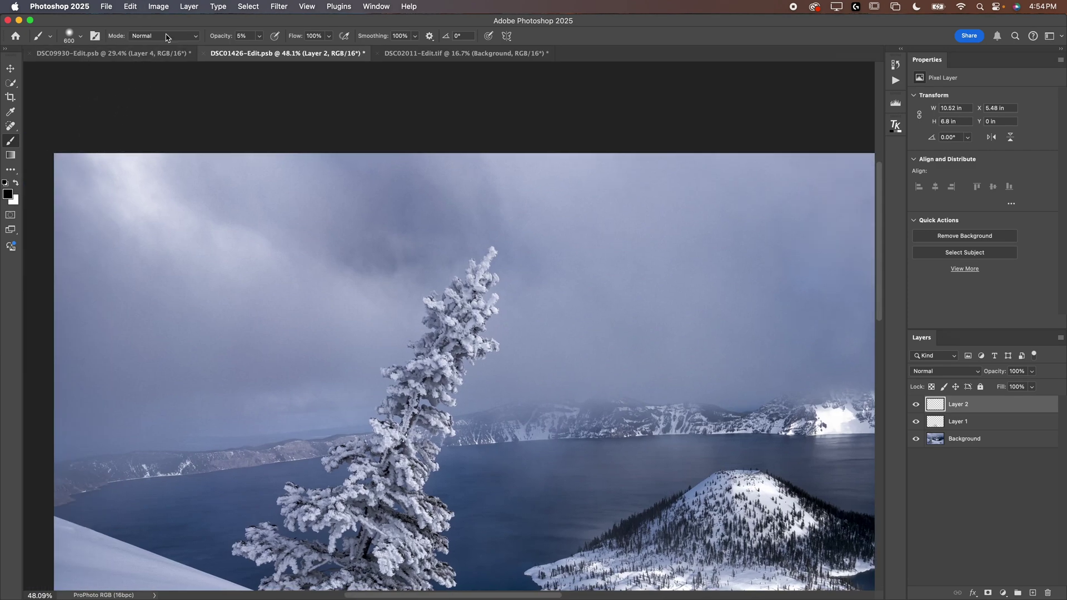
left_click(81, 38)
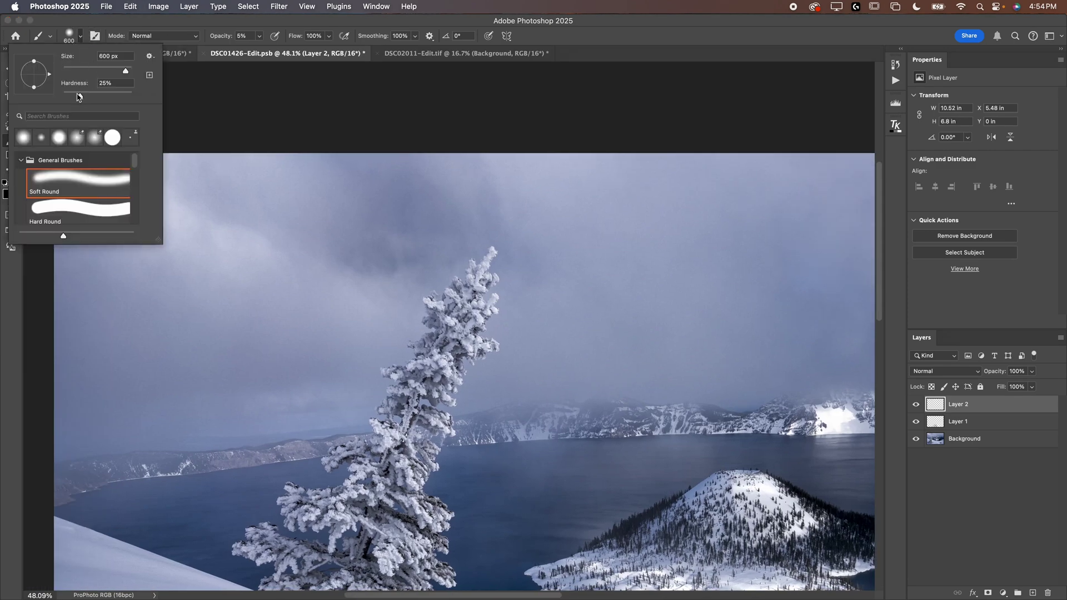
left_click(80, 35)
left_click_drag(632, 329, 407, 286)
mouse_move(606, 274)
left_mouse_down()
mouse_move(549, 228)
mouse_move(571, 168)
mouse_move(752, 276)
left_mouse_up()
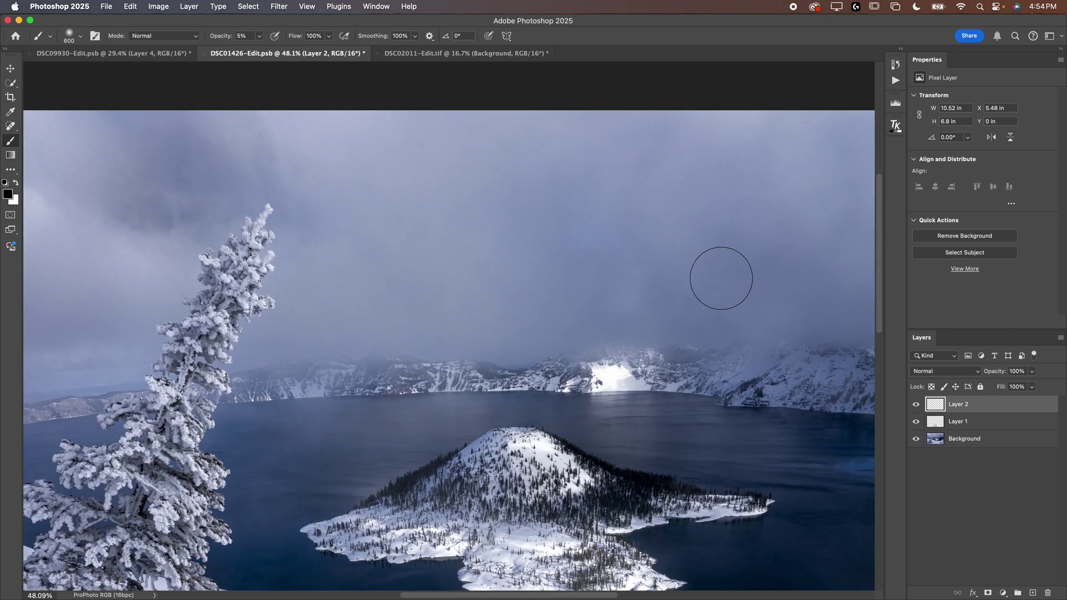
scroll(721, 278, "right", 5)
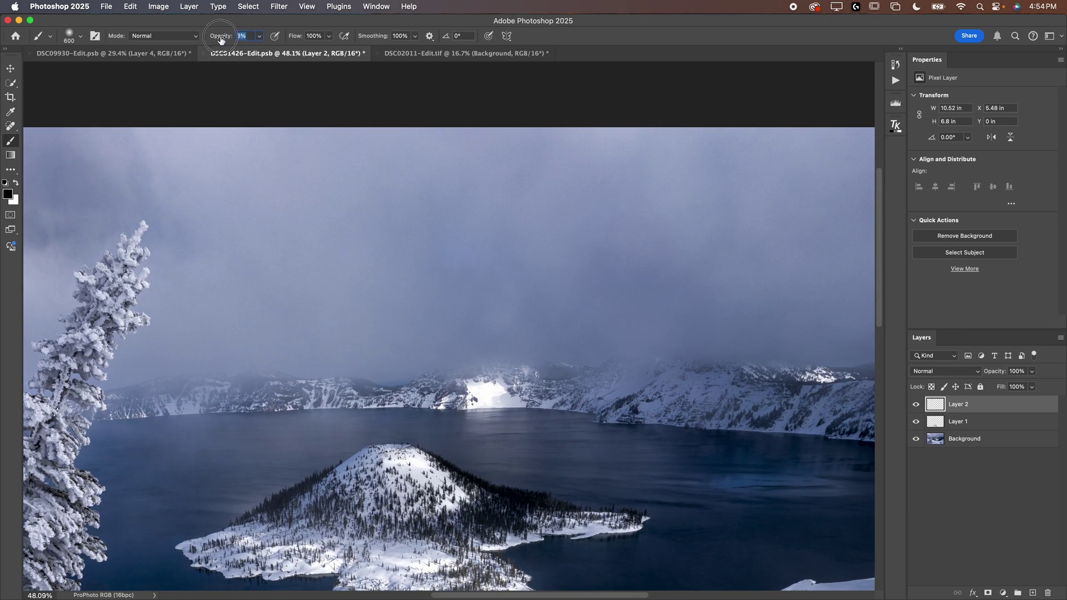
key("bracketright")
key("bracketright")
key("bracketright")
key("bracketright")
key("bracketright")
key("bracketright")
key("bracketright")
mouse_move(443, 268)
left_mouse_down()
mouse_move(493, 305)
mouse_move(741, 293)
mouse_move(395, 338)
left_mouse_up()
mouse_move(576, 274)
left_mouse_down()
mouse_move(596, 327)
mouse_move(496, 371)
mouse_move(622, 390)
left_mouse_up()
- Switch to white, set the brush to 1800 px and 5% opacity, and brighten the lighter clouds beside the treetop
scroll(469, 388, "left", 10)
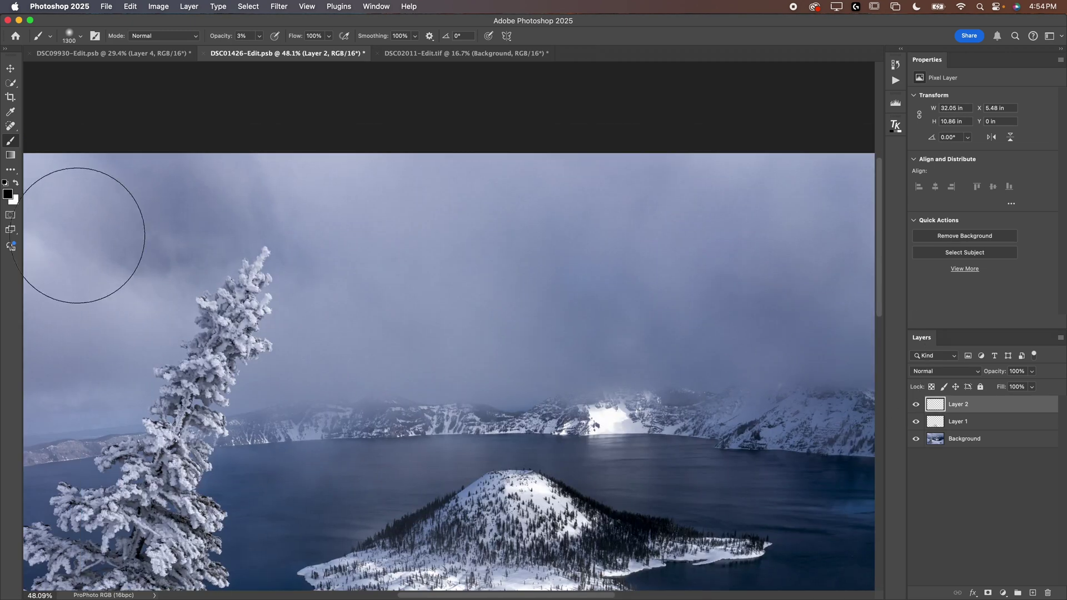
scroll(483, 314, "left", 5)
scroll(483, 314, "up", 1)
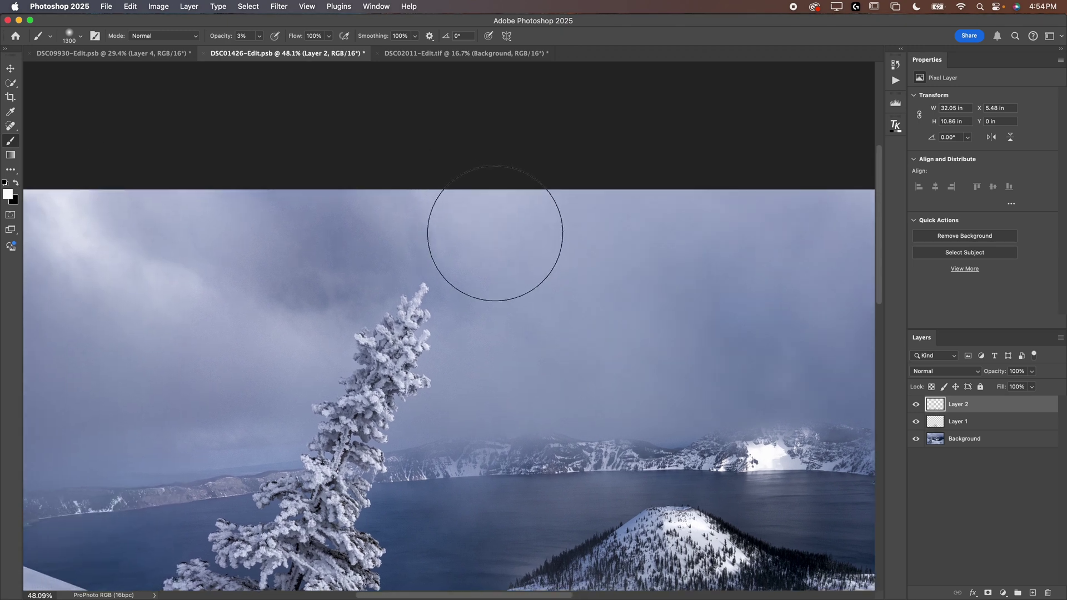
key("bracketright")
key("bracketright")
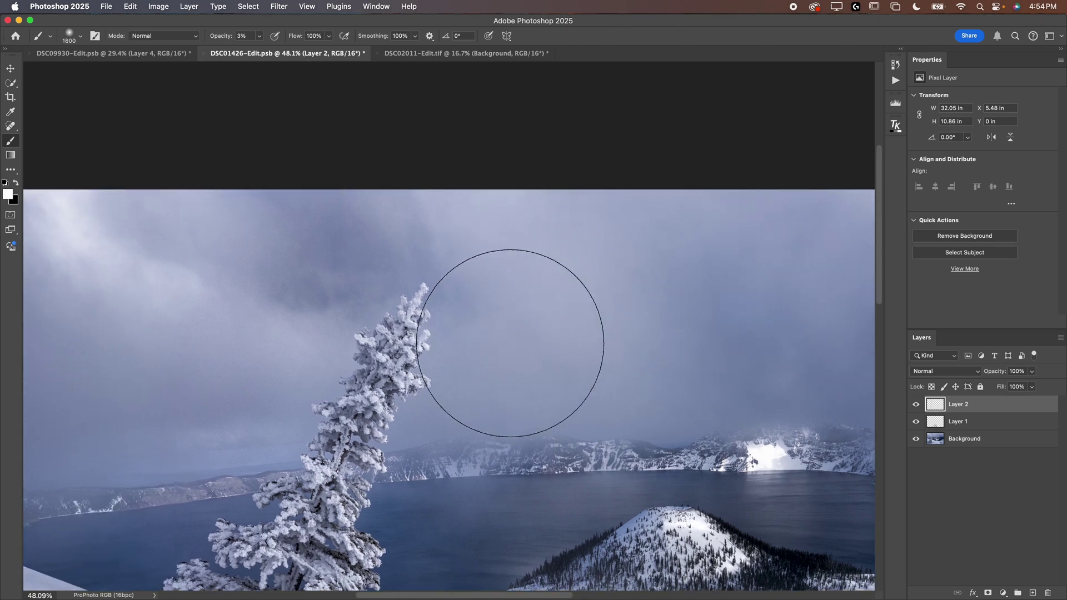
key("bracketright")
key("bracketright")
key("bracketright")
key("0")
key("5")
left_click(520, 350)
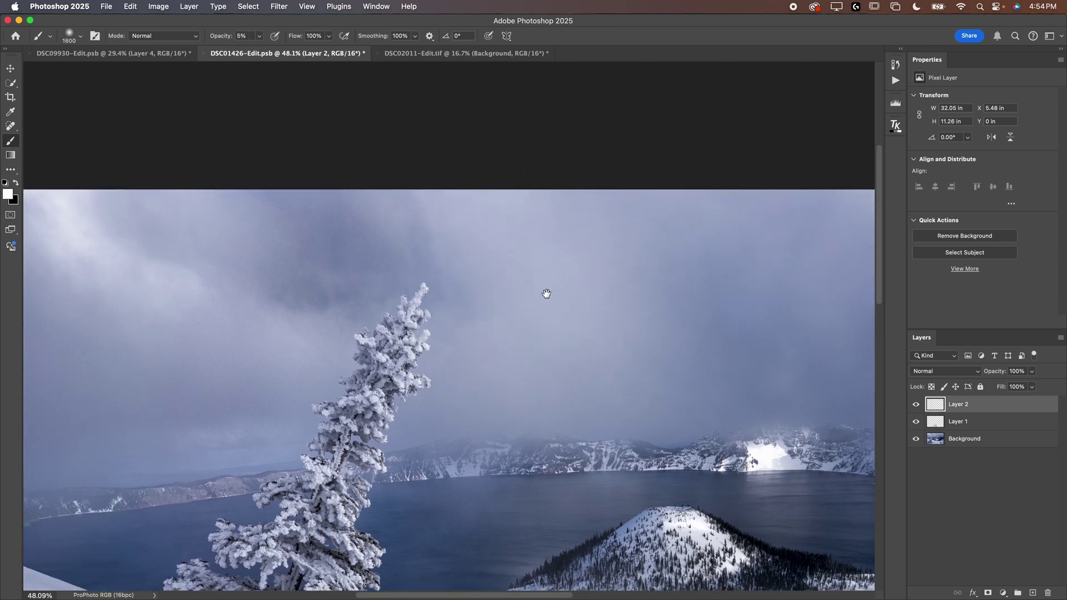
- Brighten the lighter clouds left of the tree and in the upper right sky with the 1800 px white brush at 5% opacity
left_click_drag(546, 292, 802, 238)
left_click(485, 317)
left_click(293, 227)
left_click(300, 339)
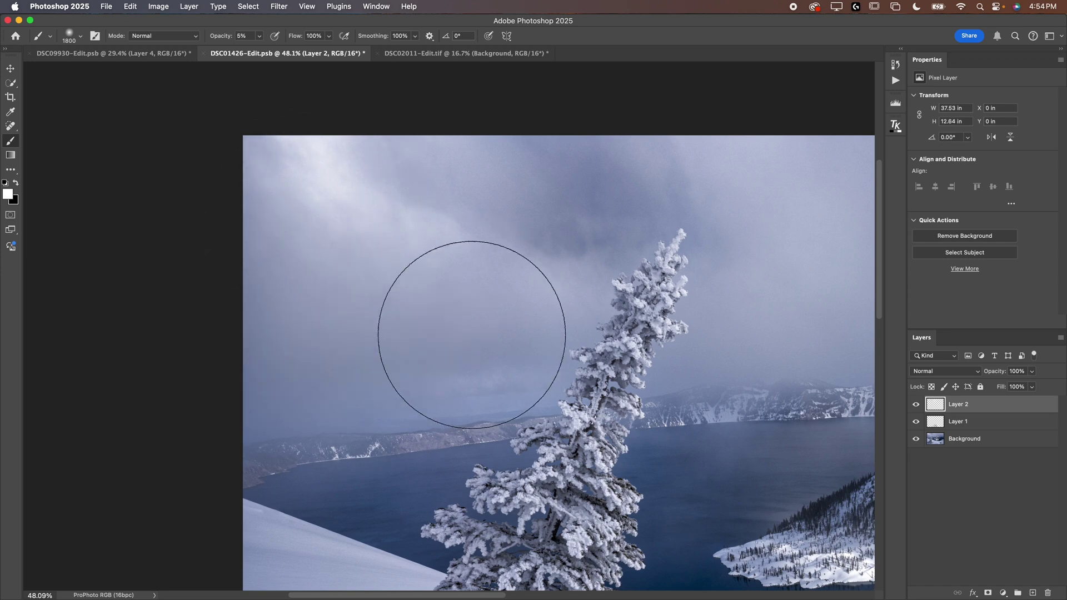
mouse_move(431, 366)
left_mouse_down()
mouse_move(86, 369)
mouse_move(24, 451)
left_mouse_up()
scroll(519, 264, "right", 10)
scroll(519, 264, "down", 2)
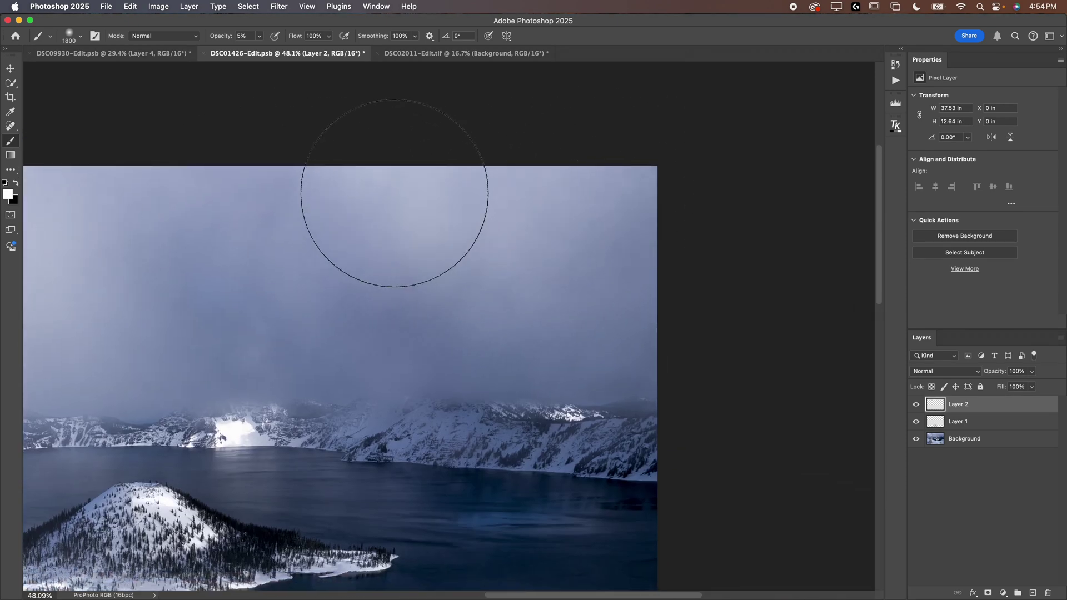
- View the whole lake photo and compare it with Layer 2 and Layer 1 each hidden and shown
key("super+0")
left_click(914, 404)
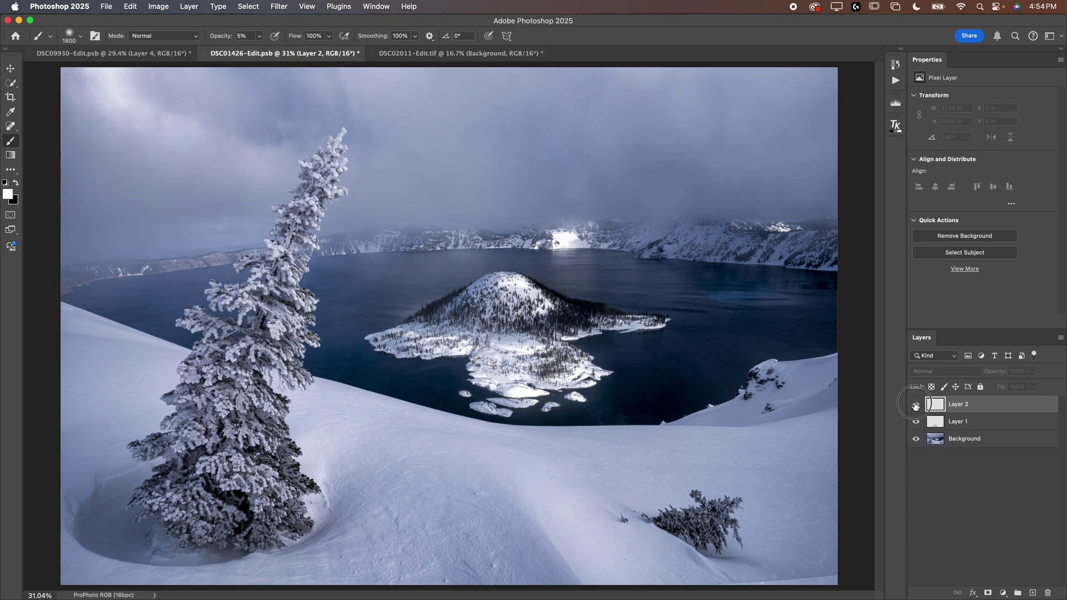
left_click(915, 404)
left_click(915, 405)
left_click(917, 406)
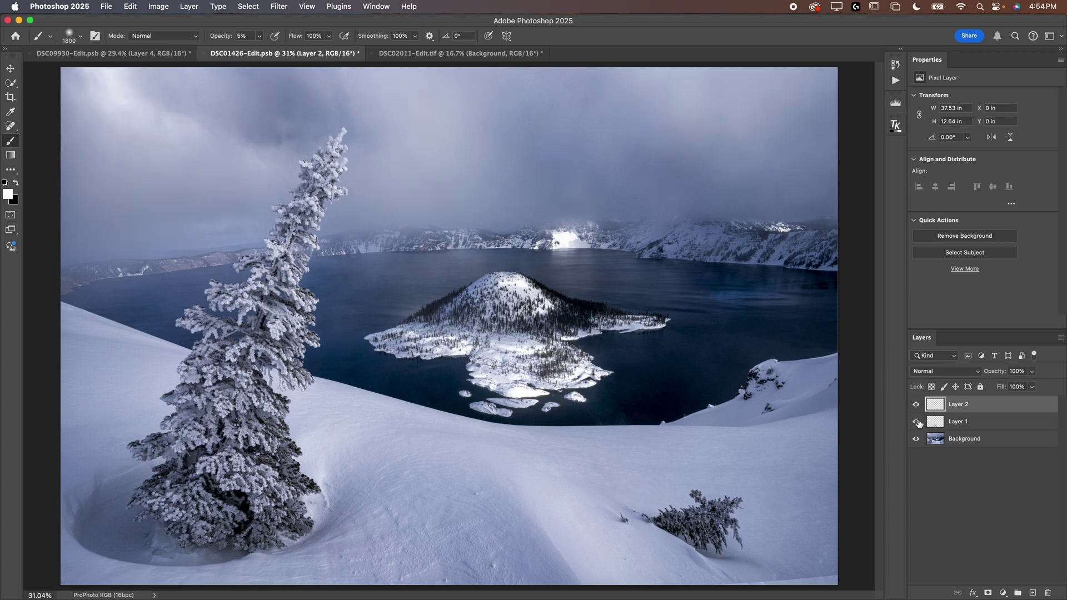
left_click(916, 422)
left_click(916, 421)
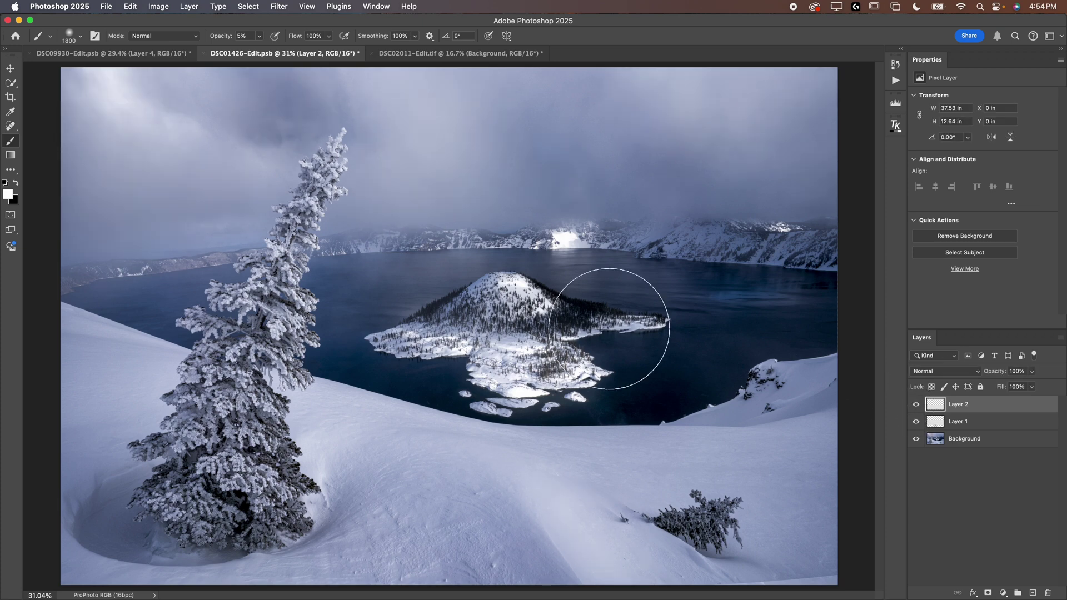
- Paint more soft white over the low clouds and mist along the distant shoreline on Layer 2
left_click(558, 247)
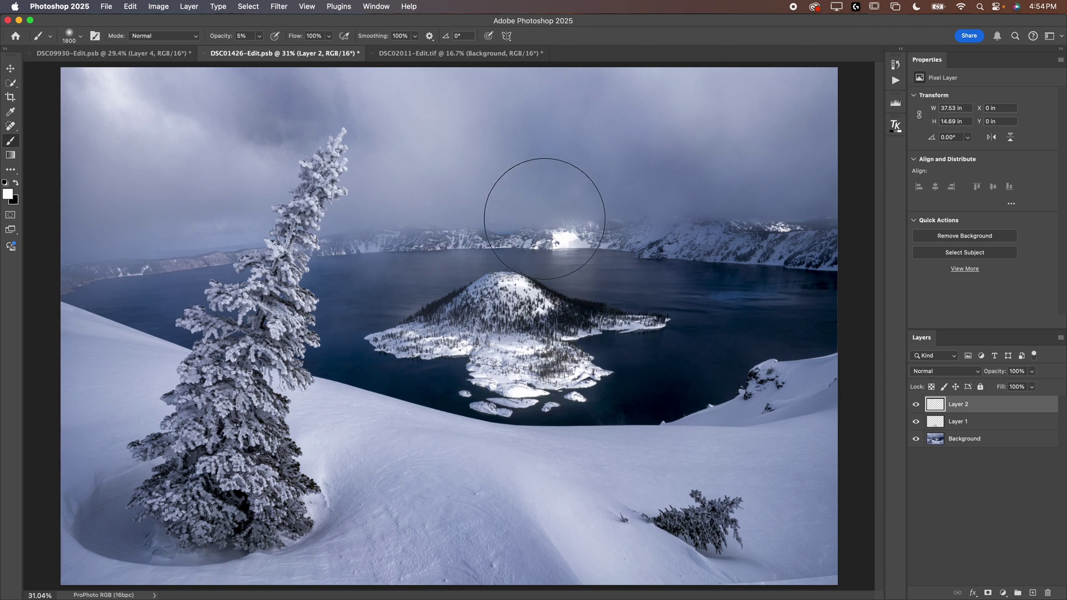
mouse_move(544, 219)
left_mouse_down()
mouse_move(202, 226)
mouse_move(75, 254)
left_mouse_up()
mouse_move(712, 236)
left_mouse_down()
mouse_move(805, 233)
mouse_move(686, 234)
mouse_move(576, 200)
left_mouse_up()
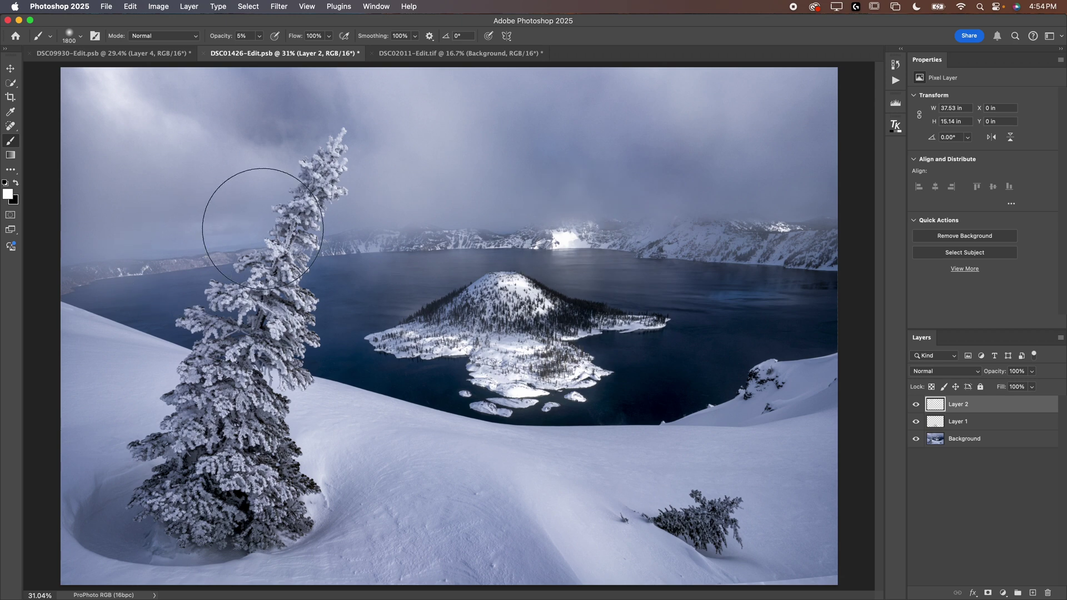
- Switch to the waterfall photo DSC02011-Edit.tif and add a new layer with the Soft Light blend mode
left_click(428, 53)
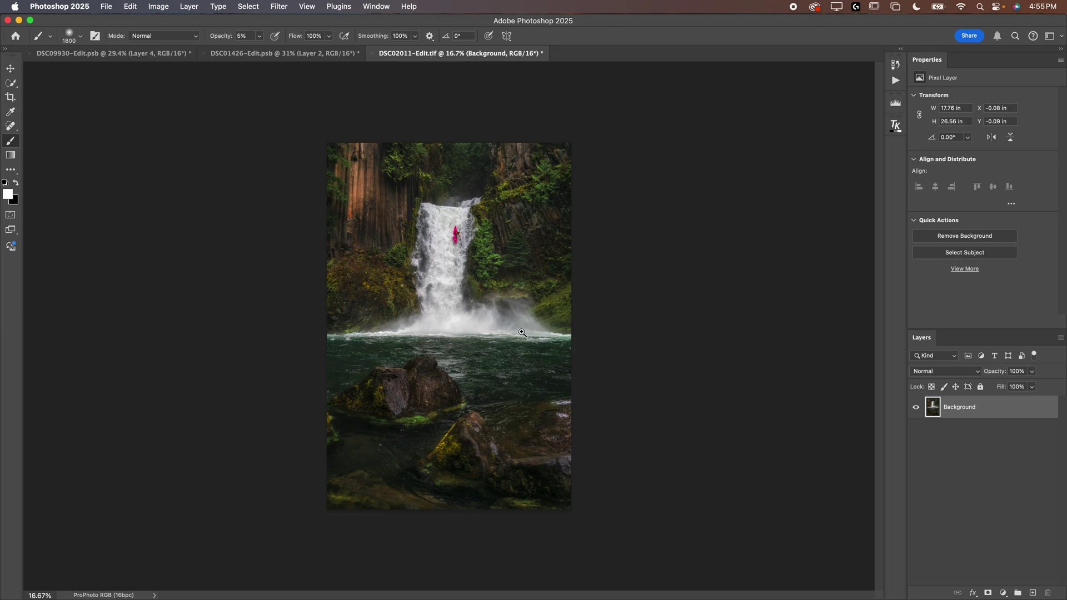
left_click_drag(511, 330, 550, 330)
left_click_drag(397, 310, 554, 347)
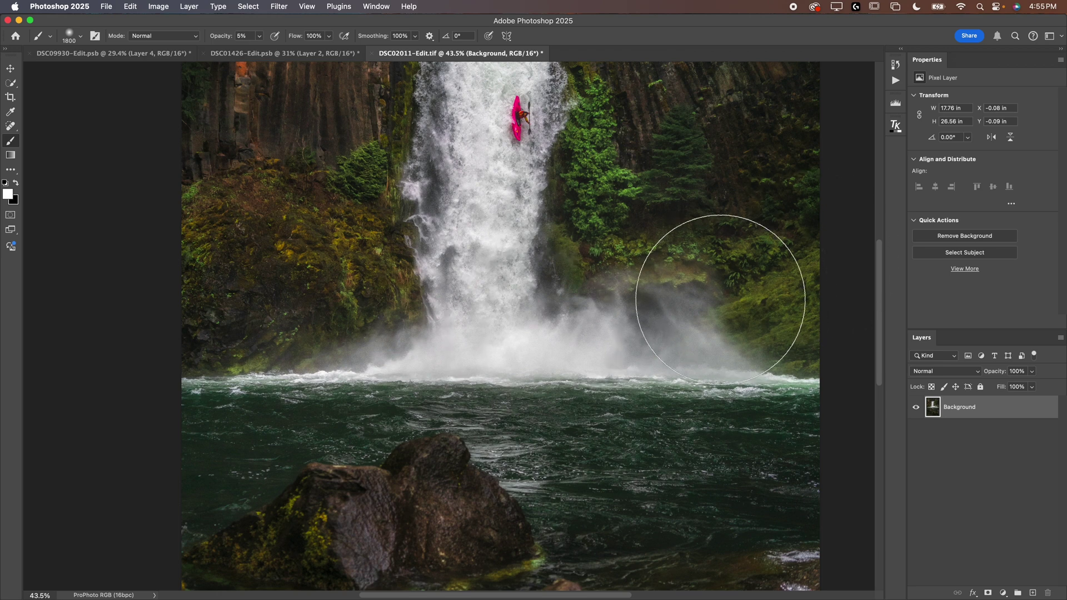
scroll(720, 299, "down", 3)
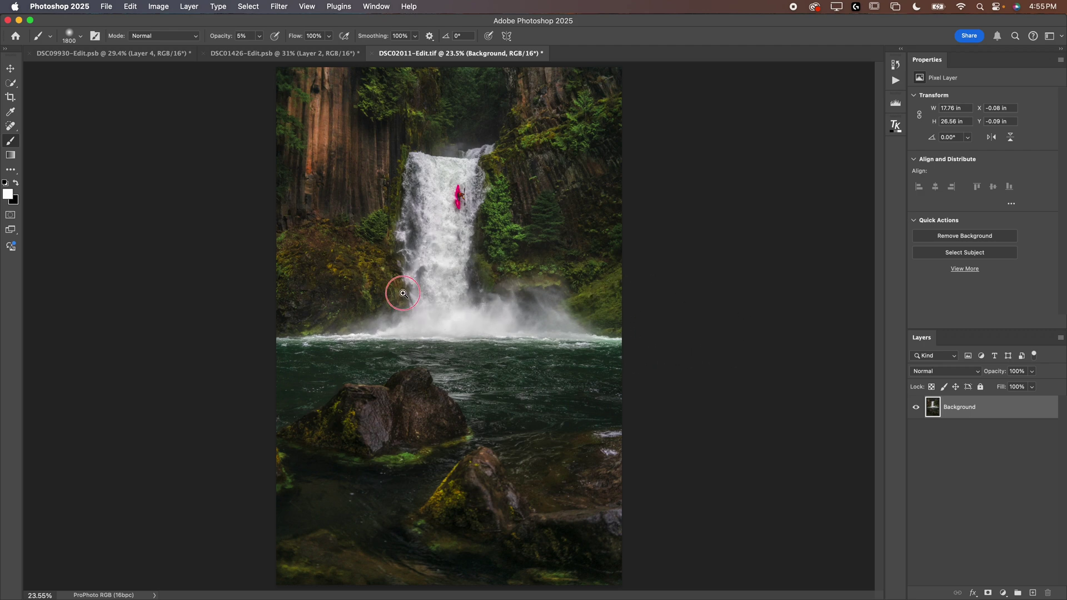
scroll(397, 291, "up", 5)
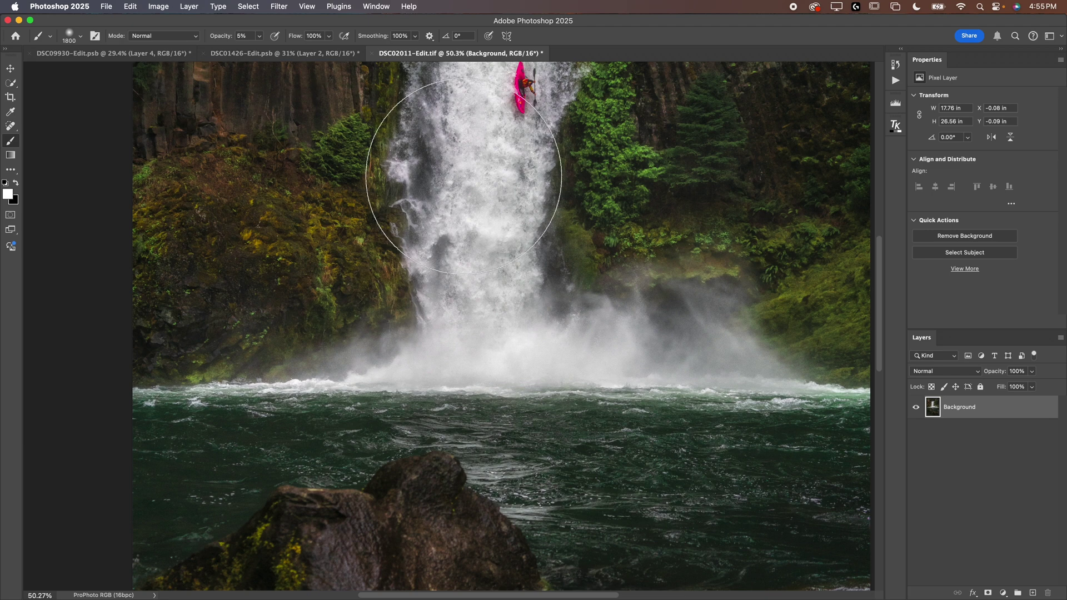
left_click_drag(582, 218, 603, 303)
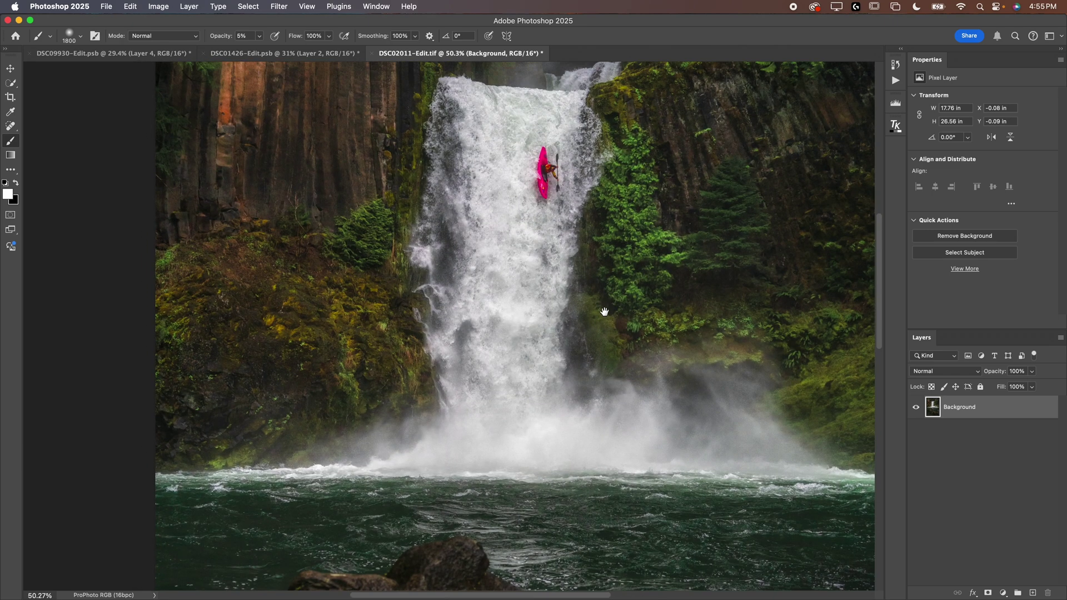
left_click(1031, 593)
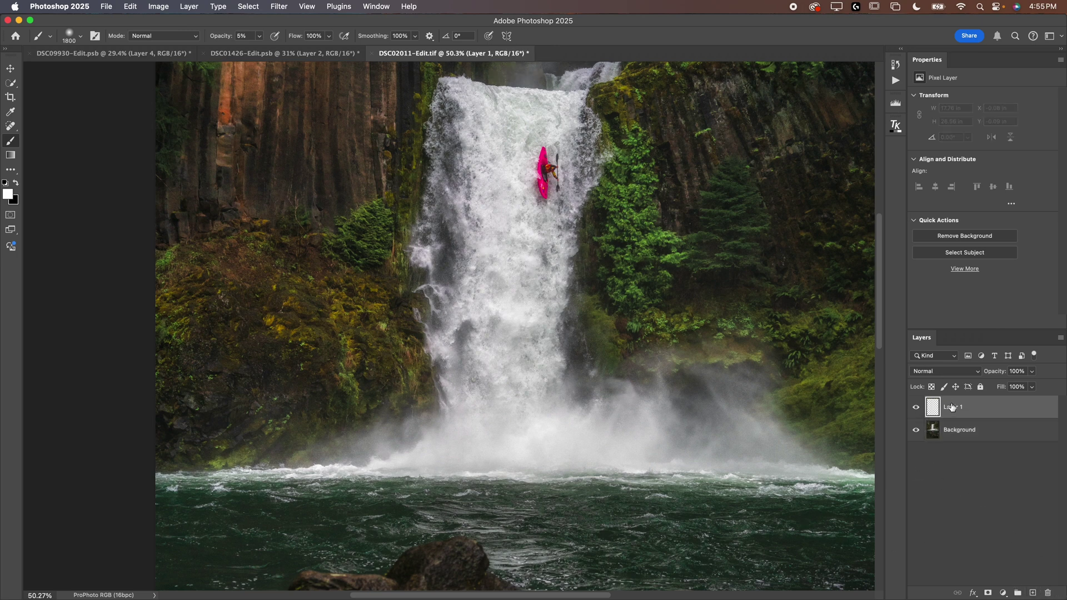
left_click(933, 374)
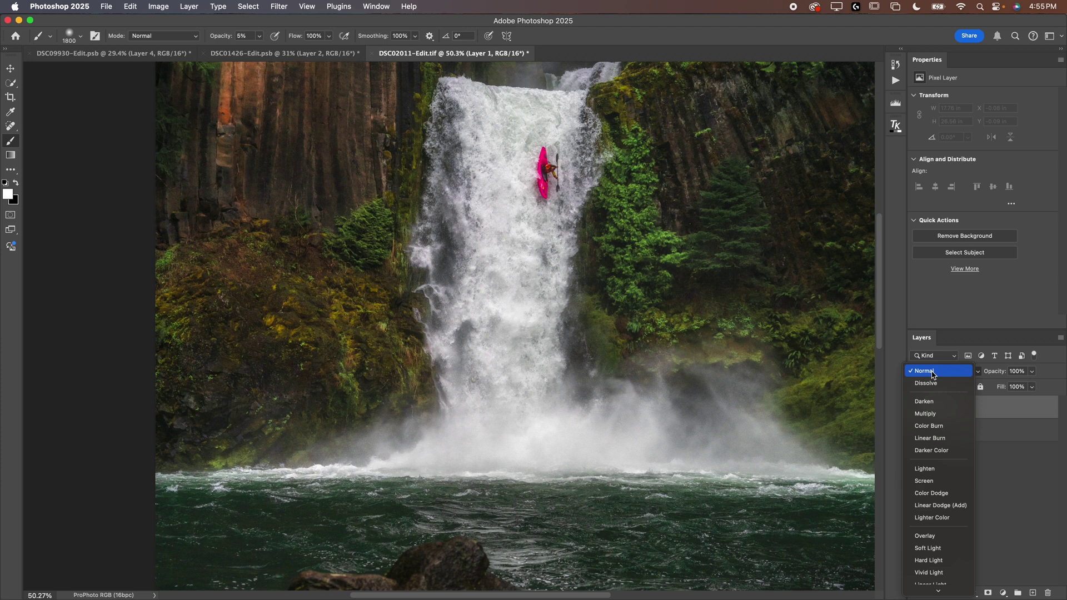
left_click(927, 547)
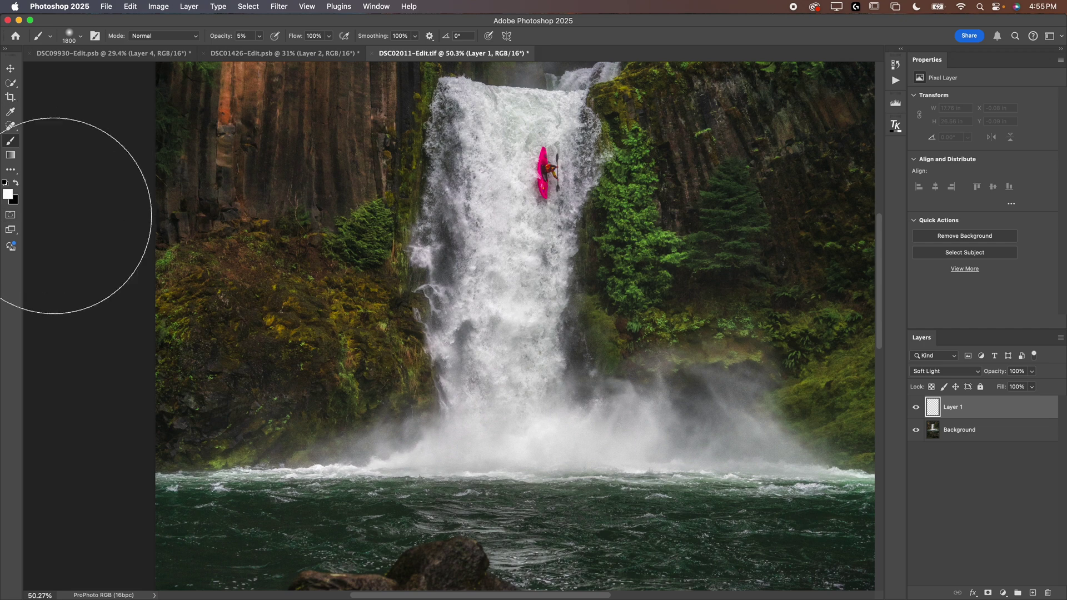
- Sample the waterfall's color and set the foreground to a near-white cool tint with hue 217 and full brightness
left_click(8, 193)
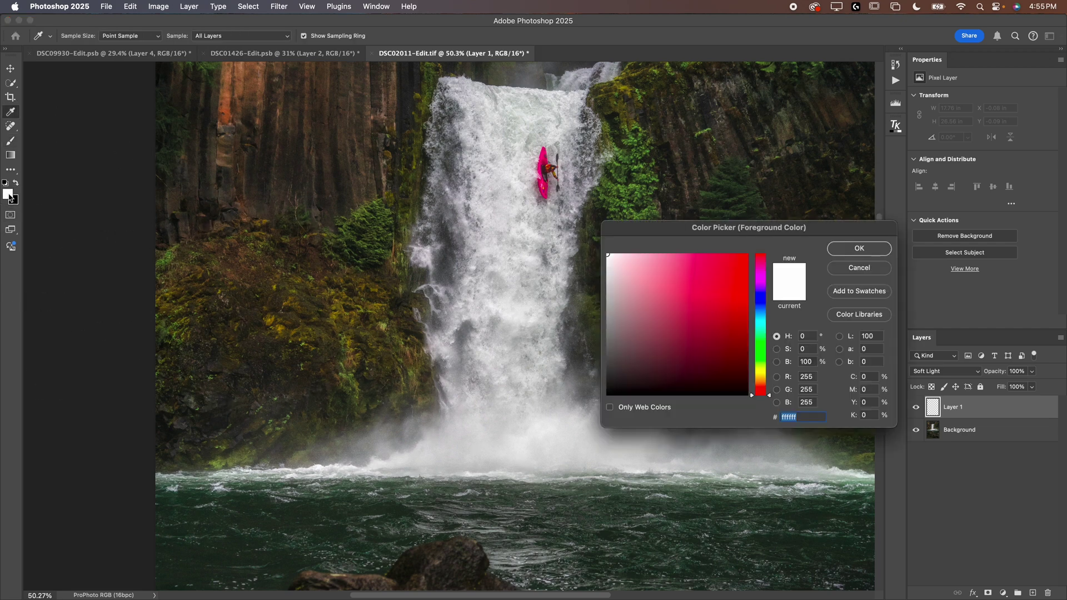
left_click_drag(442, 431, 511, 280)
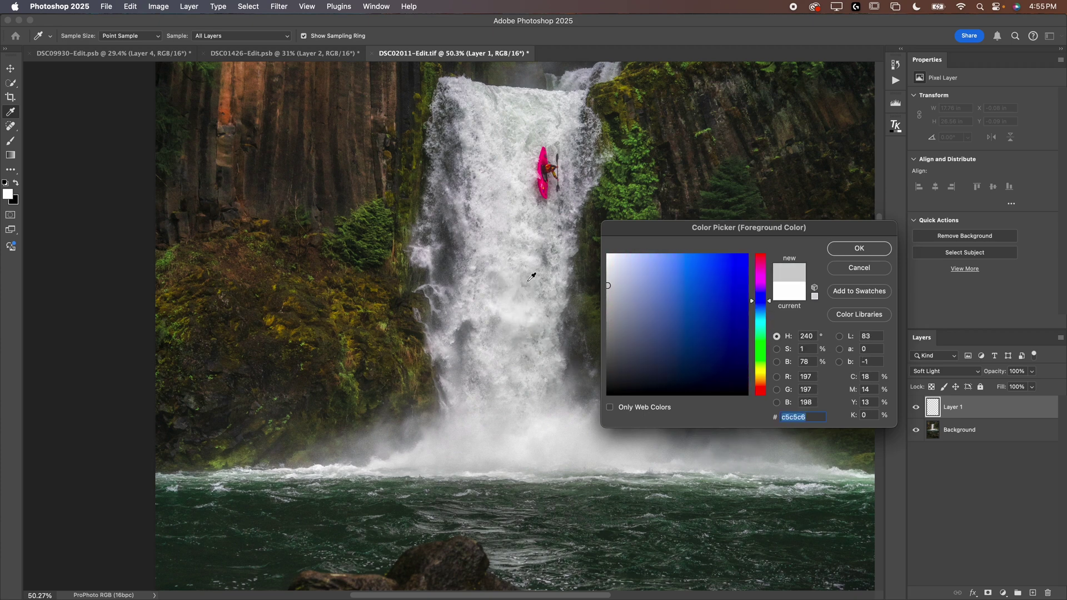
left_click(762, 309)
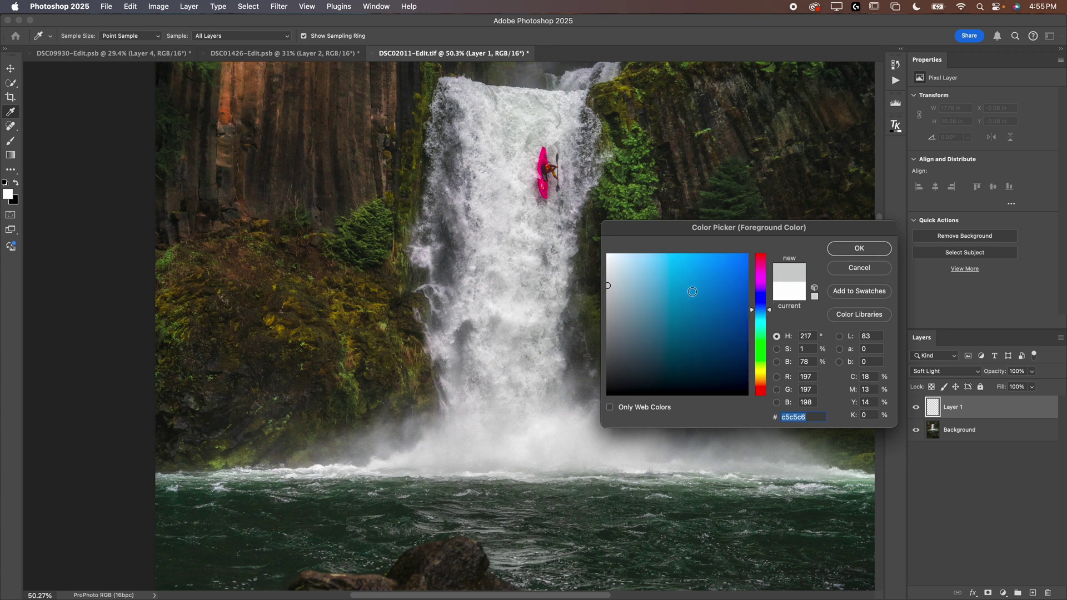
left_click_drag(608, 286, 608, 249)
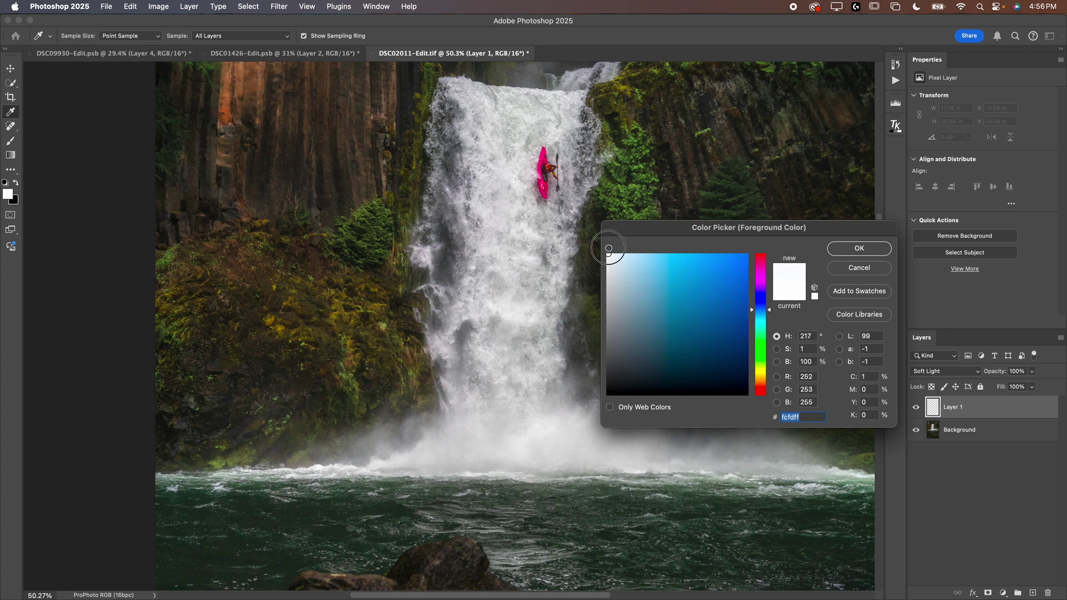
mouse_move(609, 253)
left_mouse_down()
mouse_move(595, 245)
mouse_move(608, 242)
left_mouse_up()
left_click(858, 249)
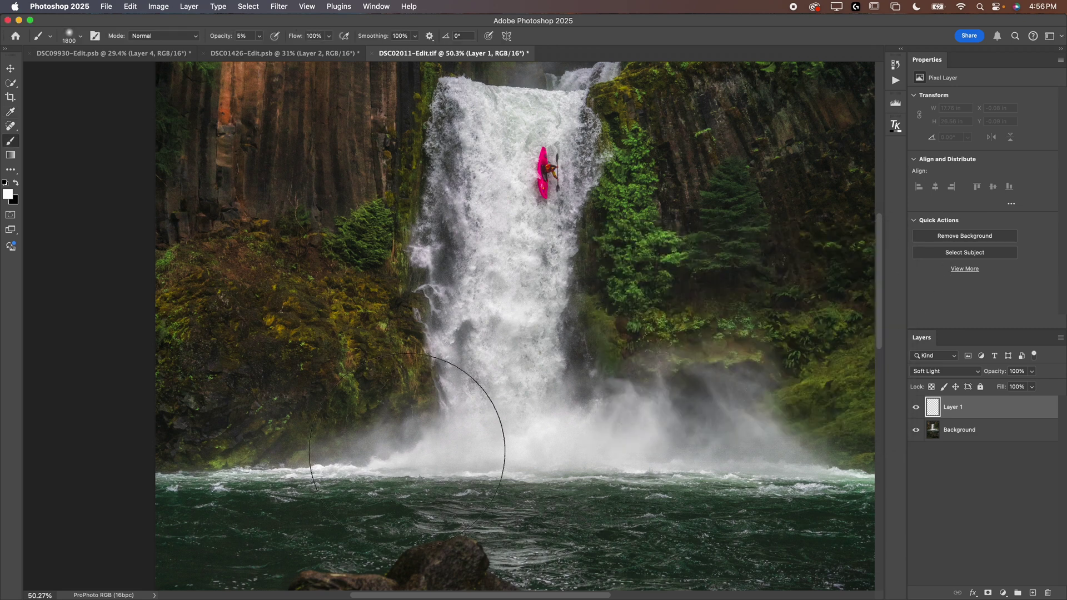
- Set the Soft Round brush to 1600 px and paint light mist over the slope beside the waterfall's left base at 5% opacity
key("bracketleft")
key("bracketleft")
key("bracketleft")
key("bracketleft")
key("bracketleft")
key("bracketleft")
key("bracketleft")
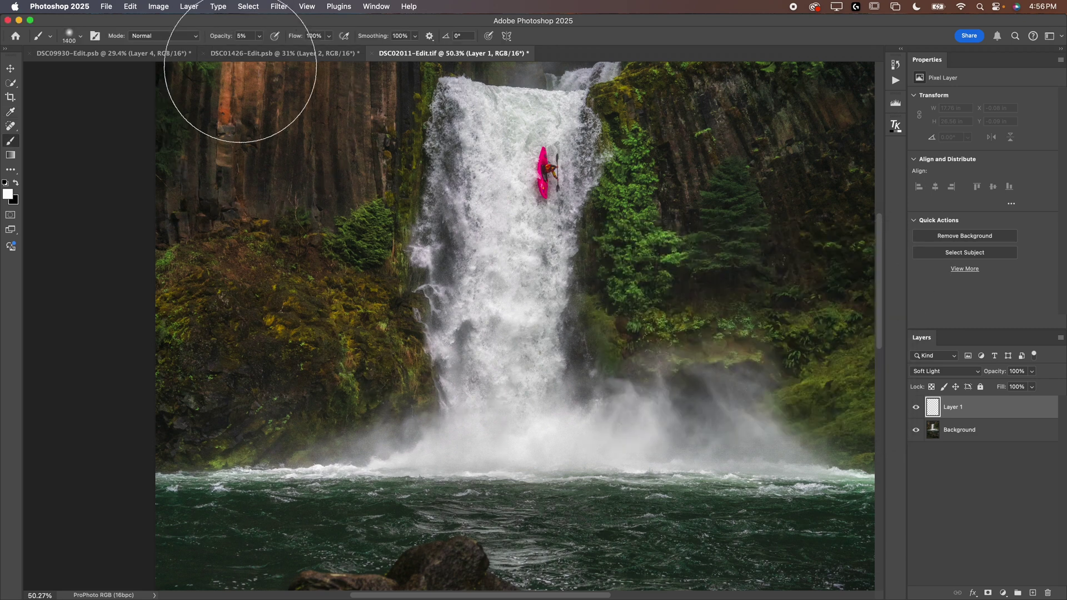
key("bracketright")
key("bracketright")
key("bracketright")
key("bracketright")
key("bracketright")
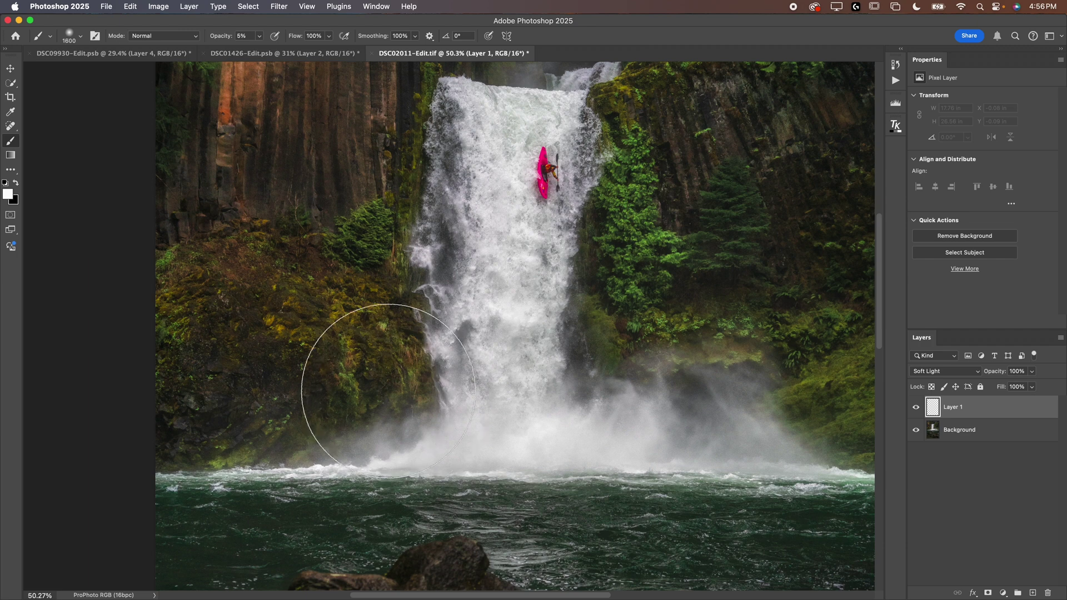
left_click(82, 39)
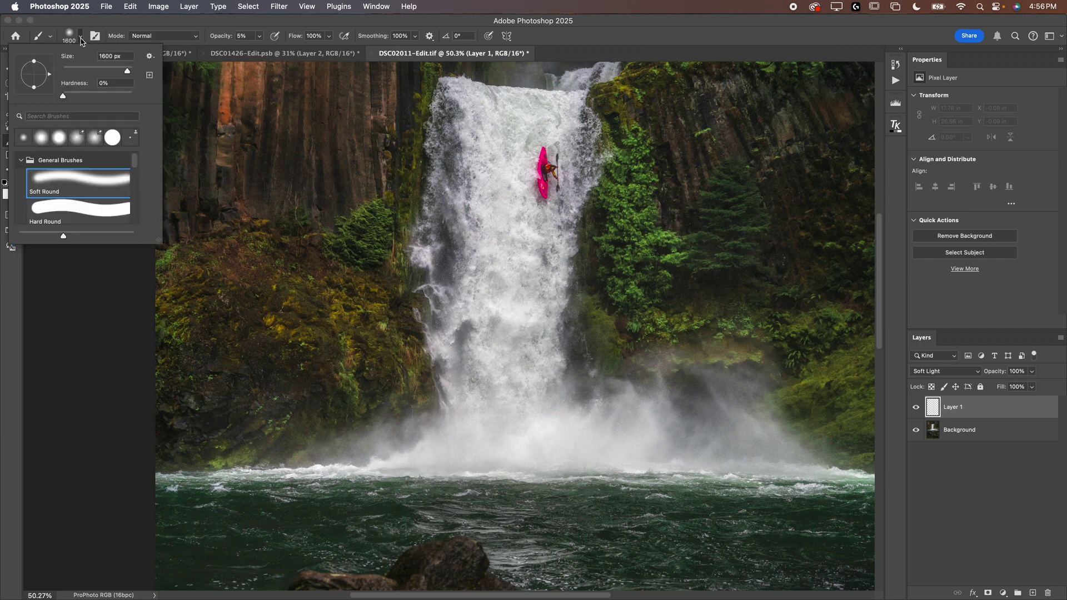
left_click(81, 39)
left_click(409, 409)
left_click(410, 416)
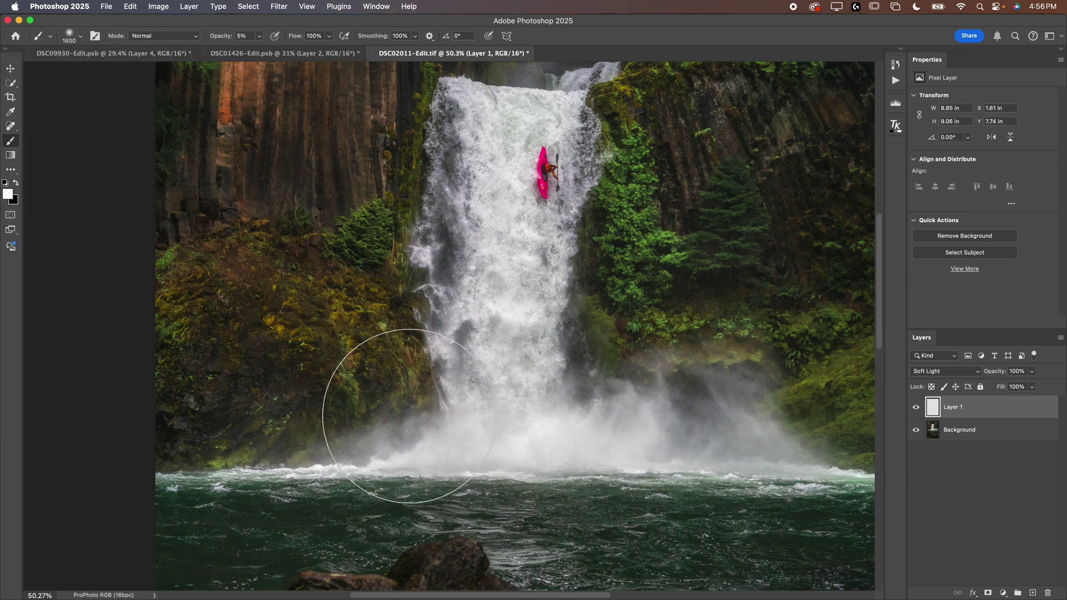
left_click_drag(410, 415, 357, 345)
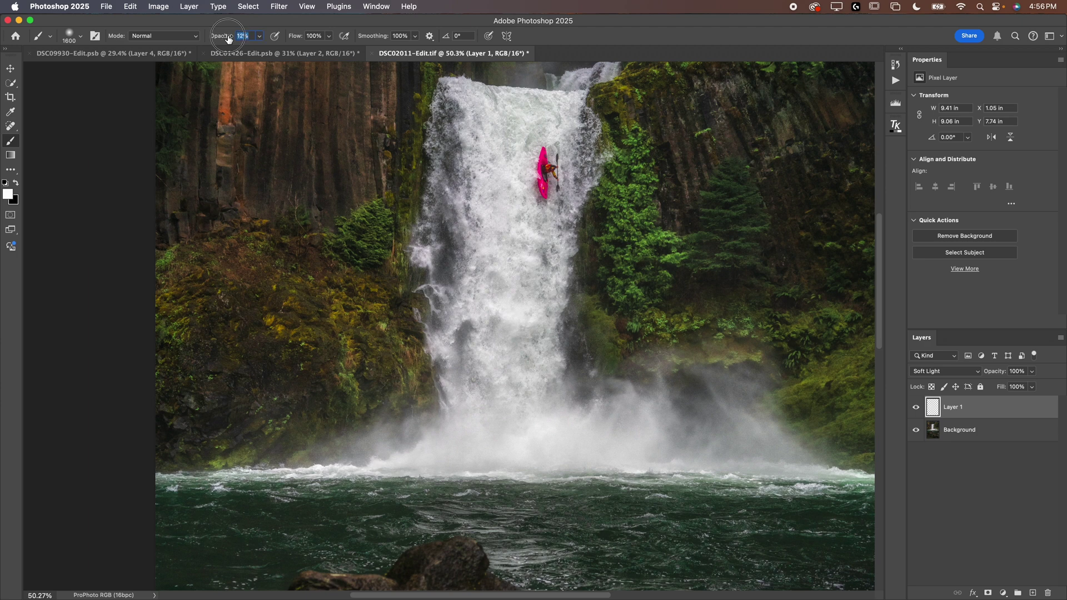
- Build up the mist over the left rocks at 15% brush opacity, reducing the brush to 1000 px, and compare with the layer hidden
left_click_drag(228, 39, 230, 39)
left_click_drag(411, 399, 384, 402)
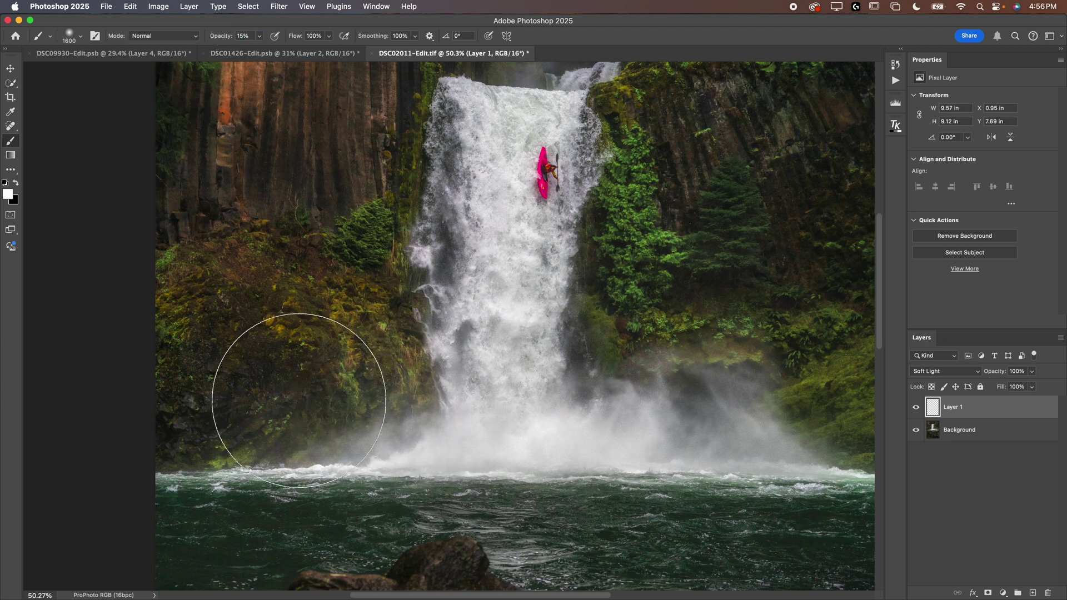
left_click_drag(298, 401, 241, 399)
key("bracketleft")
key("bracketleft")
key("bracketleft")
key("bracketleft")
key("bracketleft")
key("bracketleft")
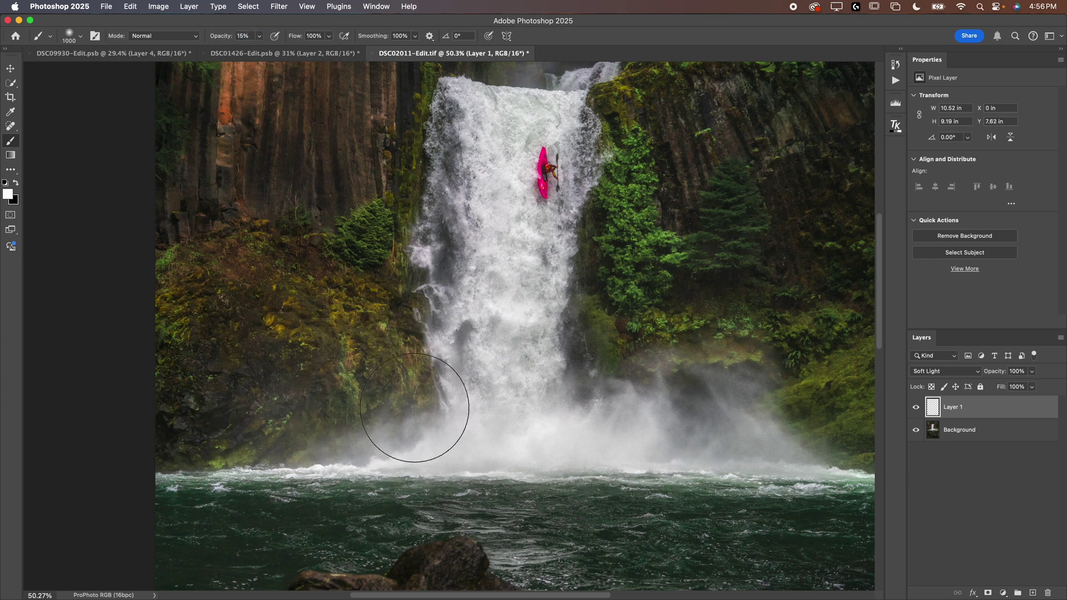
mouse_move(414, 407)
left_mouse_down()
mouse_move(387, 396)
mouse_move(309, 426)
mouse_move(206, 428)
left_mouse_up()
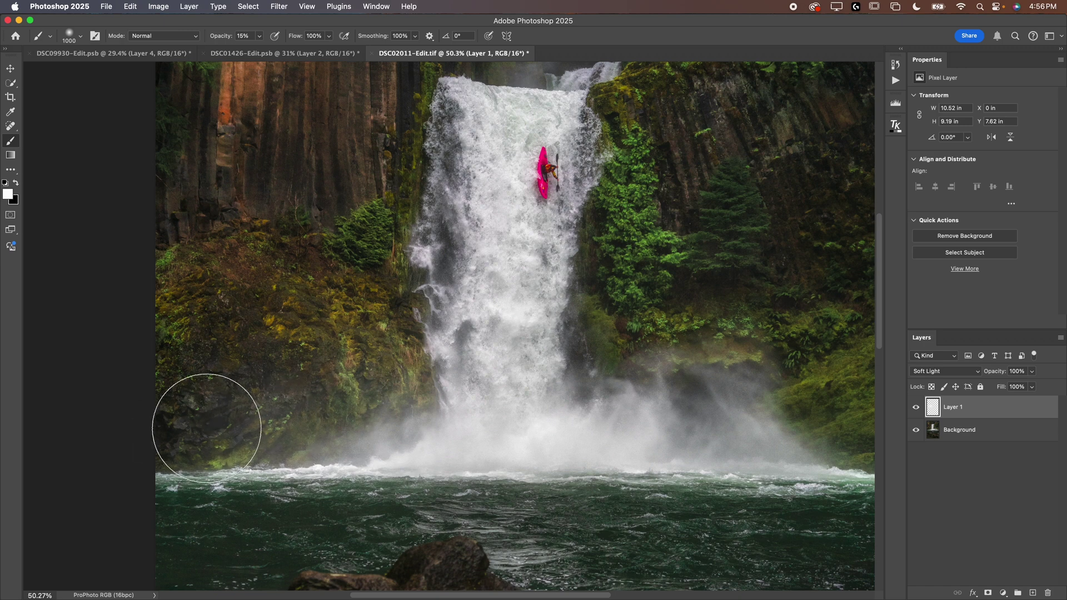
key("bracketright")
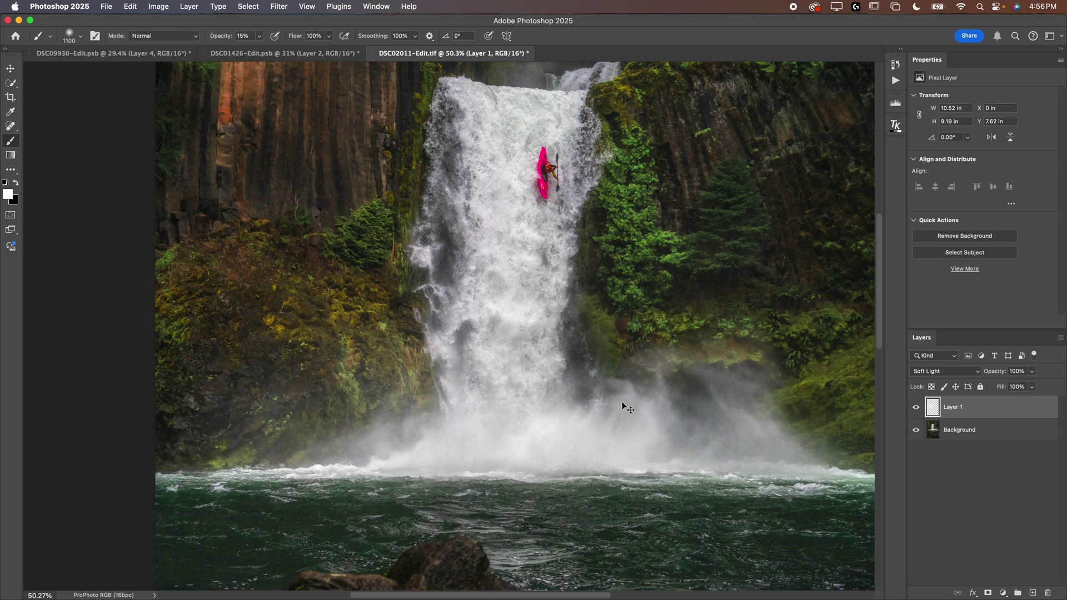
key("super+0")
left_click(914, 407)
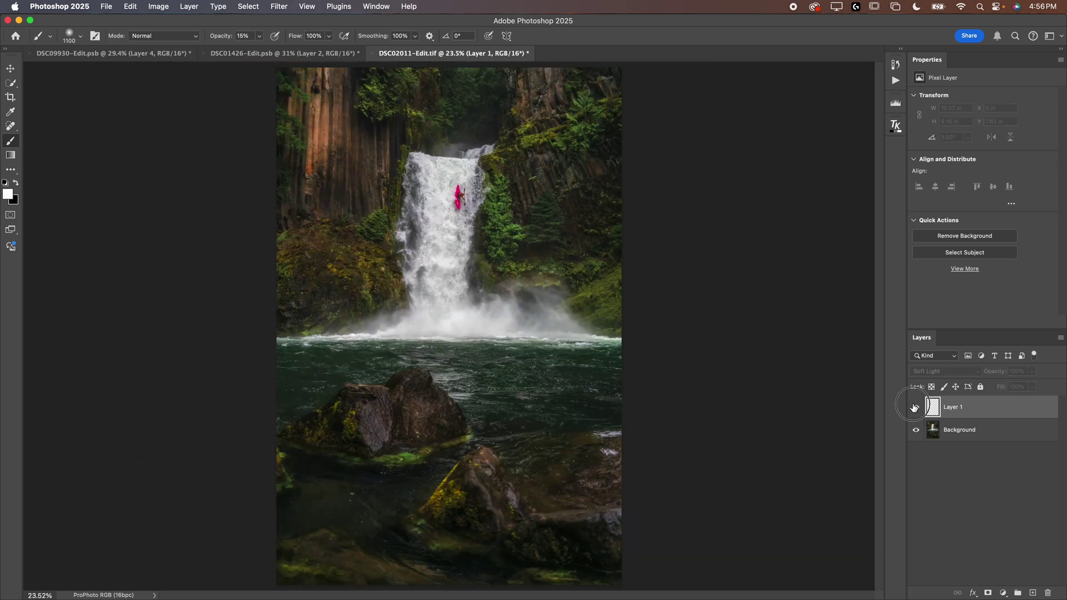
left_click(915, 408)
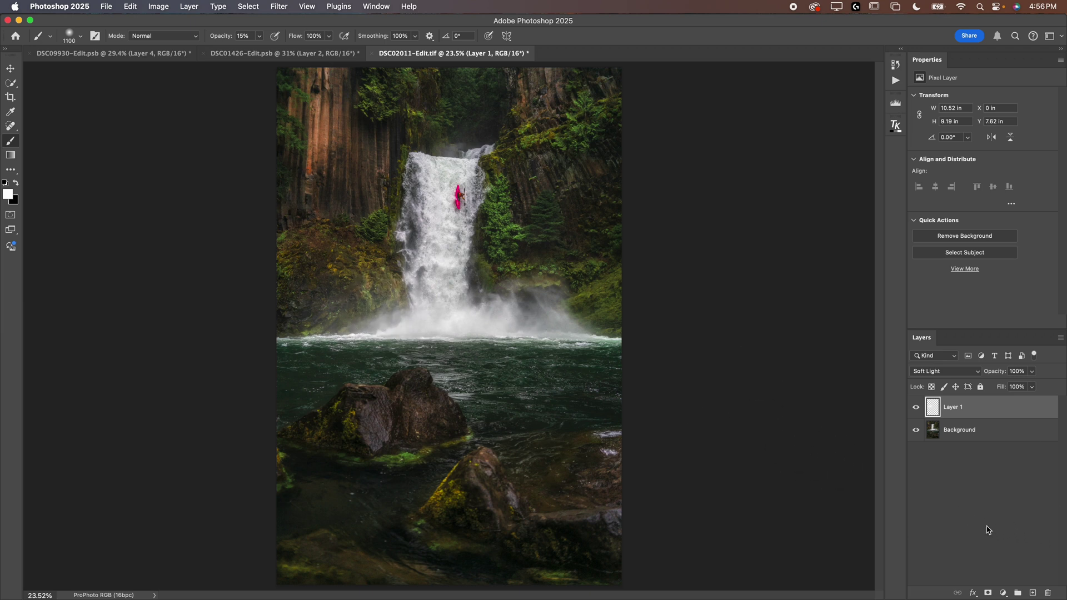
- Enlarge the brush to 2100 px at 20% opacity and paint glow over the waterfall's base and the mist beyond it
key("bracketright")
key("bracketright")
key("bracketright")
key("bracketright")
key("bracketright")
key("bracketright")
key("bracketright")
key("bracketright")
key("bracketright")
key("bracketright")
key("2")
mouse_move(453, 309)
left_mouse_down()
mouse_move(584, 312)
mouse_move(274, 299)
mouse_move(662, 309)
mouse_move(720, 326)
left_mouse_up()
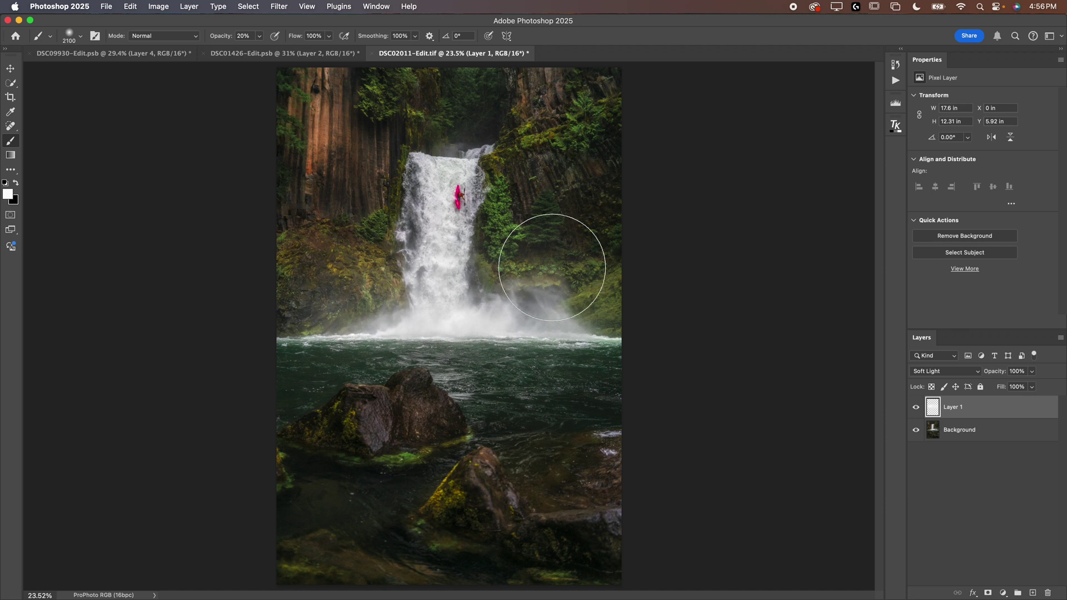
- Lower Layer 1's opacity to 41%, comparing the photo with the layer hidden and shown
left_click(915, 407)
left_click(915, 406)
left_click(915, 407)
left_click(915, 407)
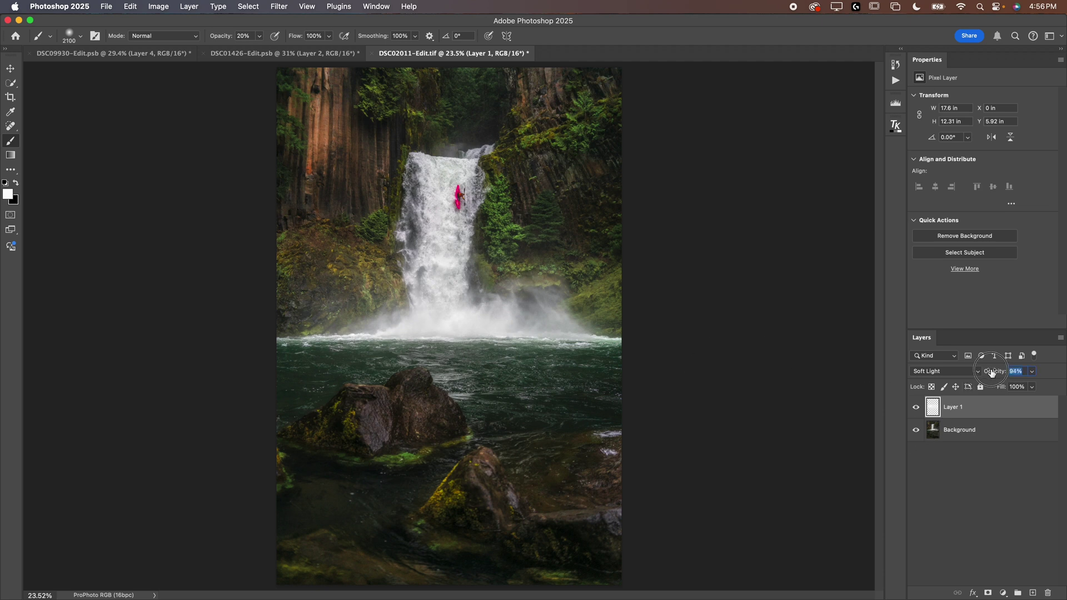
left_click_drag(992, 373, 971, 376)
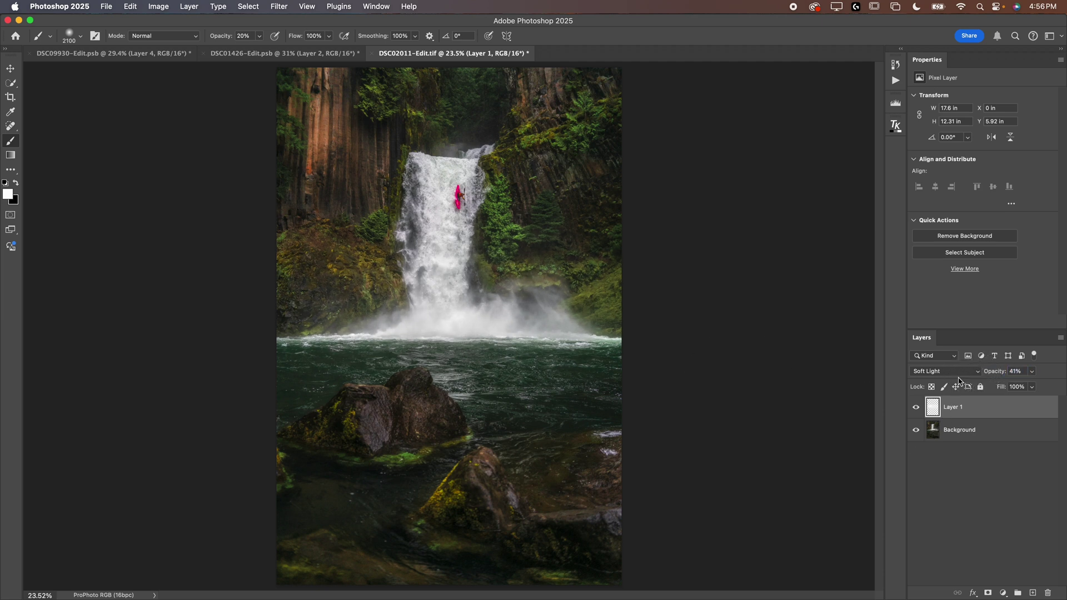
left_click(915, 409)
left_click(917, 408)
- Add a mask to Layer 1 and paint black at 20% over the mossy slope left of the waterfall
left_click(987, 592)
key("x")
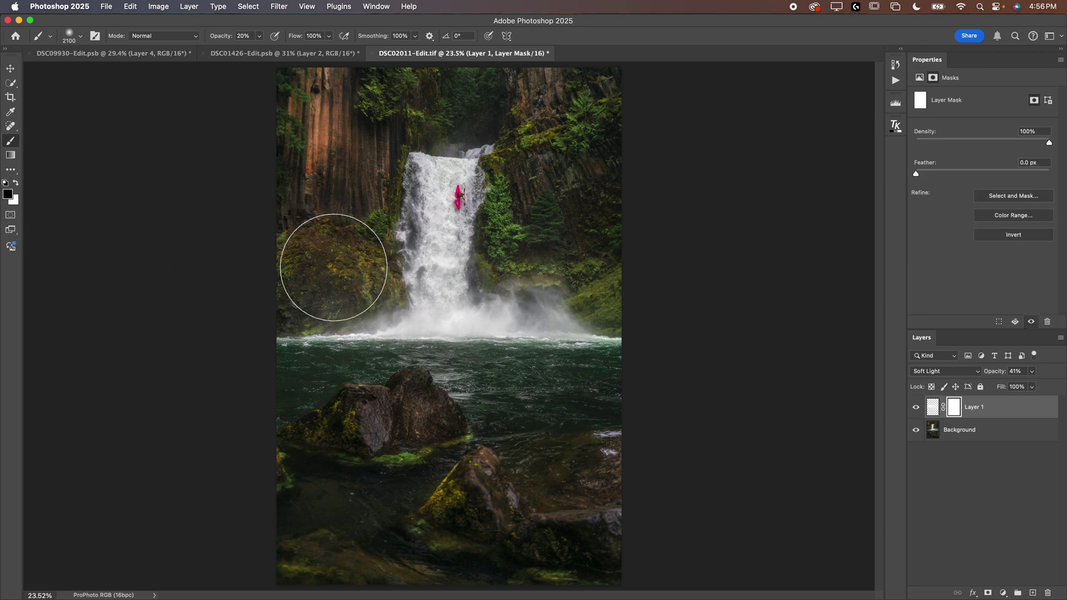
mouse_move(337, 263)
left_mouse_down()
mouse_move(350, 269)
mouse_move(325, 269)
left_mouse_up()
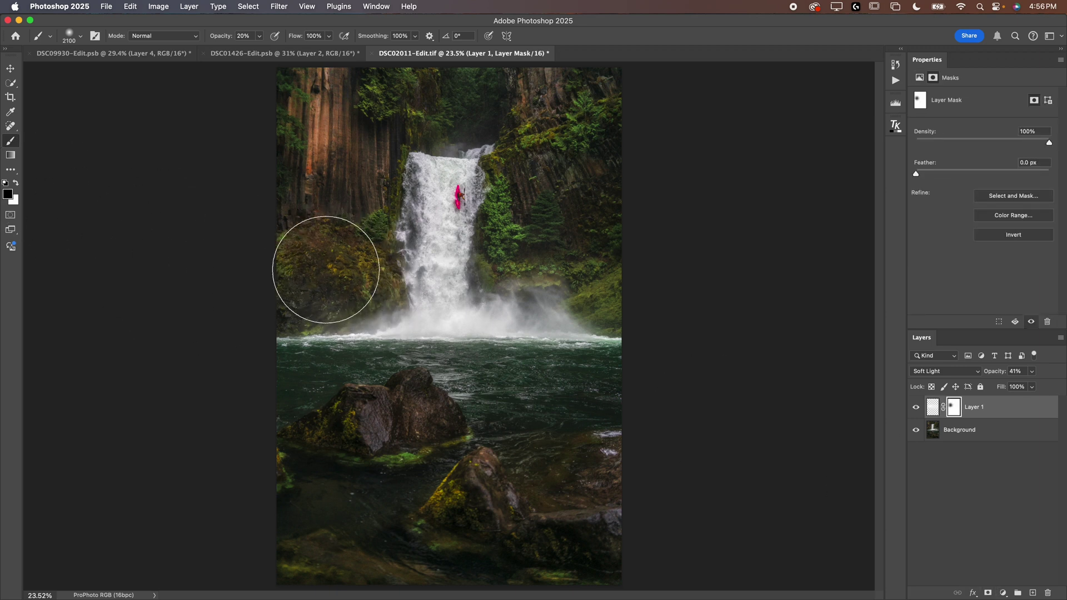
- Compare the waterfall photo with Layer 1 hidden and shown to judge the masked glow
left_click(915, 407)
left_click(917, 408)
left_click(920, 409)
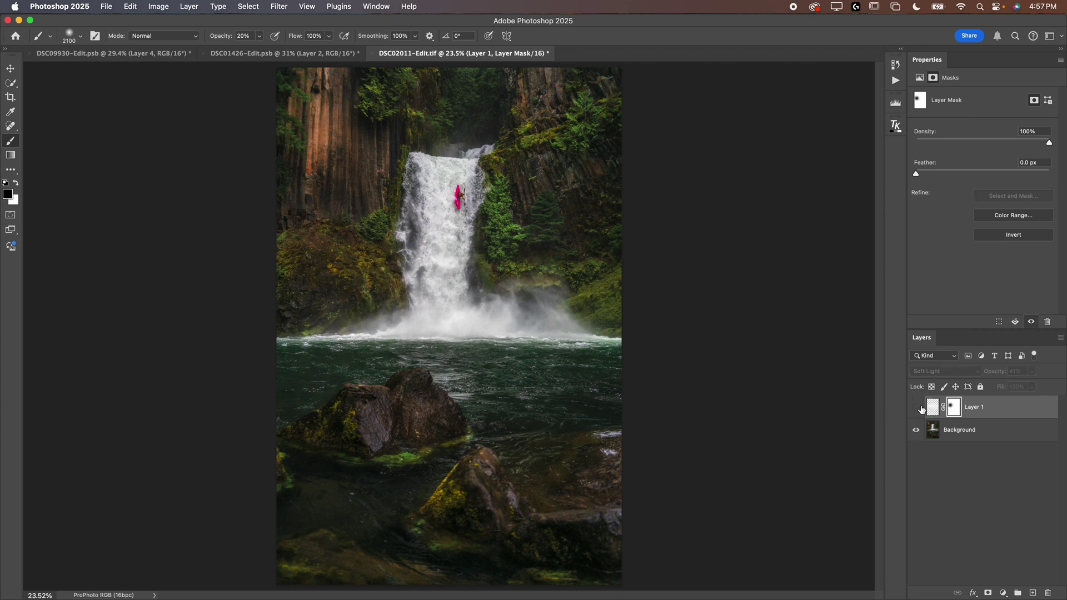
left_click(920, 409)
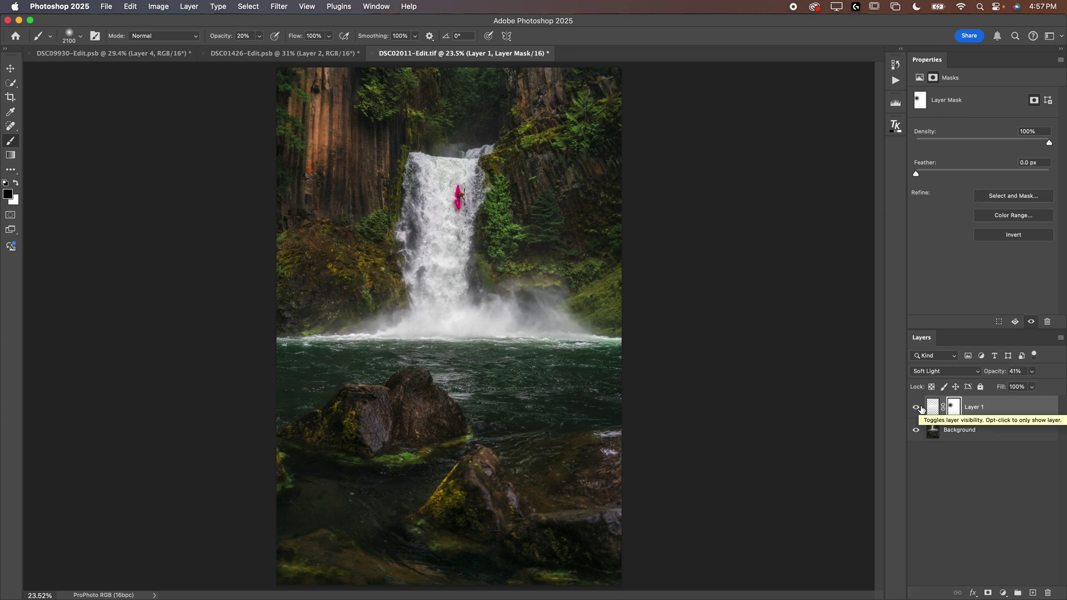
left_click(920, 409)
left_click(919, 409)
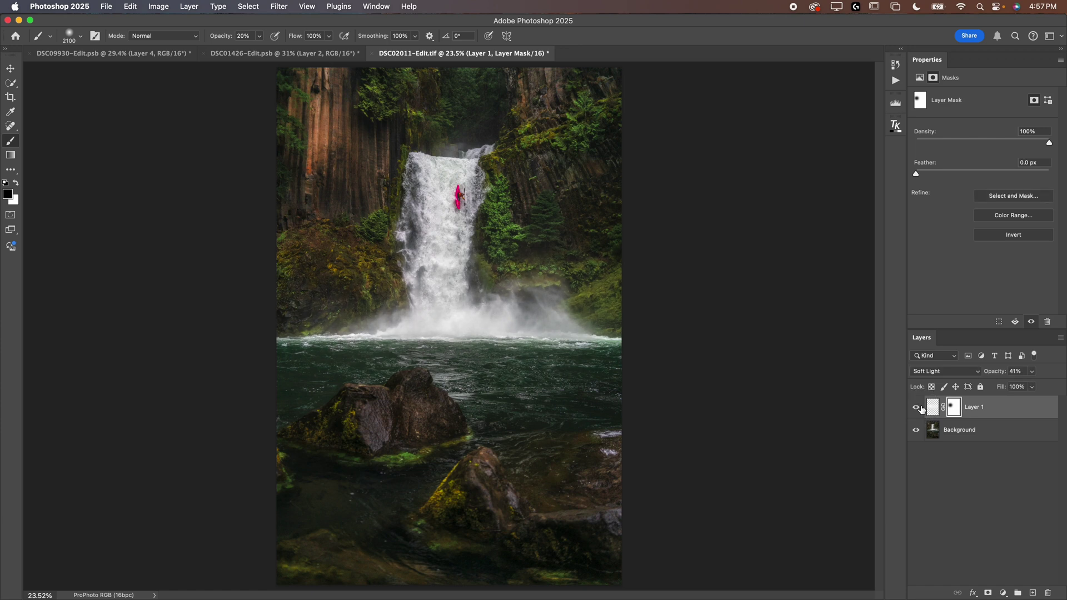
left_click(920, 409)
left_click(920, 409)
left_click(915, 408)
left_click(916, 407)
- Target Layer 1's pixels instead of its mask and paint white mist along the waterfall's upper lip with a 400–600 px brush at 20% opacity
left_click(935, 410)
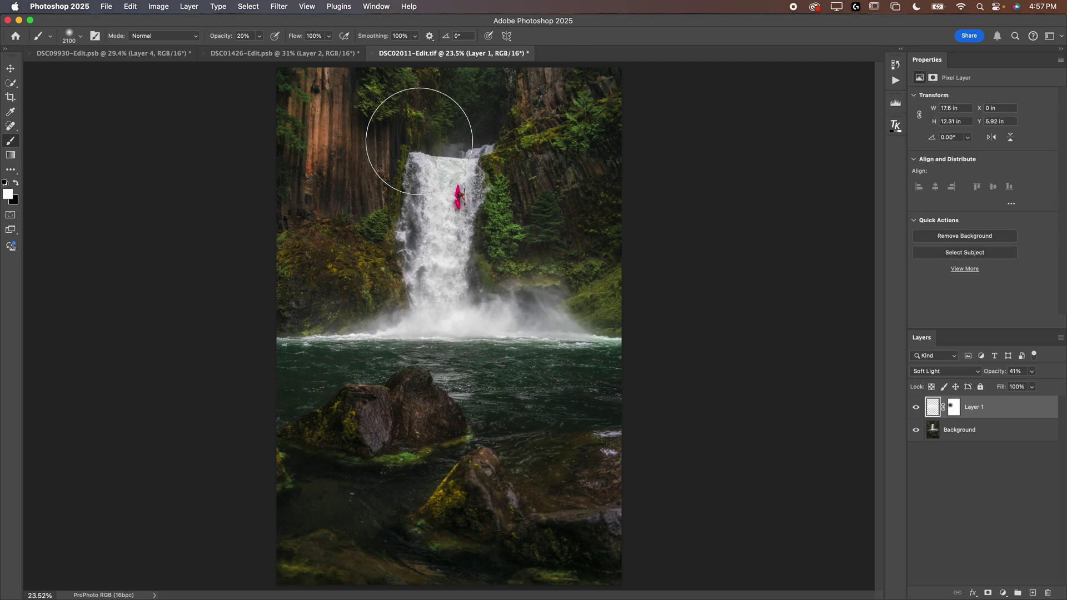
mouse_move(443, 140)
left_mouse_down()
mouse_move(495, 157)
mouse_move(517, 212)
left_mouse_up()
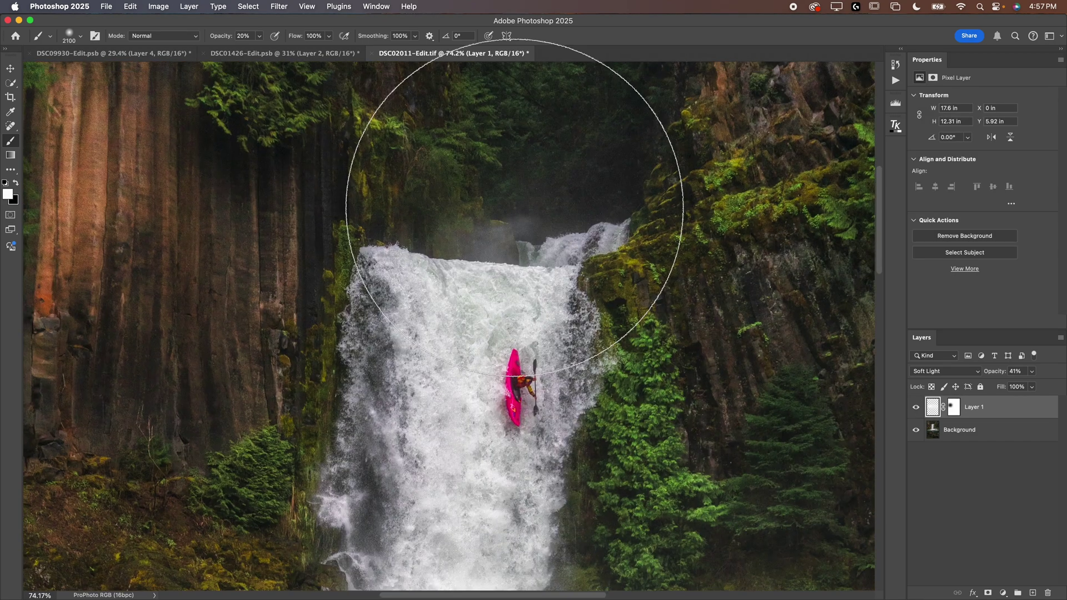
key("bracketleft")
key("bracketleft")
key("bracketleft")
key("bracketleft")
key("bracketleft")
key("bracketleft")
key("bracketleft")
key("bracketleft")
key("bracketleft")
key("bracketleft")
key("bracketleft")
key("bracketleft")
key("bracketleft")
key("bracketleft")
key("bracketleft")
key("bracketleft")
key("bracketleft")
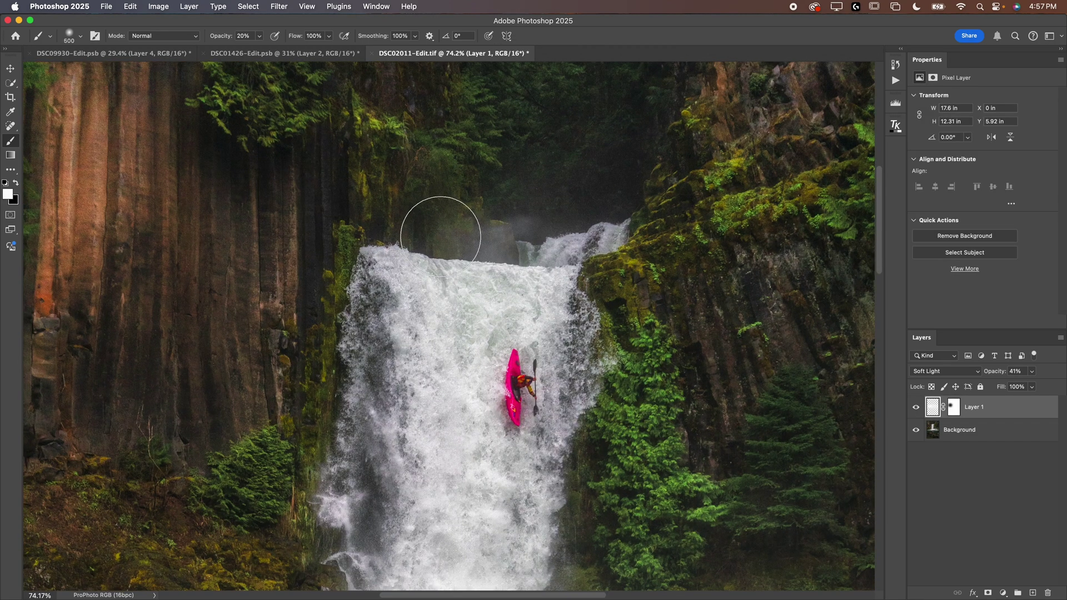
left_click_drag(441, 230, 614, 234)
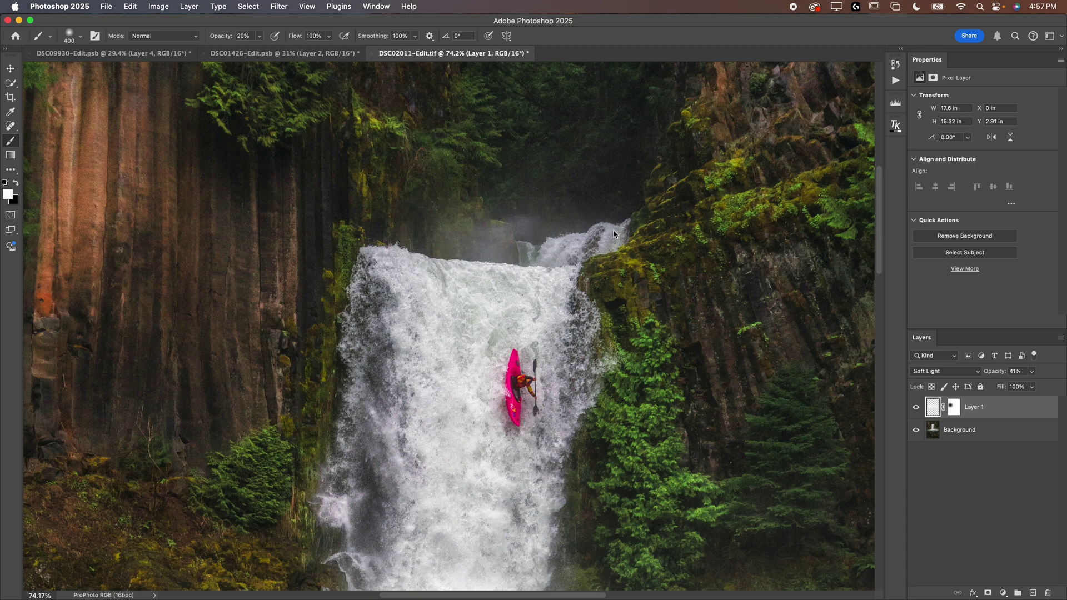
- Enlarge the brush up to 2200 px, paint white glow over the falling water around the kayak, and compare with Layer 1 hidden
key("bracketright")
key("bracketright")
key("bracketright")
key("bracketright")
key("bracketright")
key("bracketright")
key("bracketright")
key("bracketright")
key("super+minus")
key("super+minus")
key("super+minus")
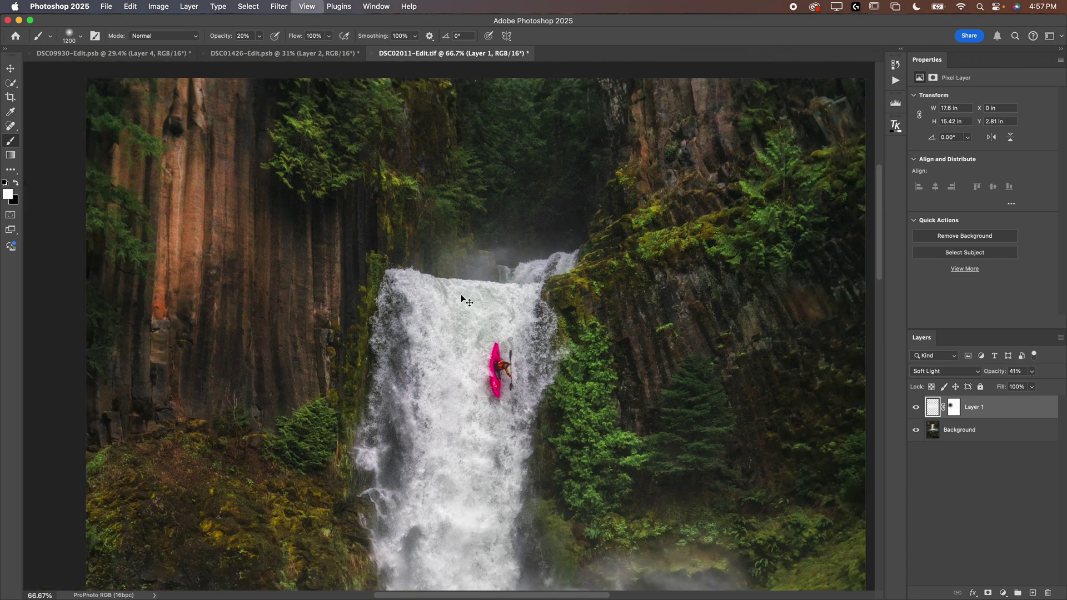
scroll(497, 351, "down", 3)
key("bracketright")
key("bracketright")
key("bracketright")
key("bracketright")
key("bracketright")
key("bracketright")
key("bracketright")
key("bracketright")
key("bracketright")
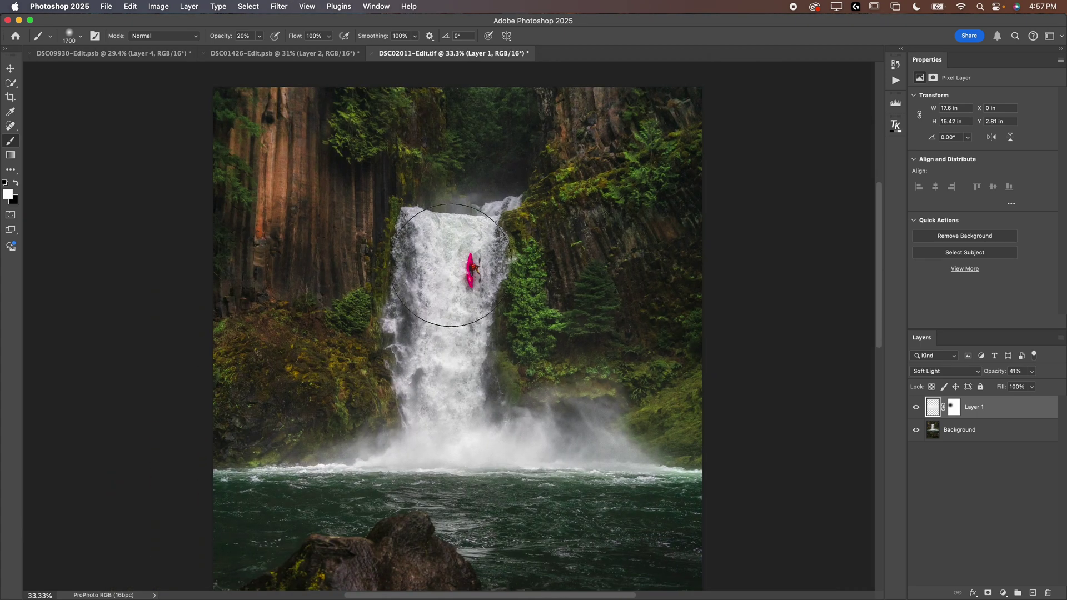
key("bracketright")
mouse_move(450, 265)
left_mouse_down()
mouse_move(450, 330)
mouse_move(453, 264)
mouse_move(491, 276)
left_mouse_up()
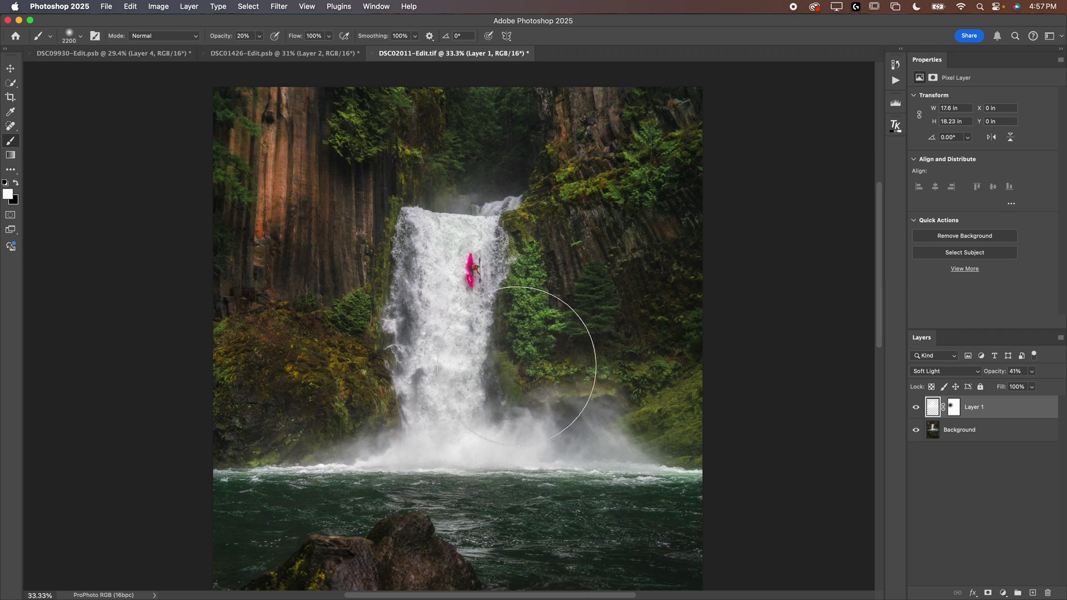
key("super+0")
left_click(915, 408)
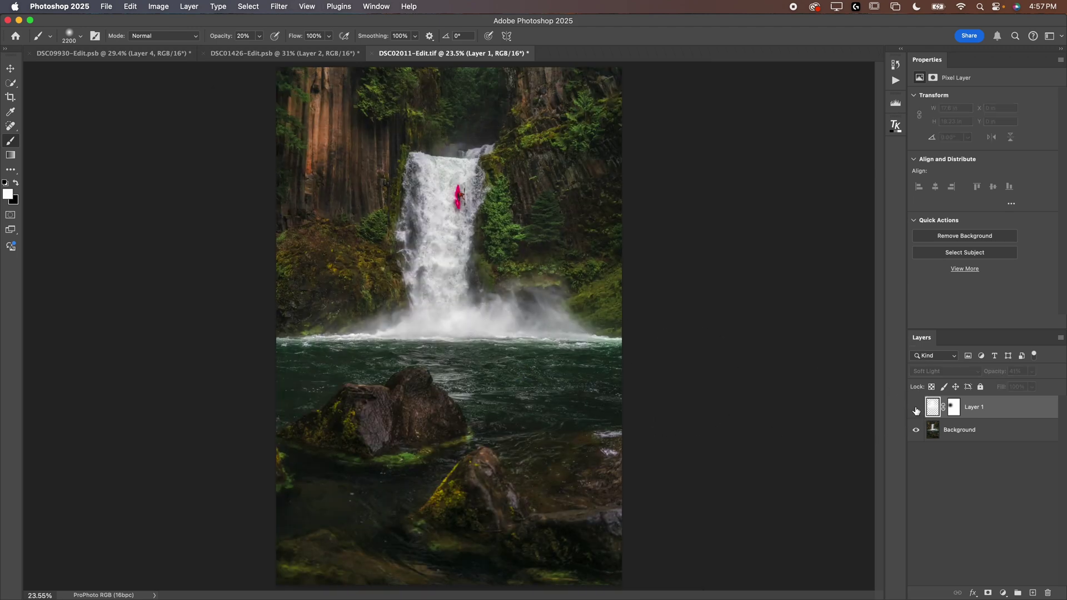
left_click(915, 408)
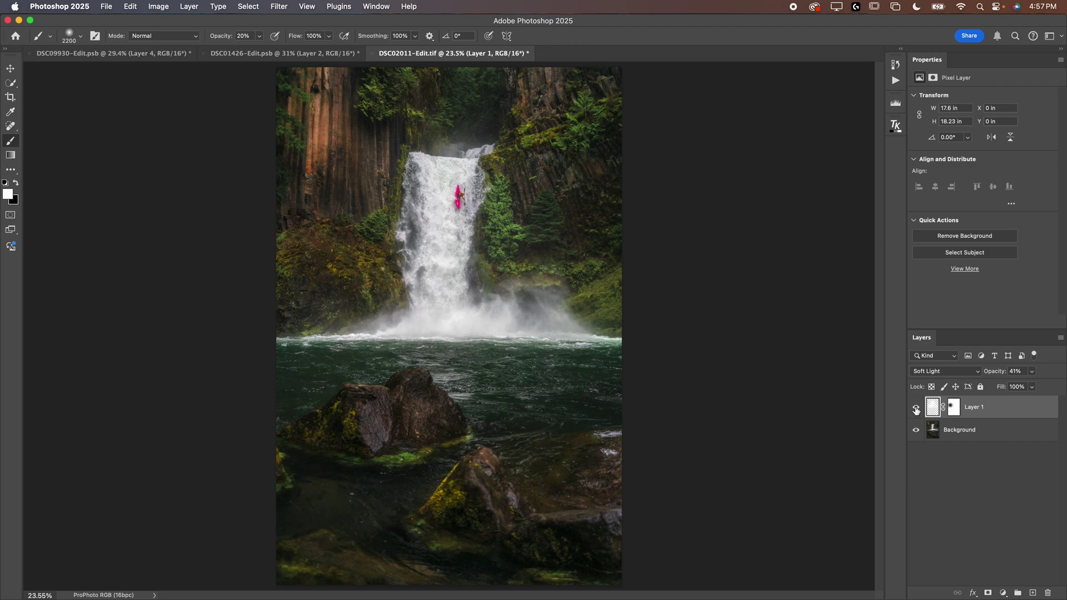